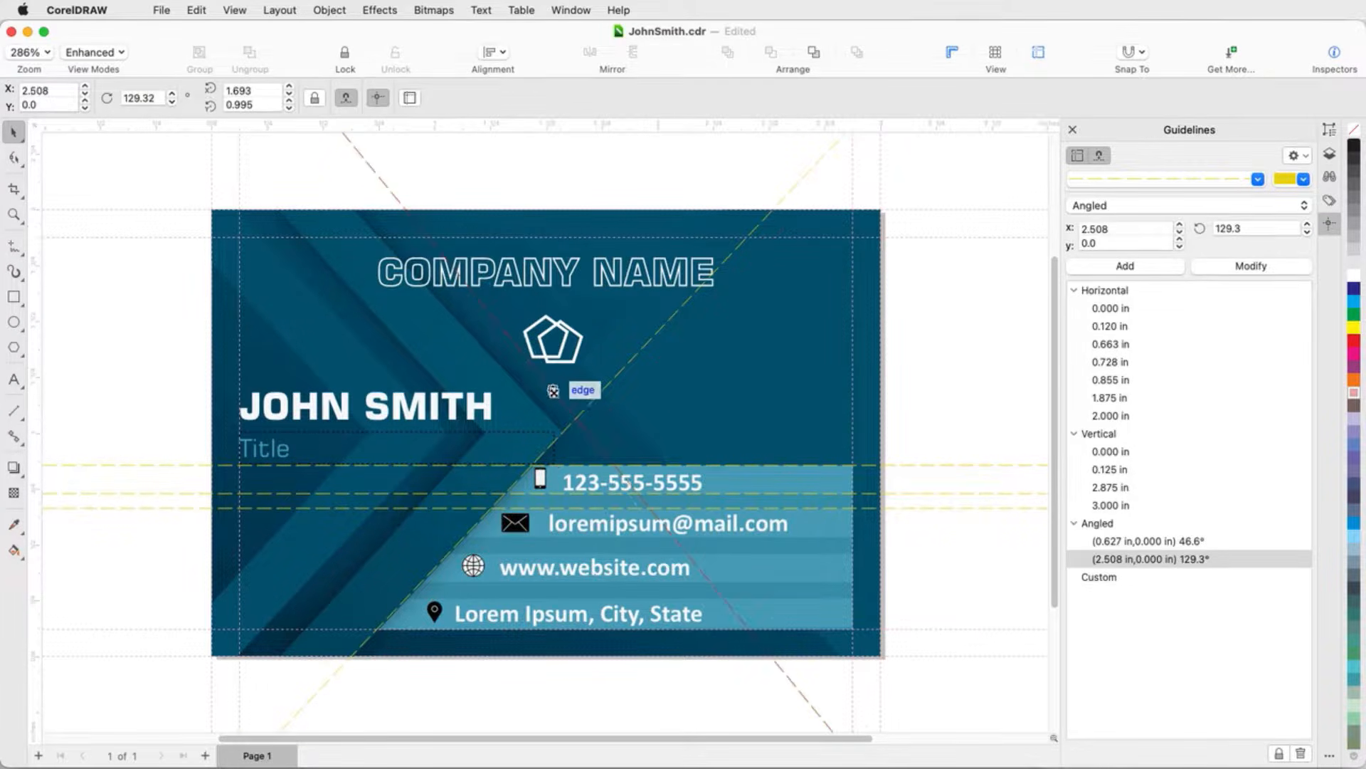
Step: Reposition and rotate the 129.3° angled guideline on the business card
drag(553, 390, 542, 410)
drag(325, 150, 307, 165)
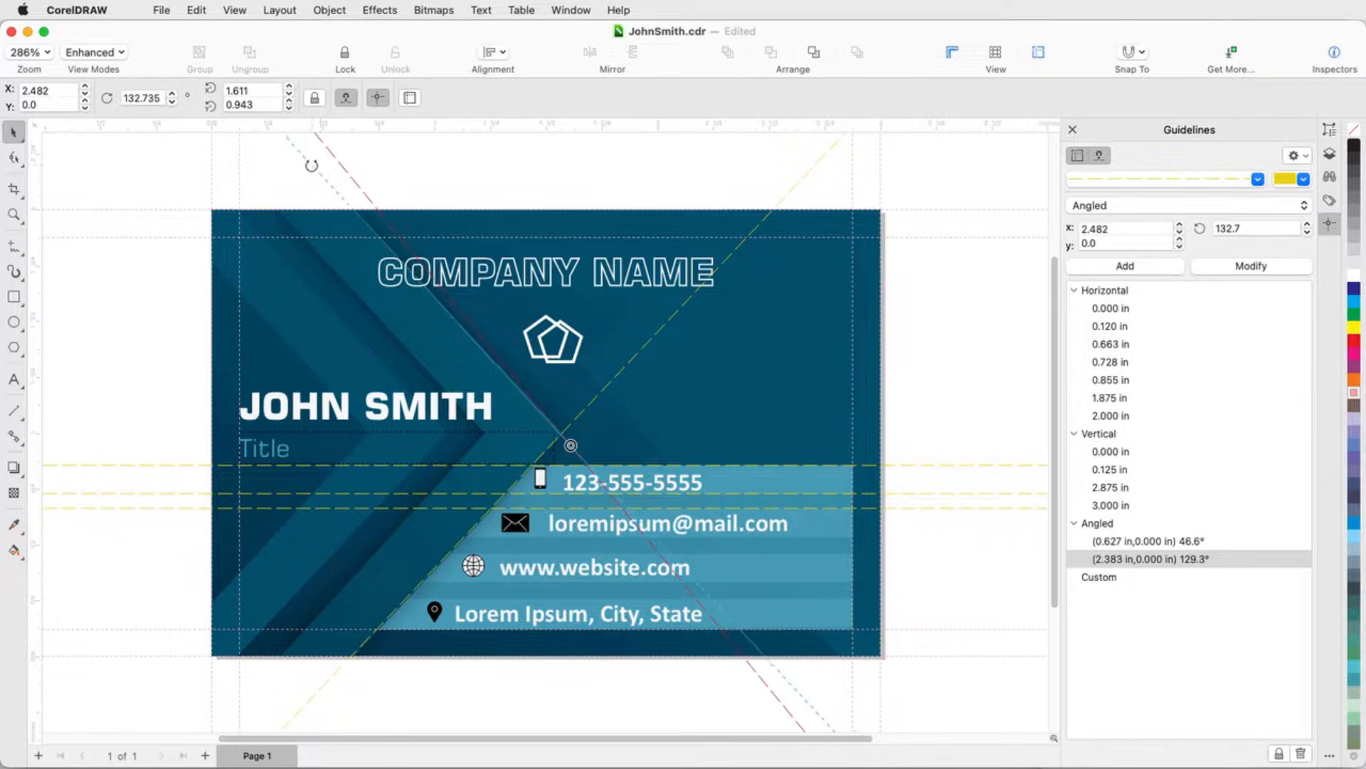
click(959, 587)
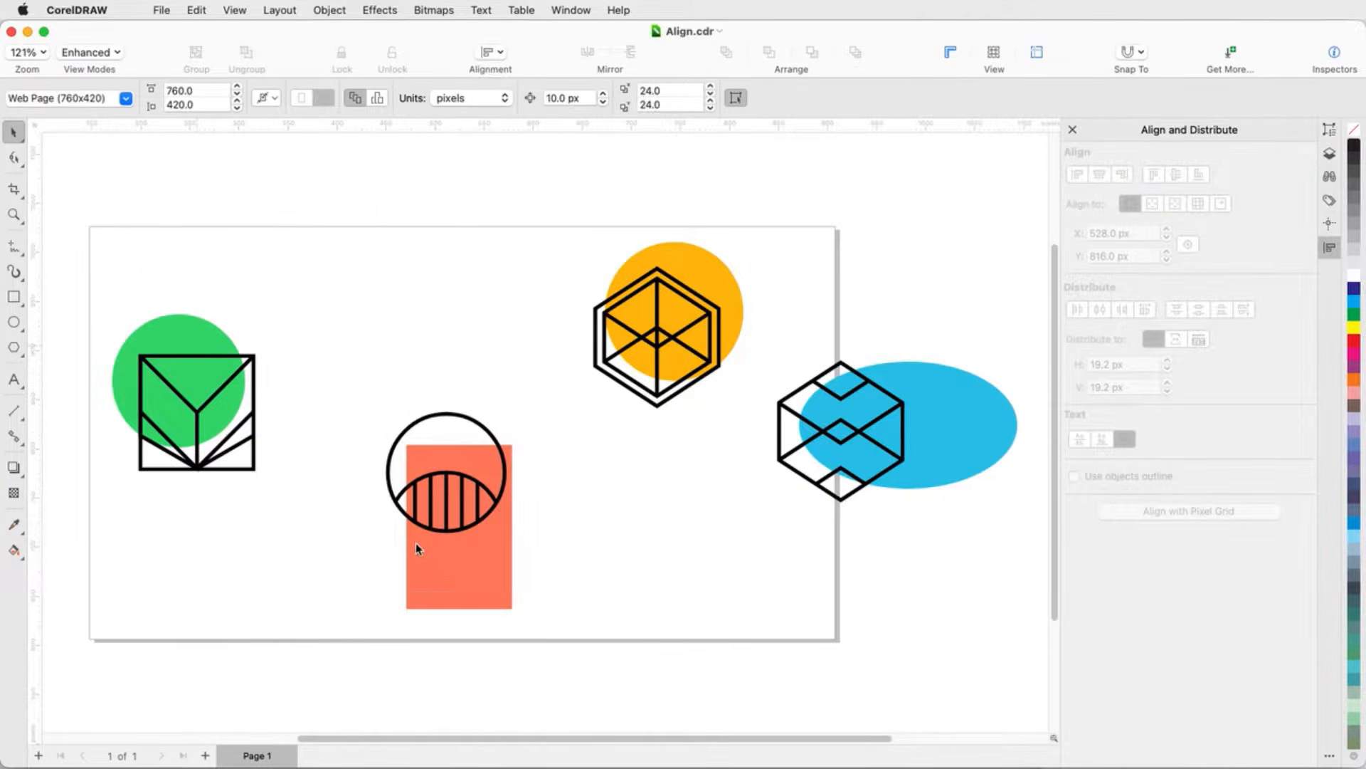
Step: Select the shapes and align them by their vertical centers, then by their top edges
shift+click(460, 571)
shift+click(736, 320)
shift+click(958, 447)
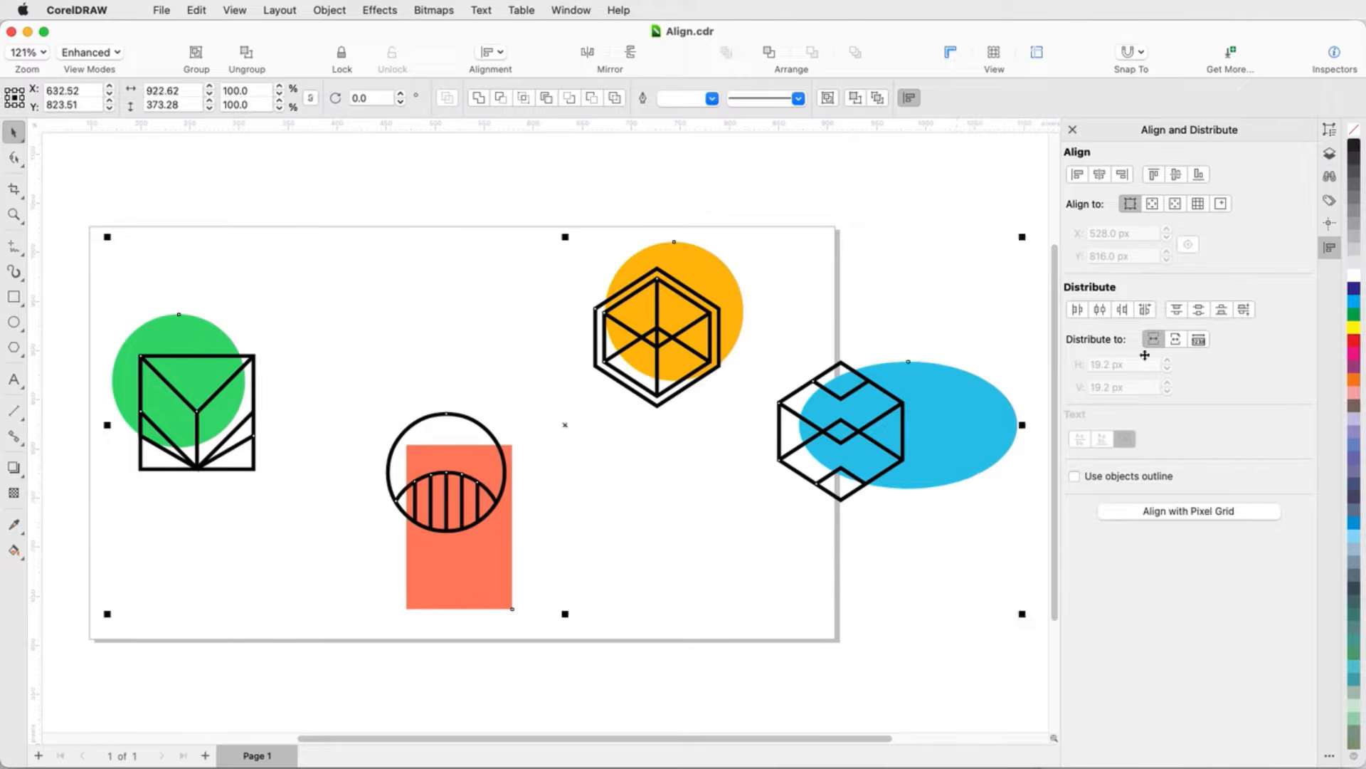
click(1177, 175)
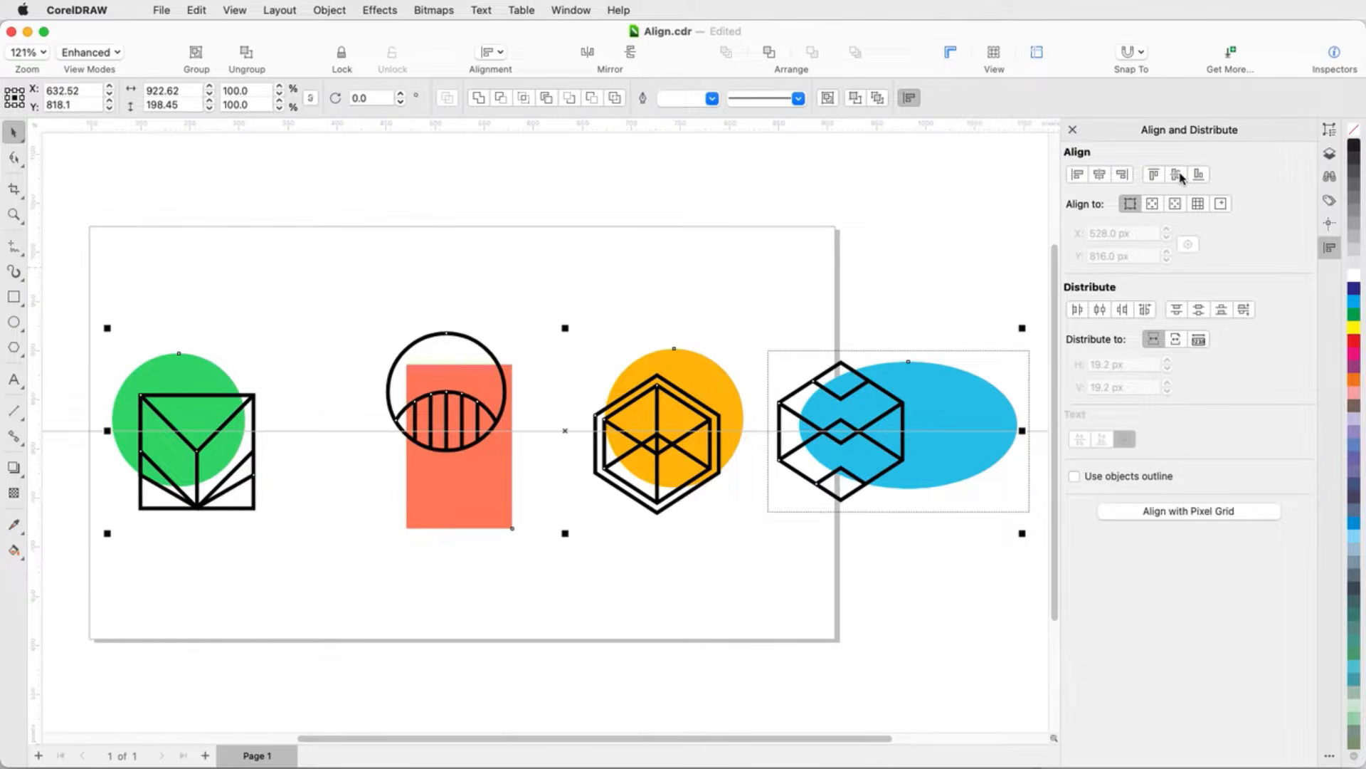
click(1155, 174)
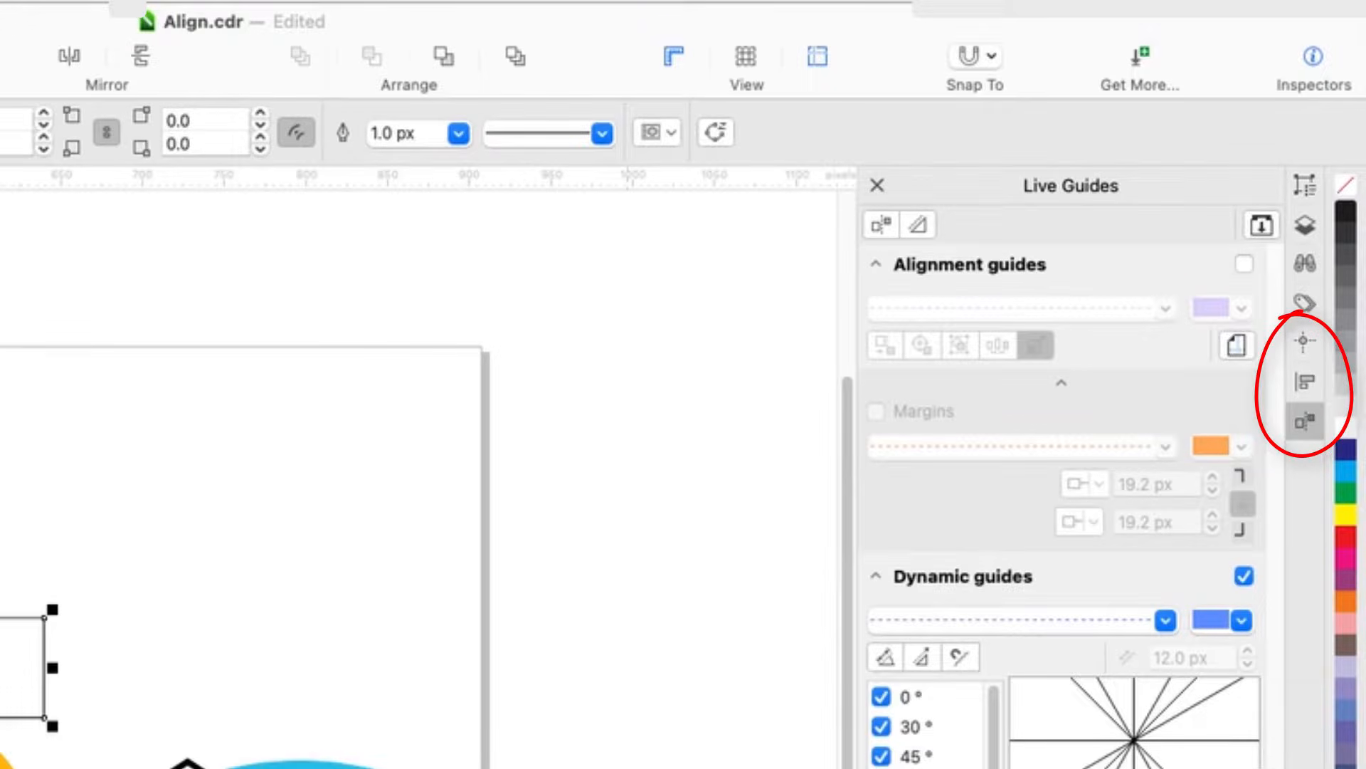
key(Escape)
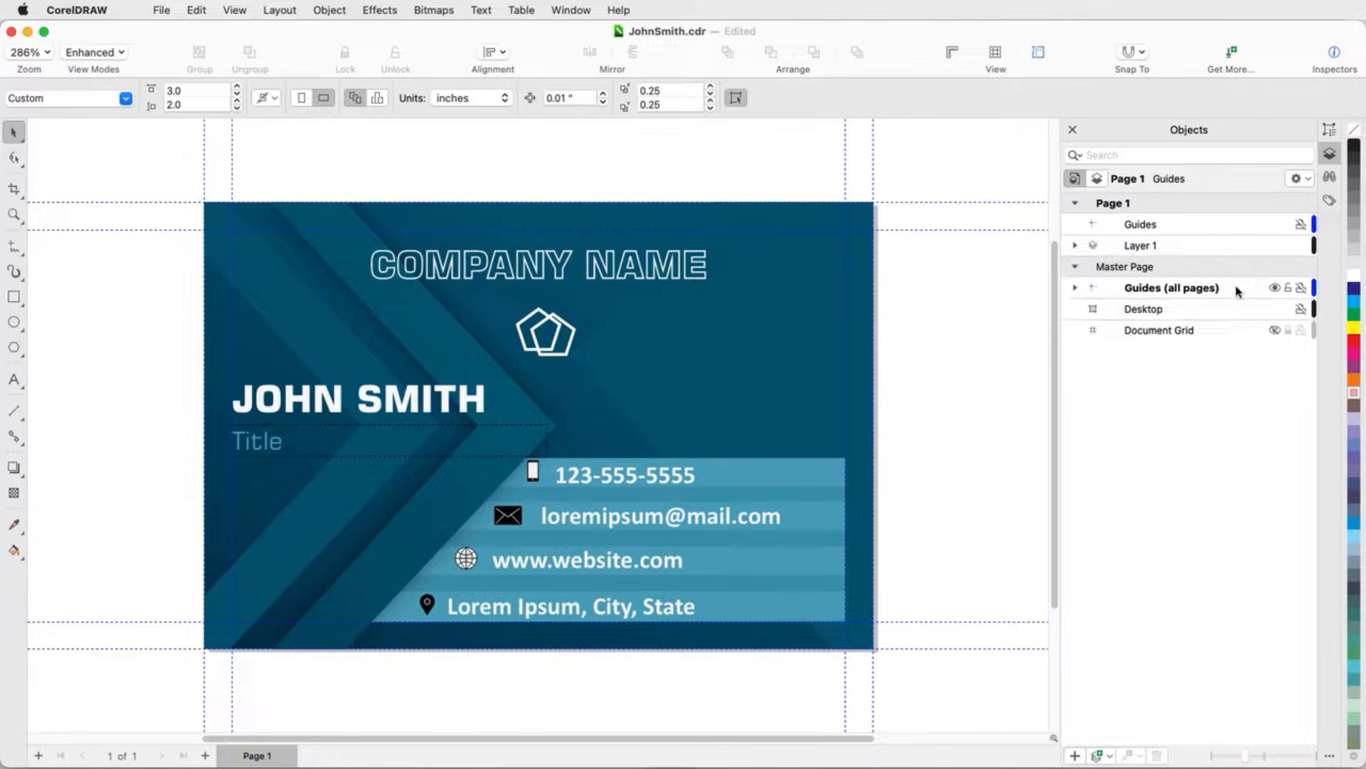
Step: Toggle the visibility of the all-pages guides layer off and back on
click(1274, 287)
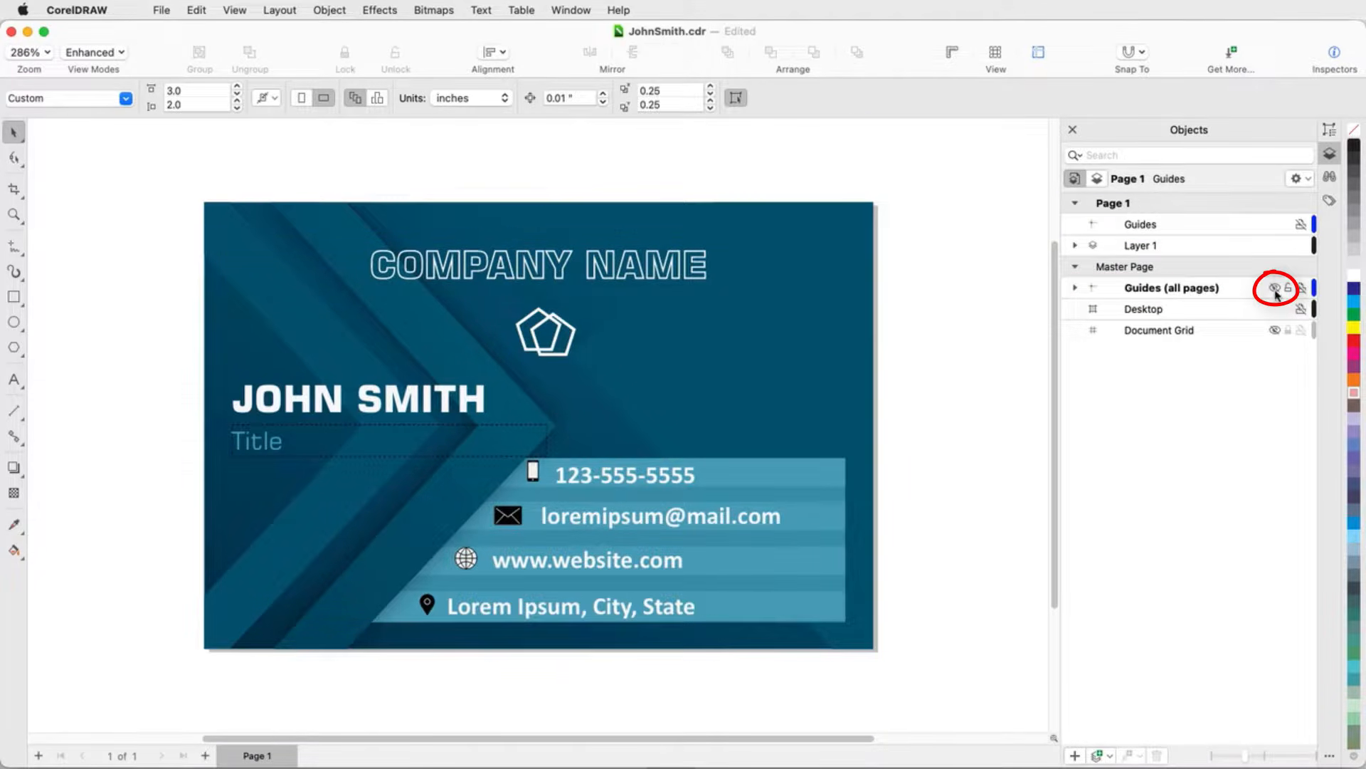
click(1275, 289)
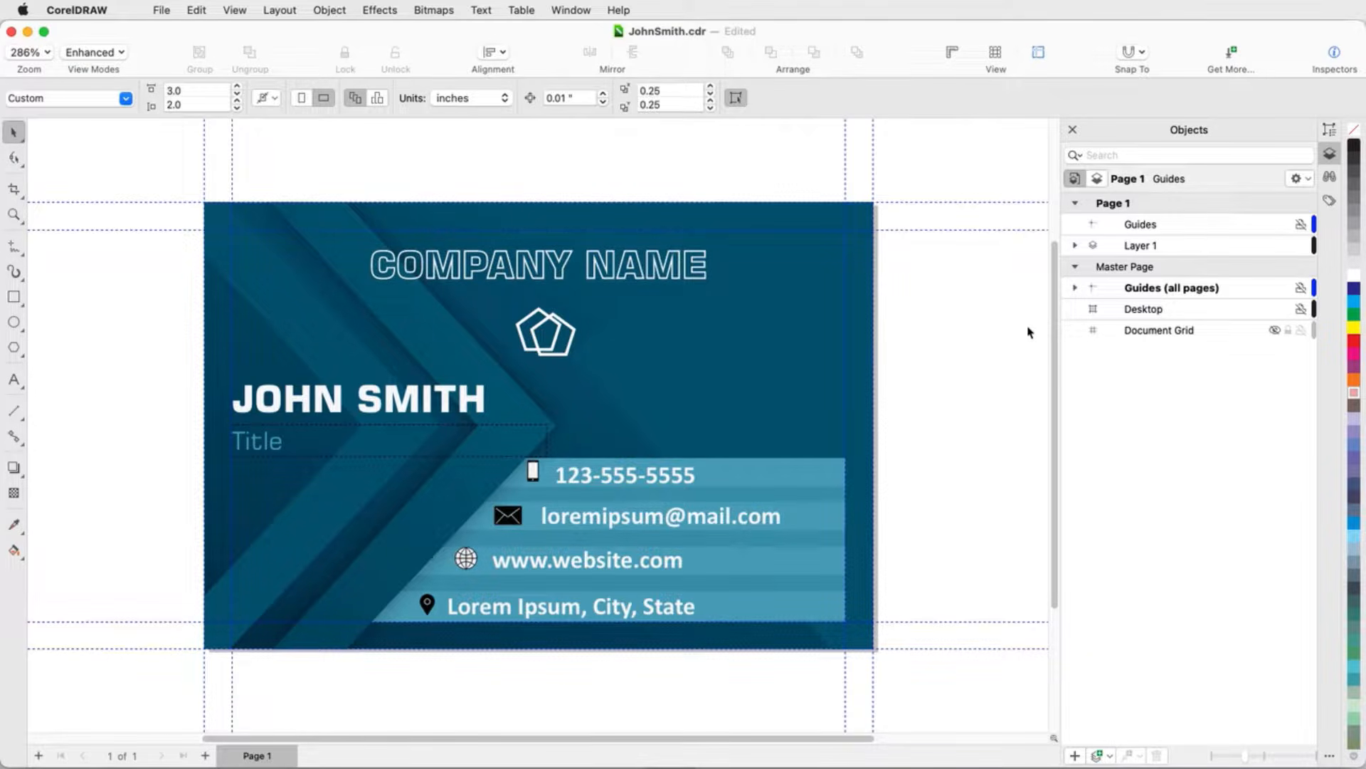
Step: Expand the all-pages guides layer, select all its guidelines, and change their color to red
click(1075, 287)
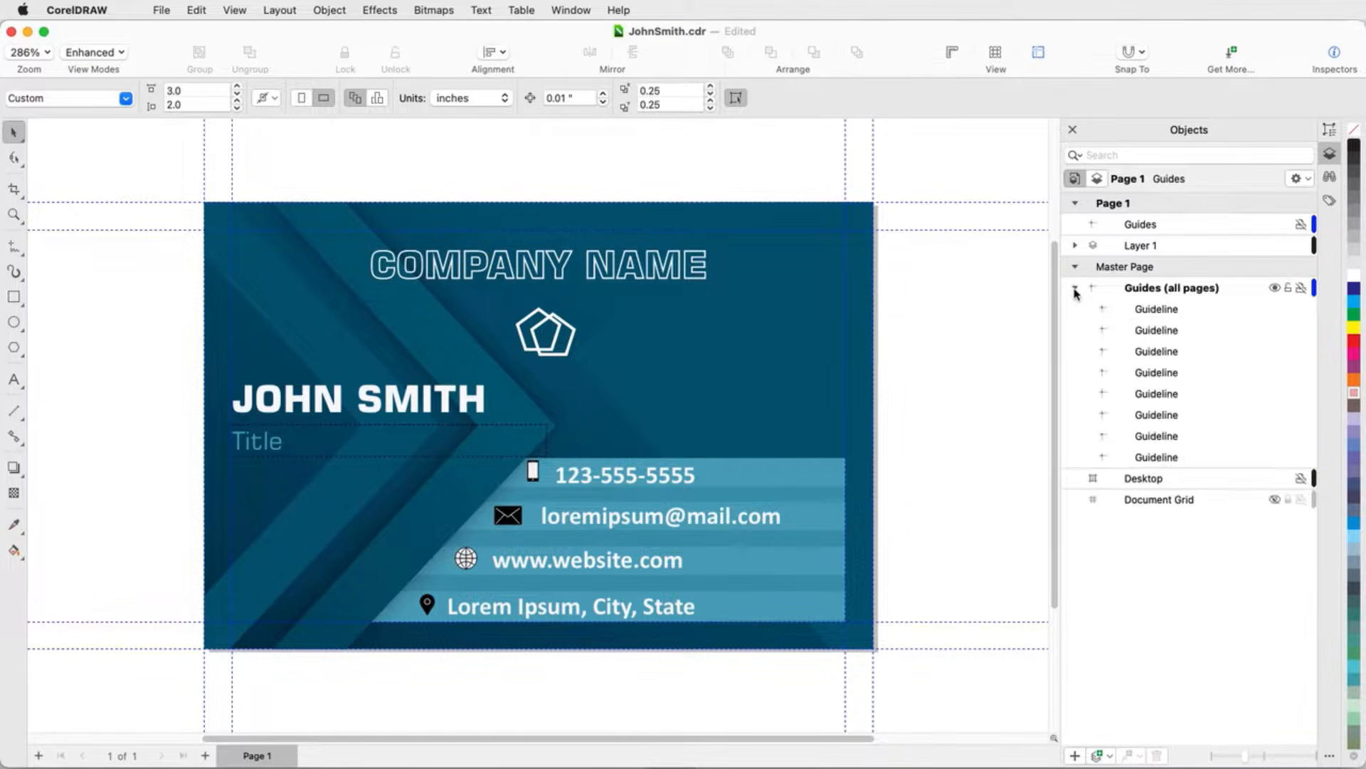
click(1160, 315)
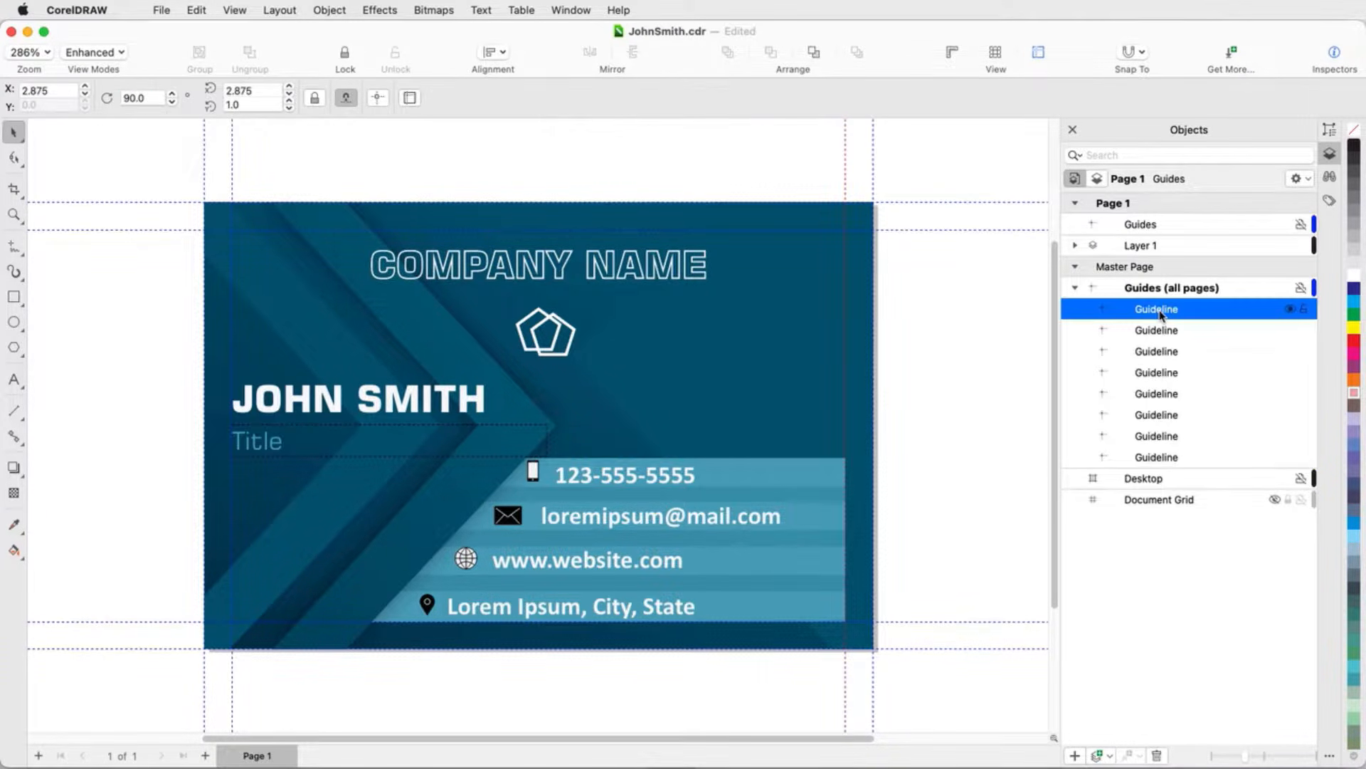
shift+click(1148, 458)
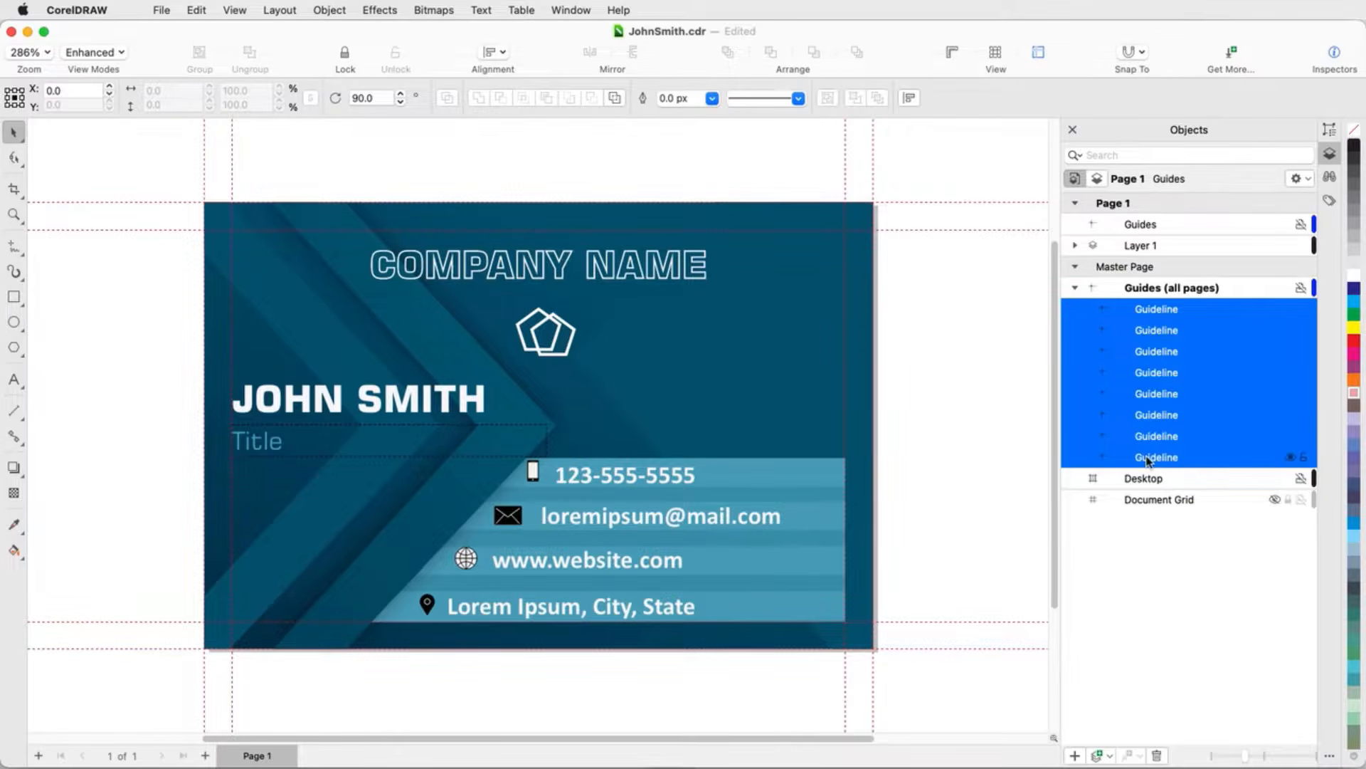
right_click(1357, 398)
click(1260, 451)
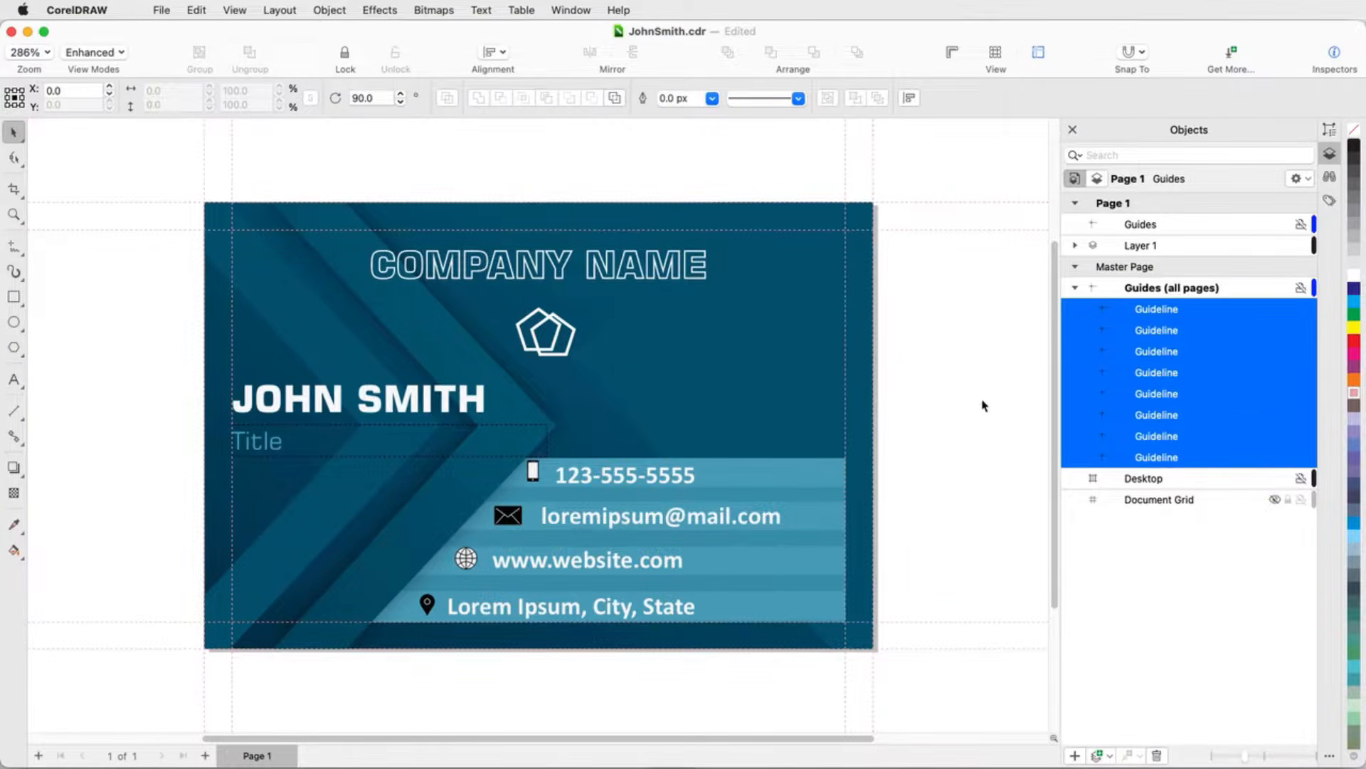
click(983, 406)
Step: Open the Guidelines inspector and set the guideline line style to dashed and the color to yellow
click(1328, 759)
click(1238, 255)
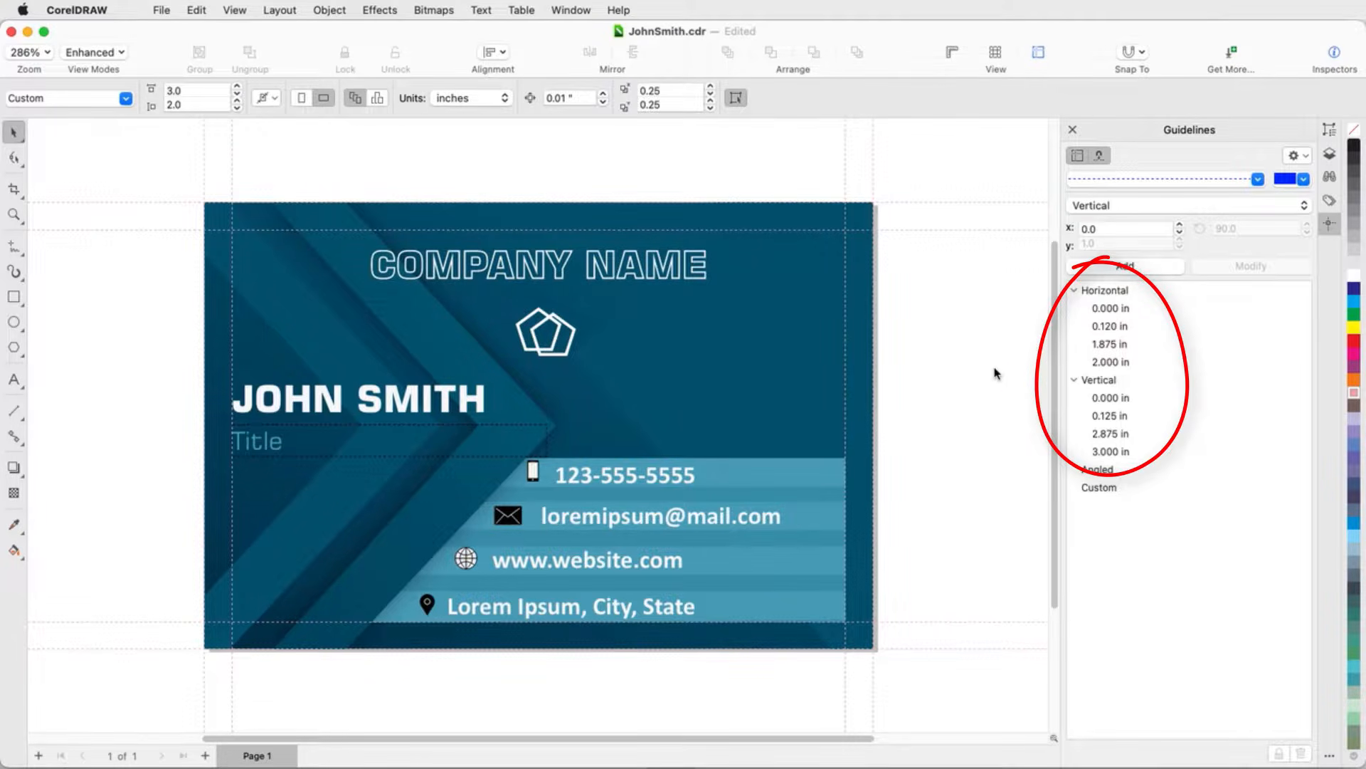
click(1077, 158)
click(1077, 158)
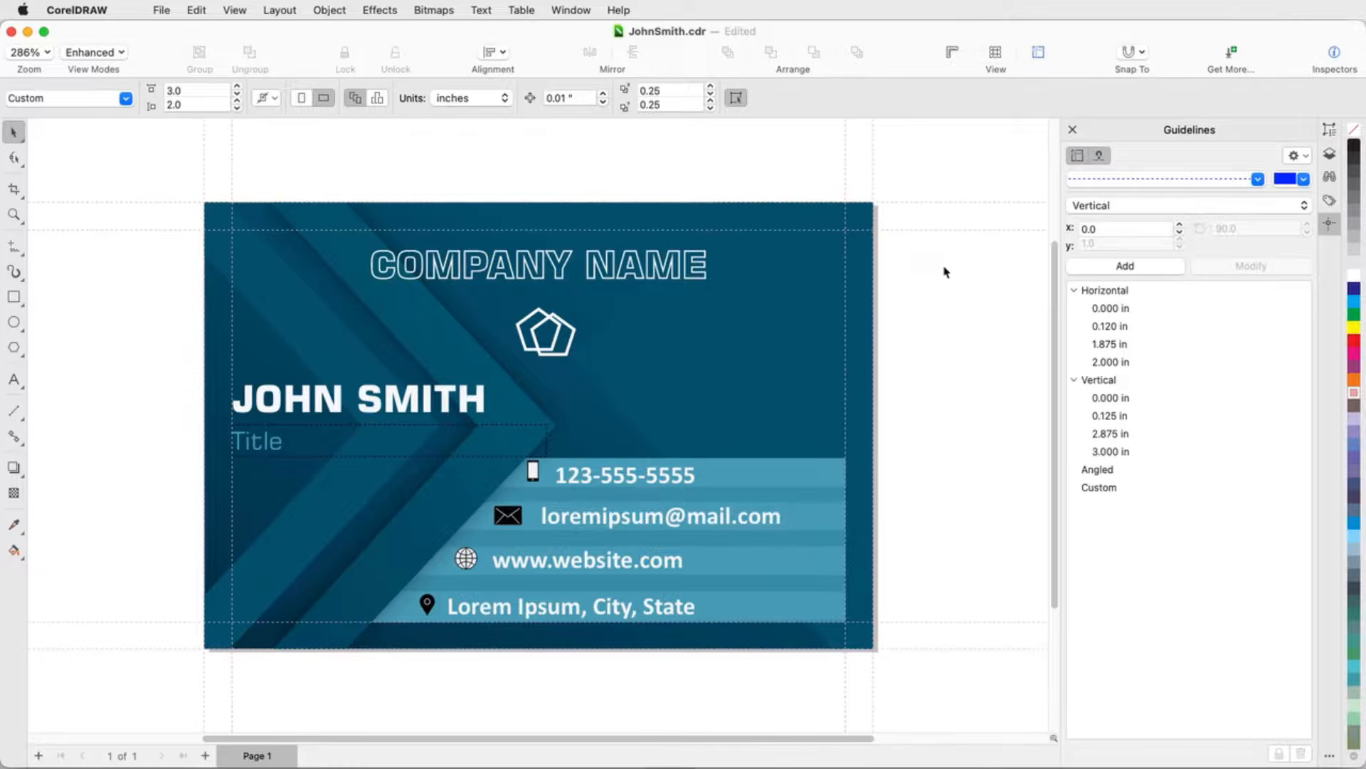
click(1258, 179)
click(1238, 219)
click(1303, 178)
drag(1160, 364, 1145, 363)
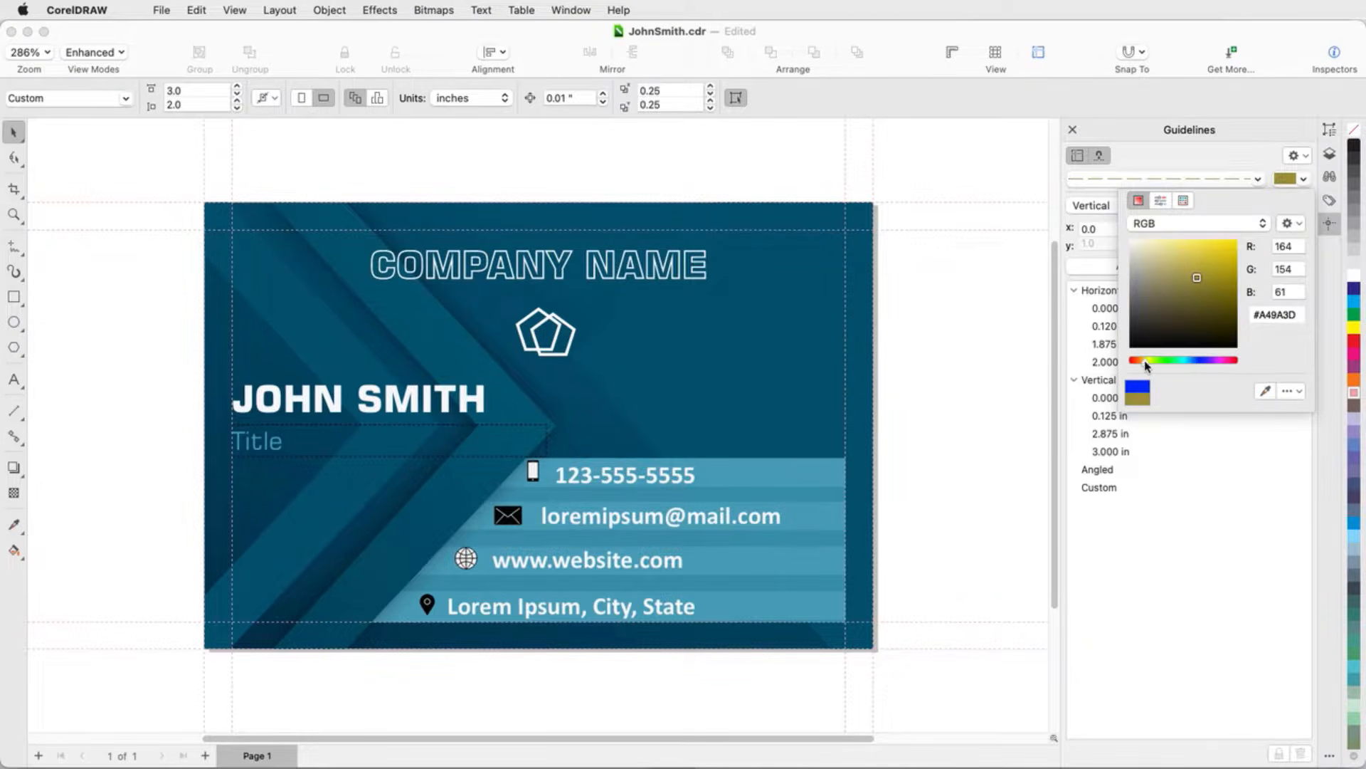
click(974, 300)
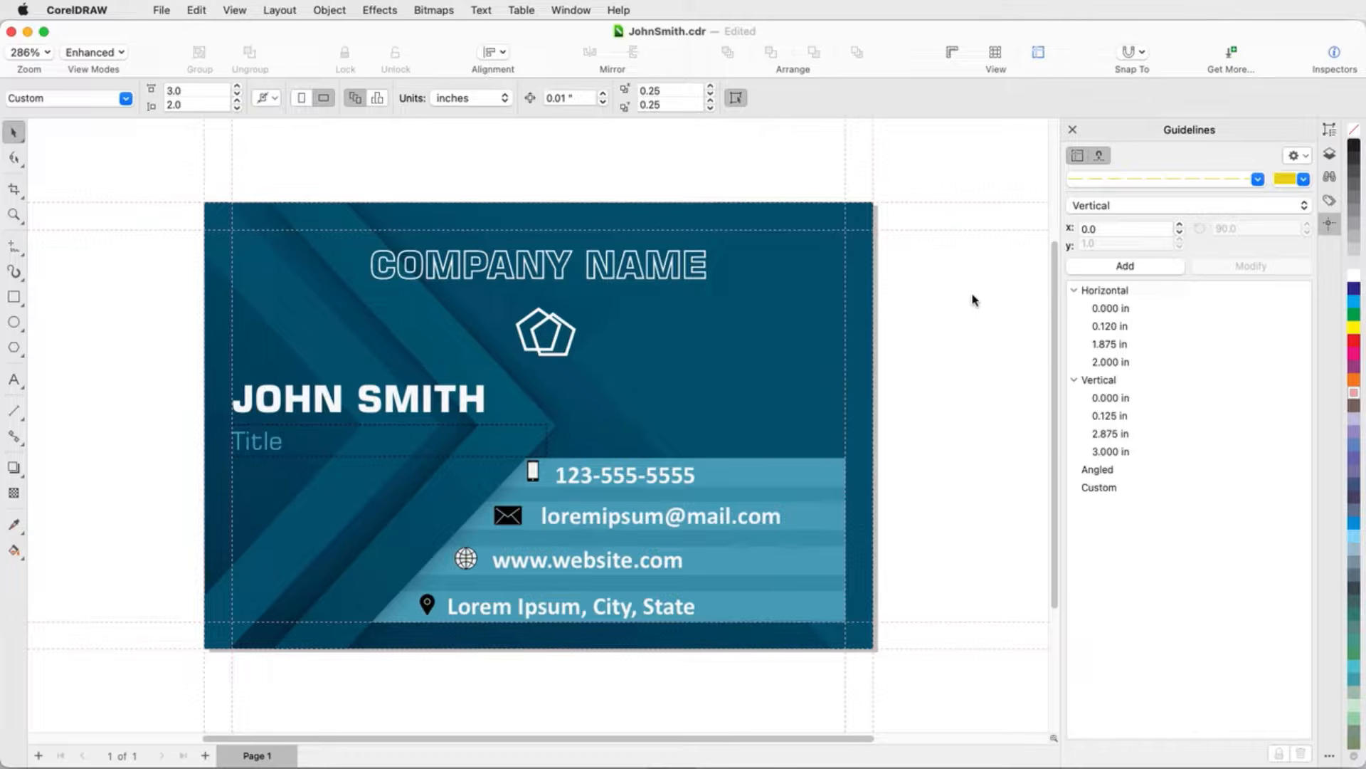
Step: Add a horizontal guideline at 0.8 in
click(1154, 210)
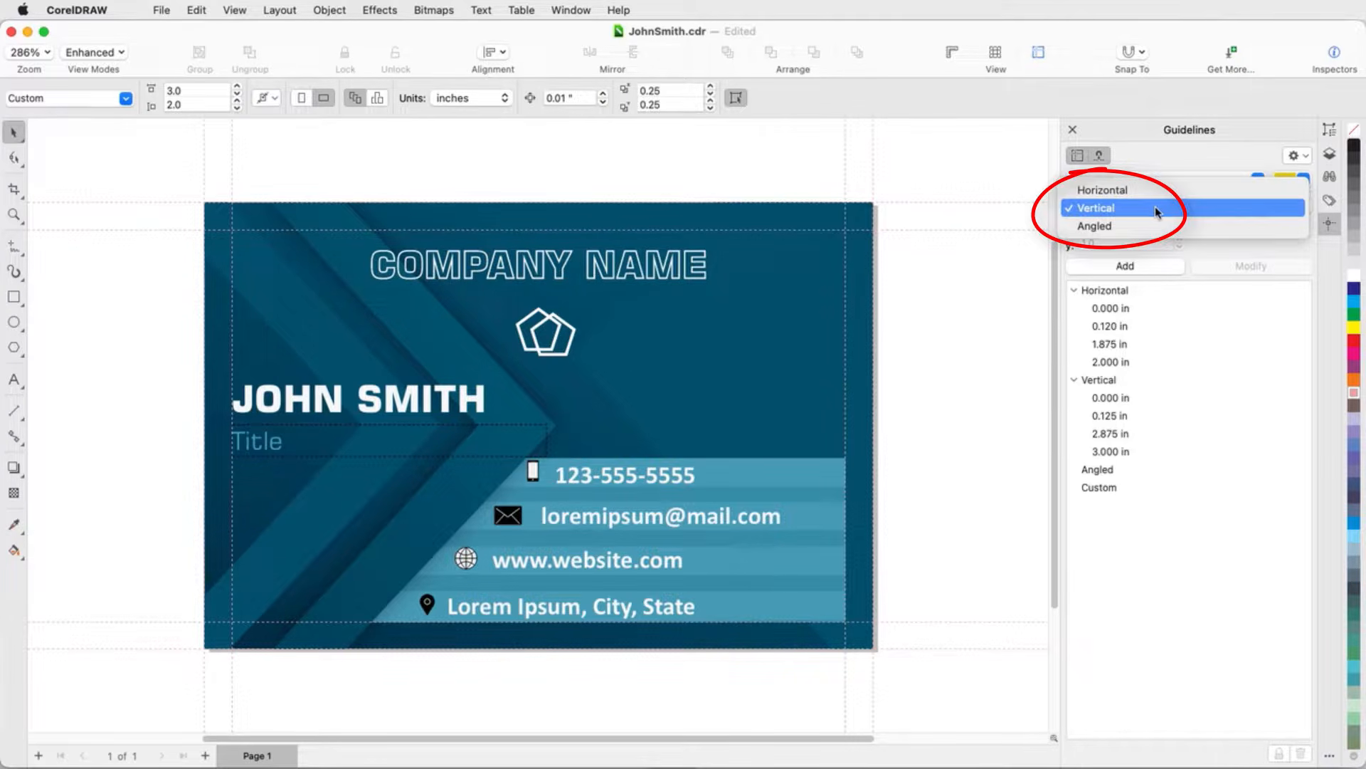
click(1147, 196)
double_click(1089, 244)
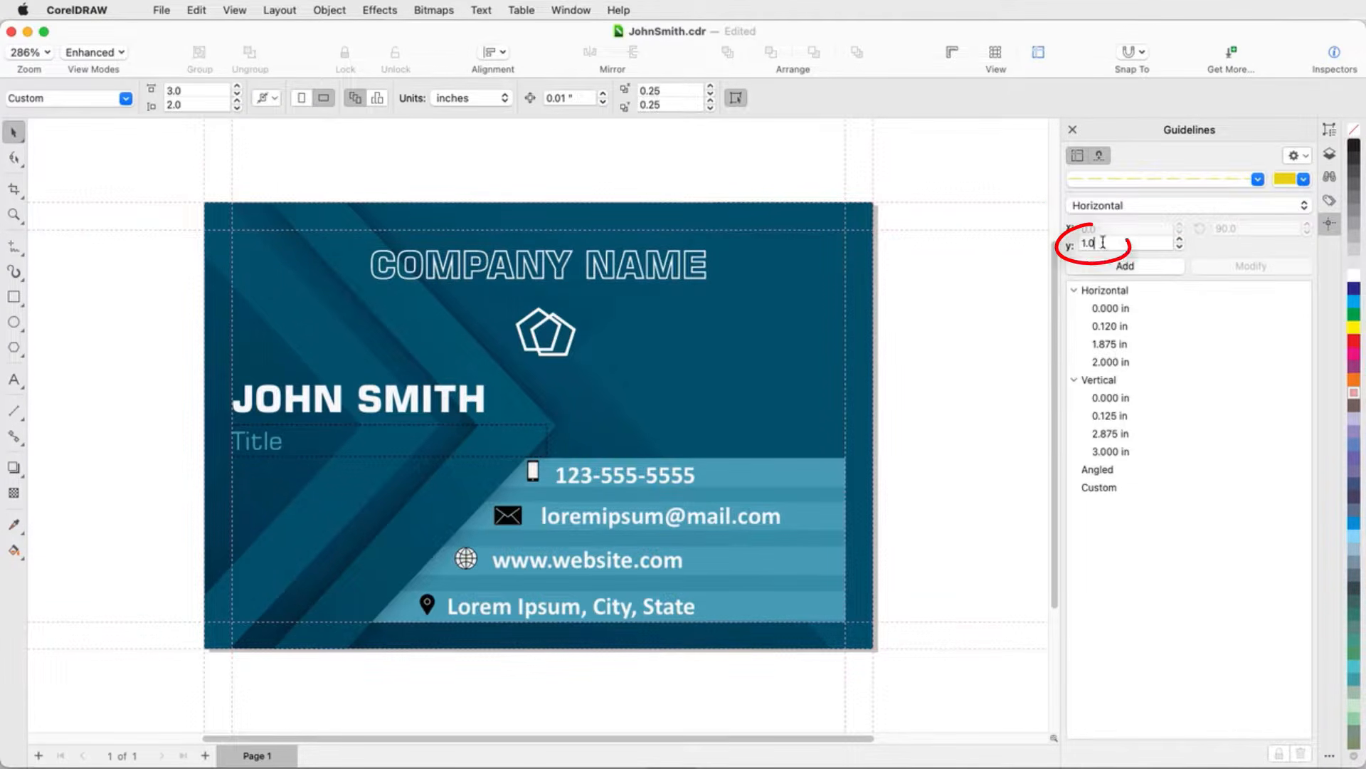
text(0.5)
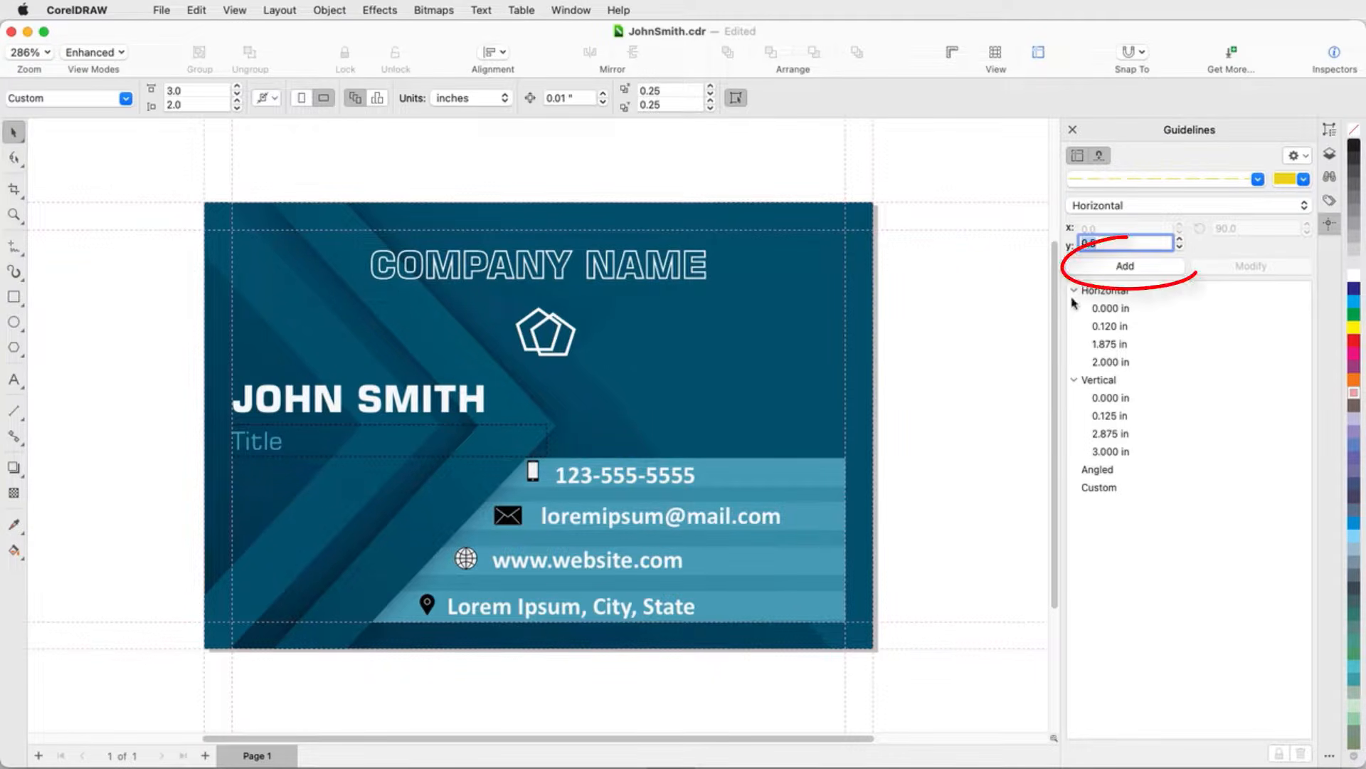
click(1121, 267)
click(1010, 299)
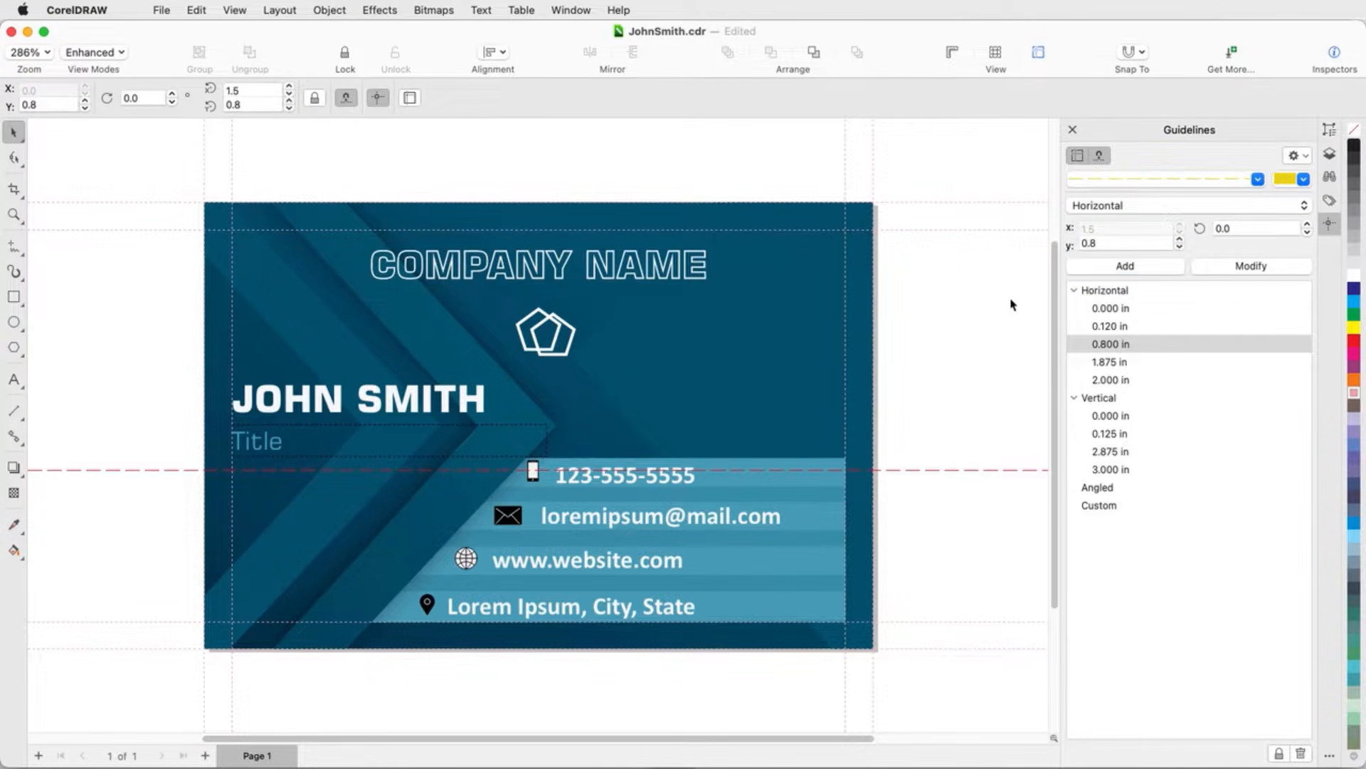
Step: Select the new horizontal guideline and modify its position to 0.855 in
click(916, 469)
click(1100, 243)
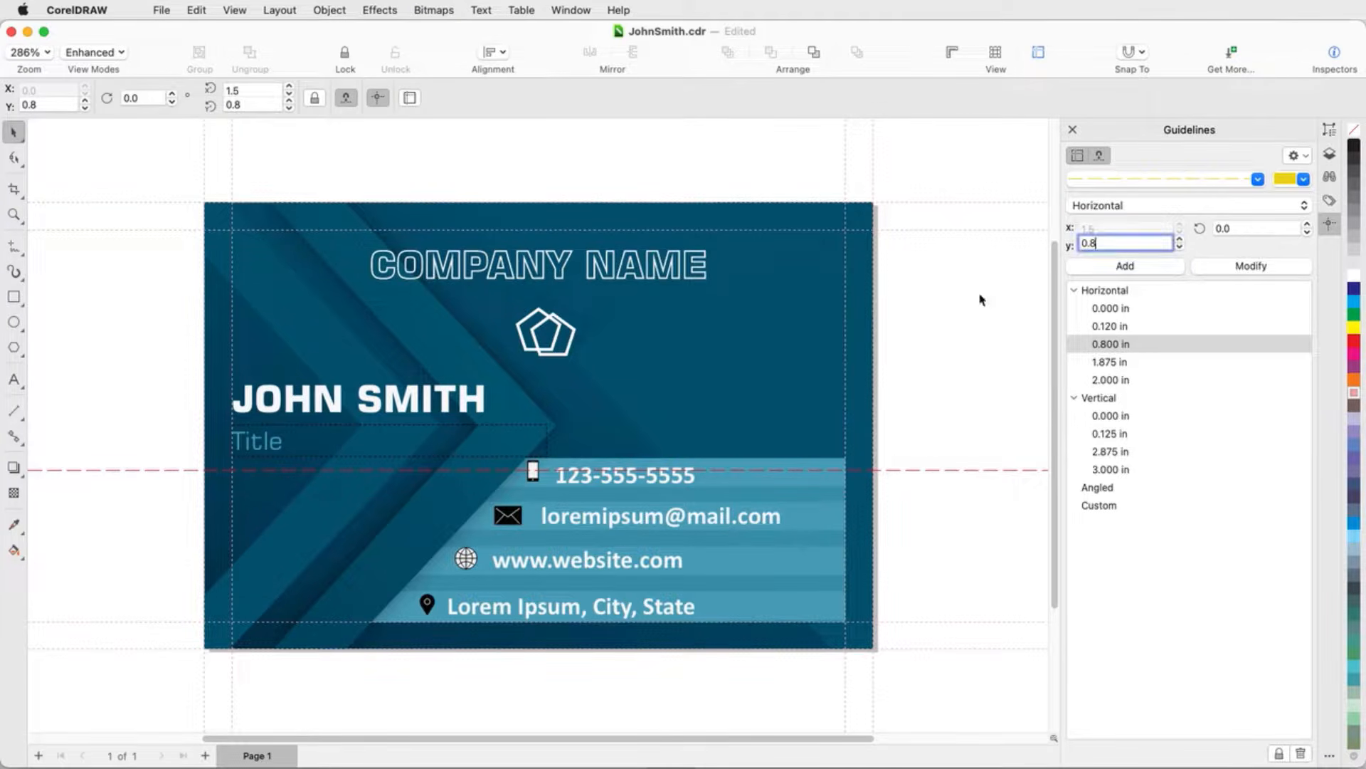
text(55)
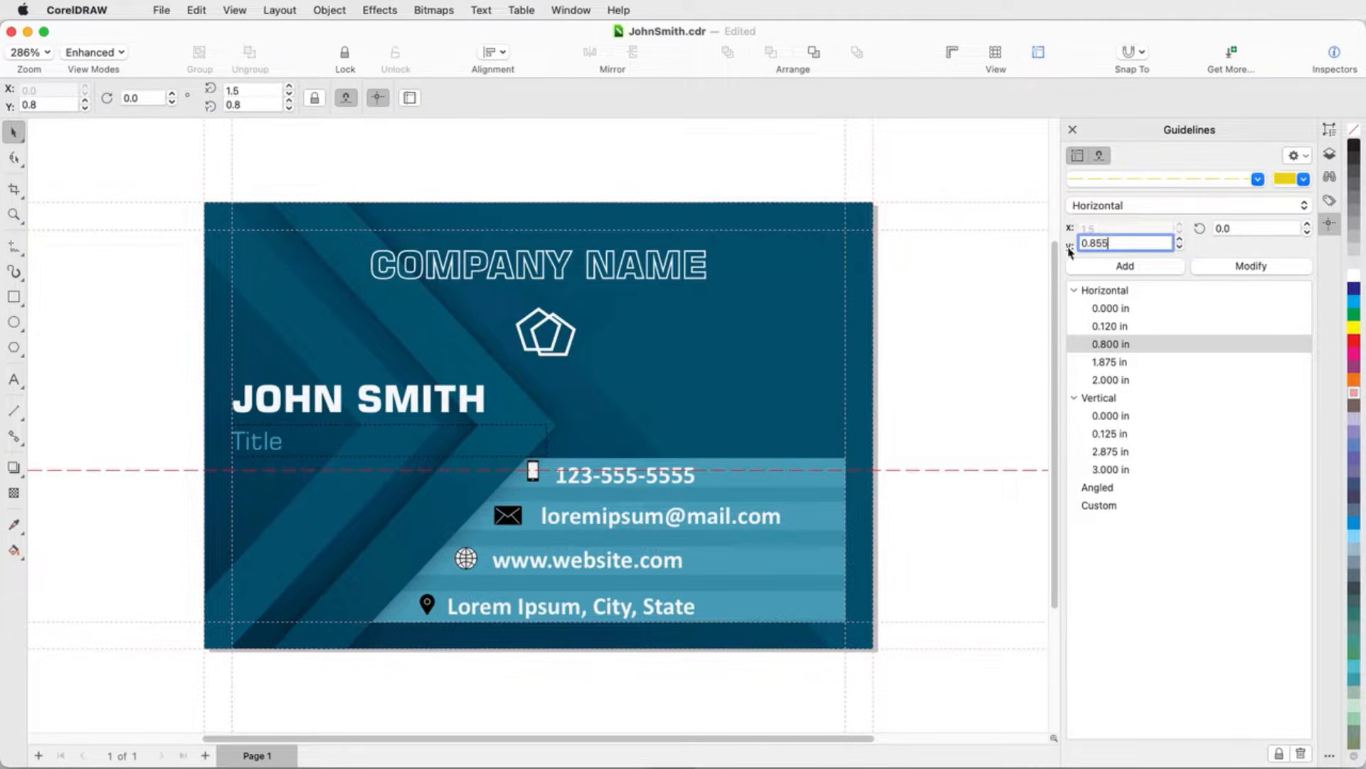
click(1245, 266)
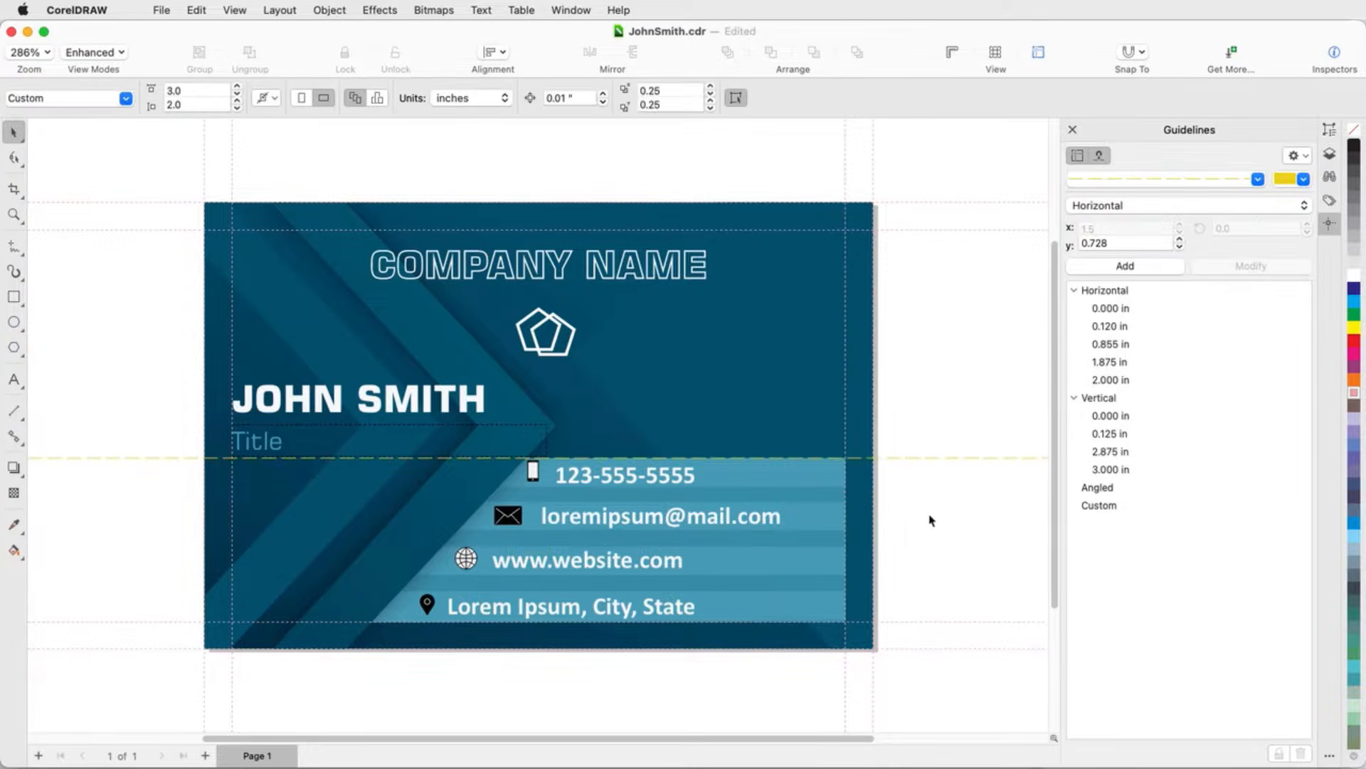
Step: Create a copy of the 0.855 in guideline lower on the card at 0.728 in
click(935, 459)
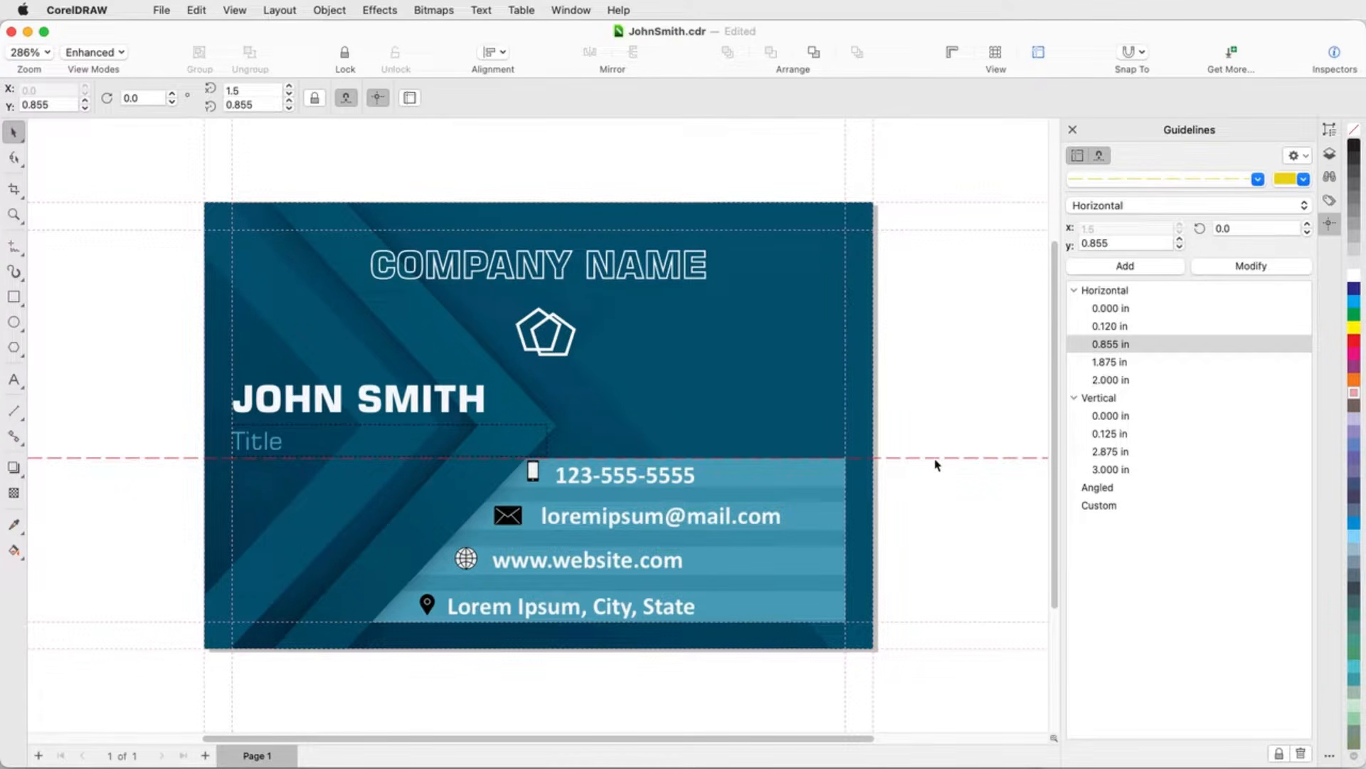
mouse_move(933, 463)
mouse_down()
mouse_move(933, 399)
mouse_move(933, 487)
mouse_up()
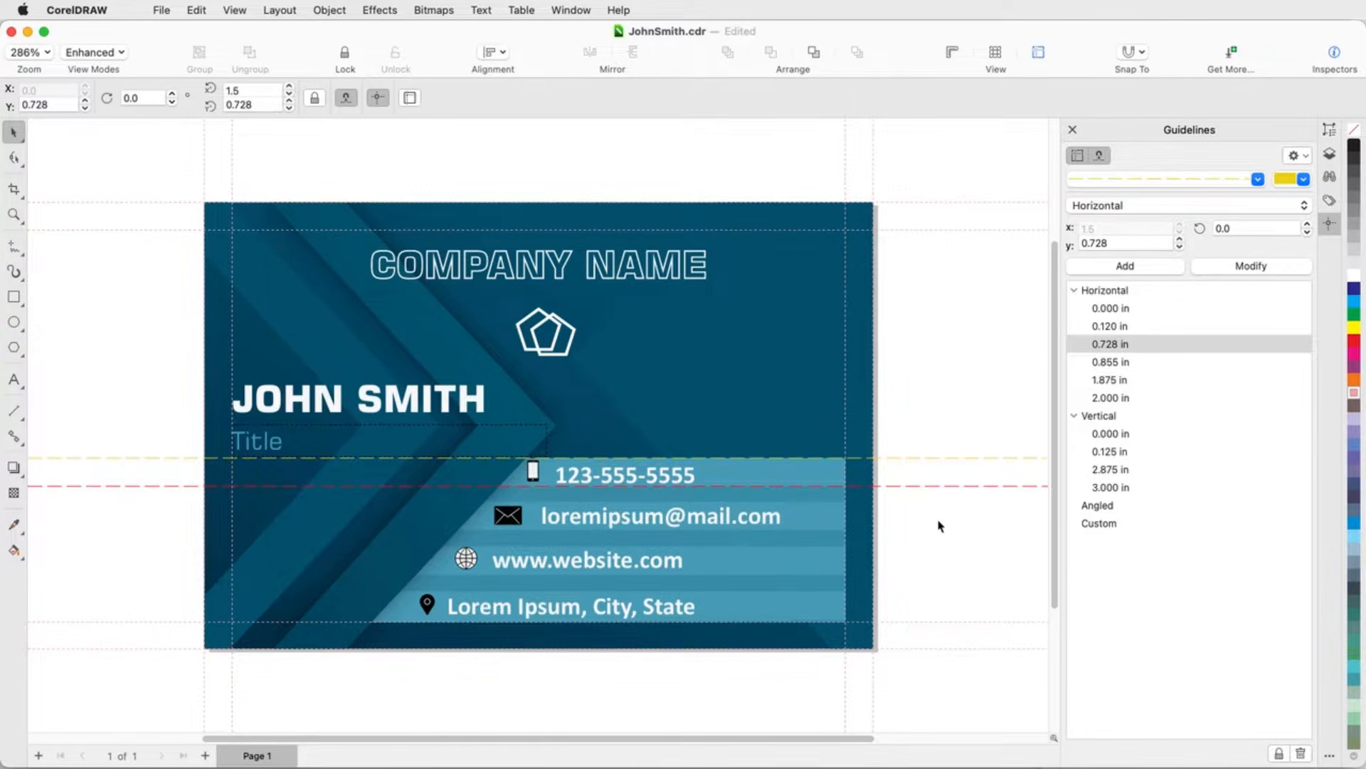
click(940, 525)
Step: Show the rulers and pull a new horizontal guideline from the top ruler to 0.663 in
click(235, 9)
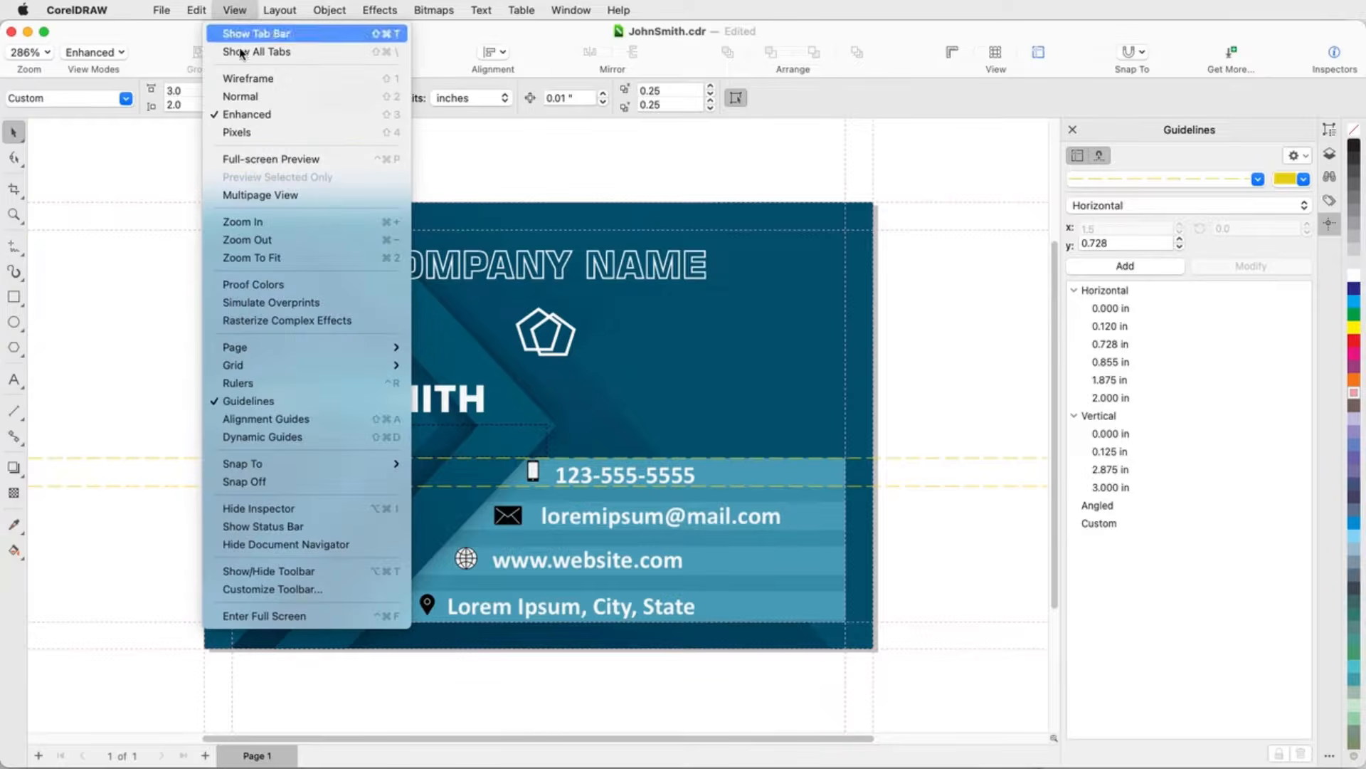
click(274, 383)
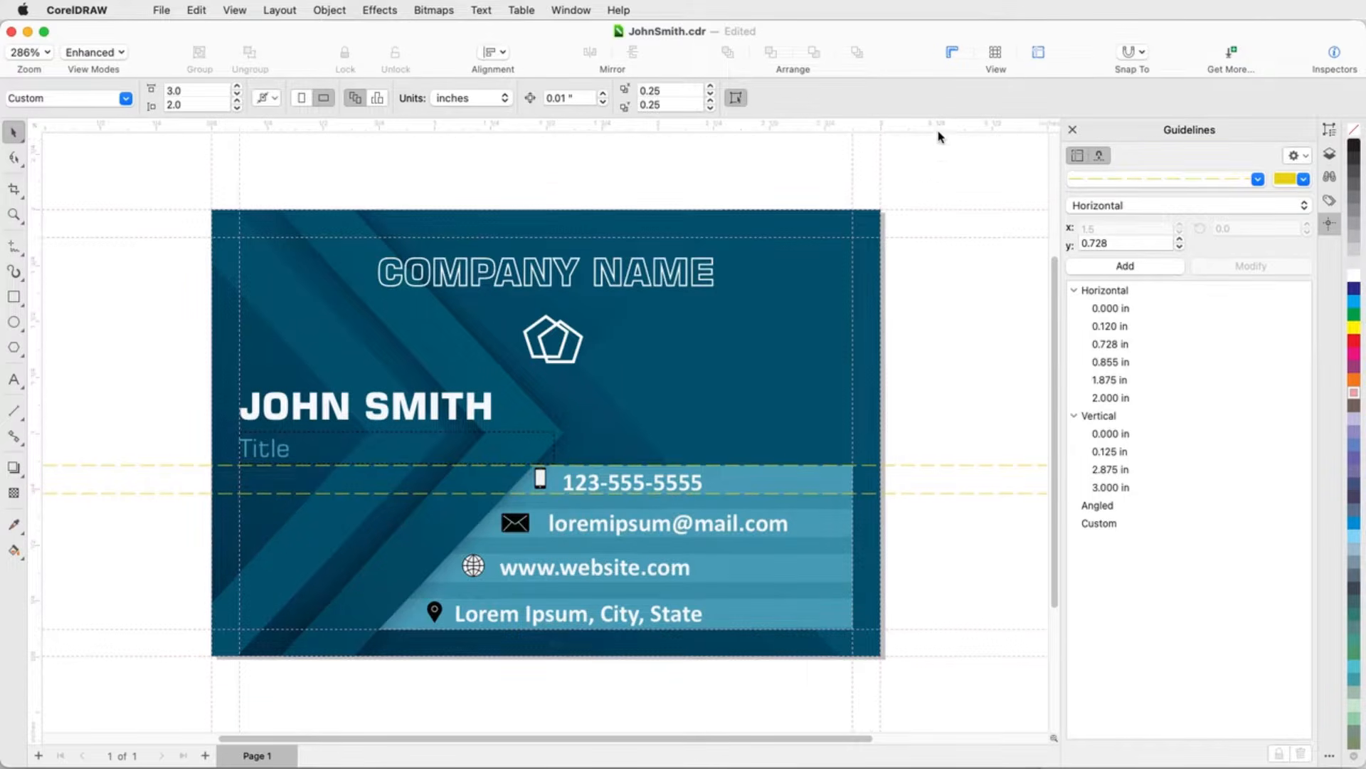
drag(938, 132, 919, 509)
click(930, 548)
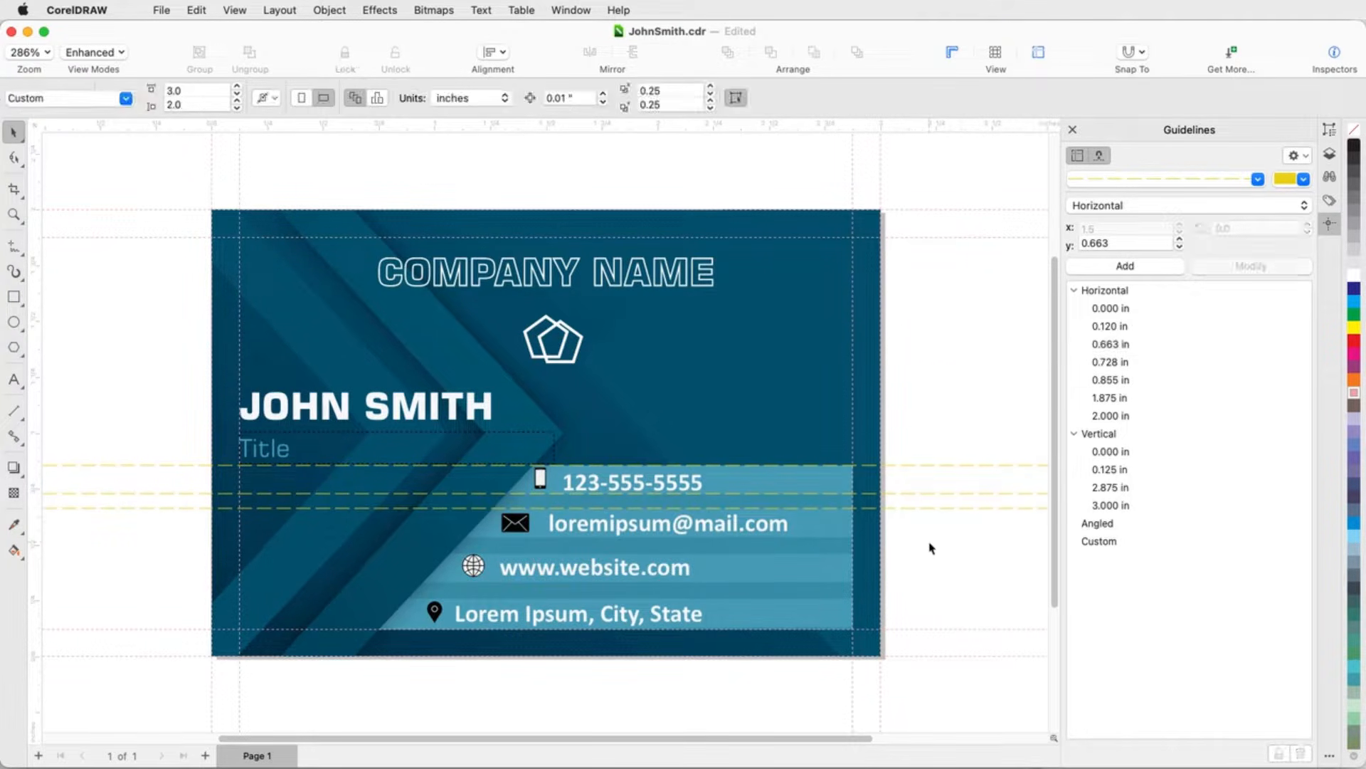
Step: Add a second horizontal guideline at 0.663 in from the Guidelines inspector
click(1116, 208)
click(1105, 239)
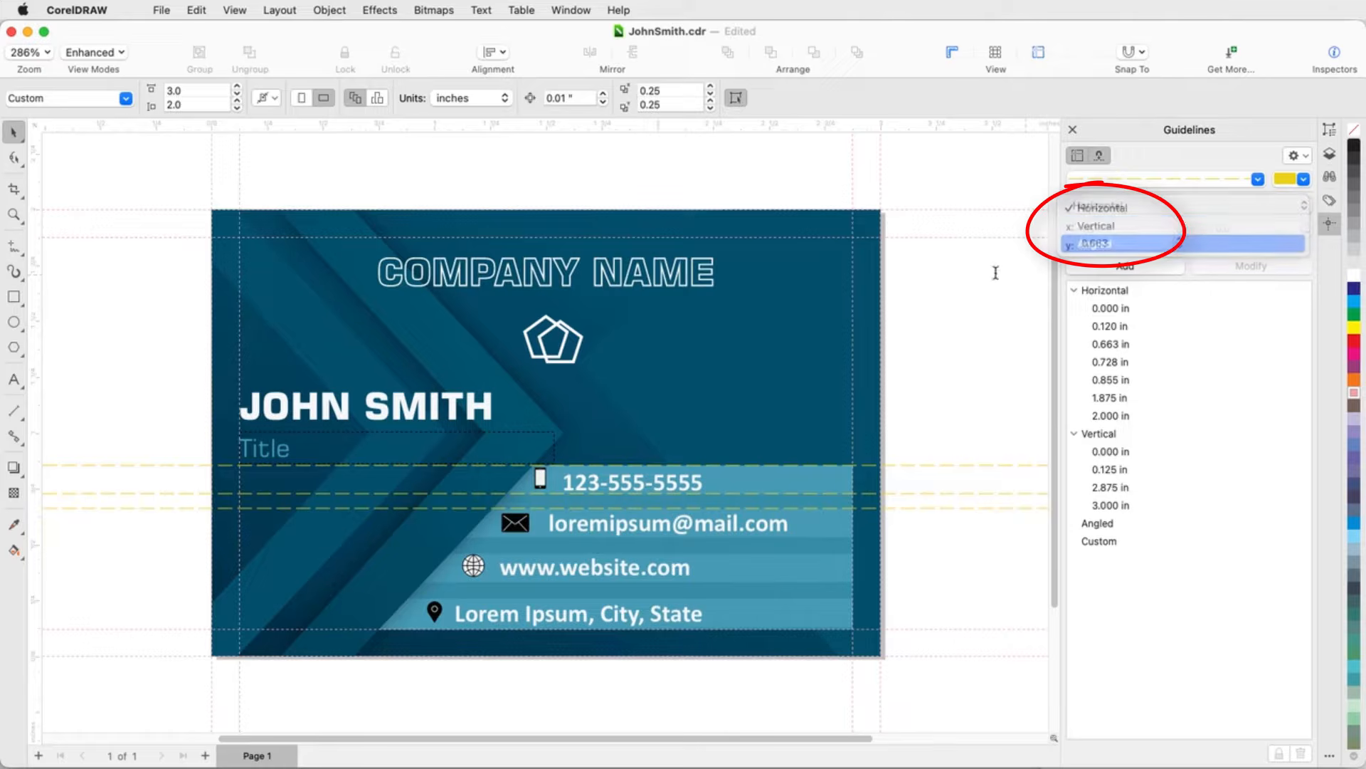
click(1078, 269)
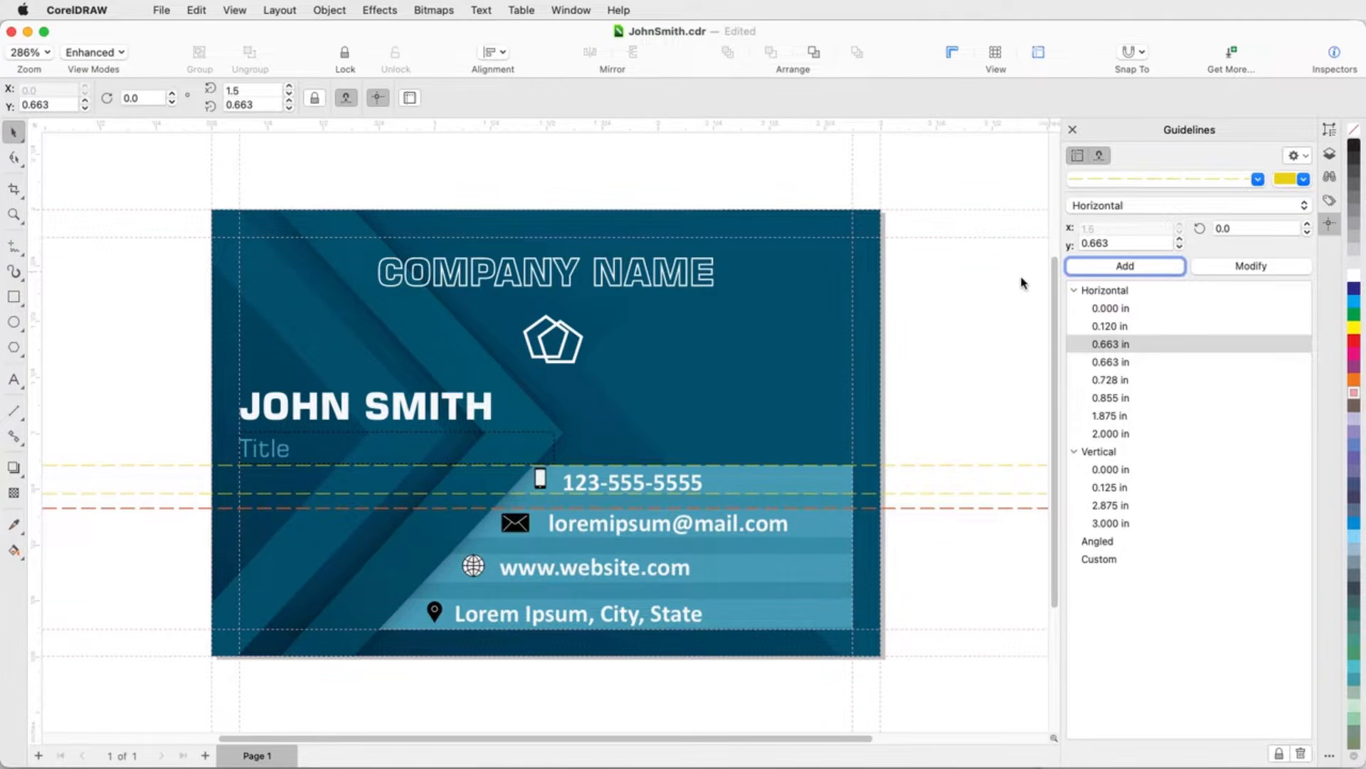
Step: Set the duplicate guideline's angle to 46.6° and reposition it diagonally across the card
click(1261, 229)
text(46.6)
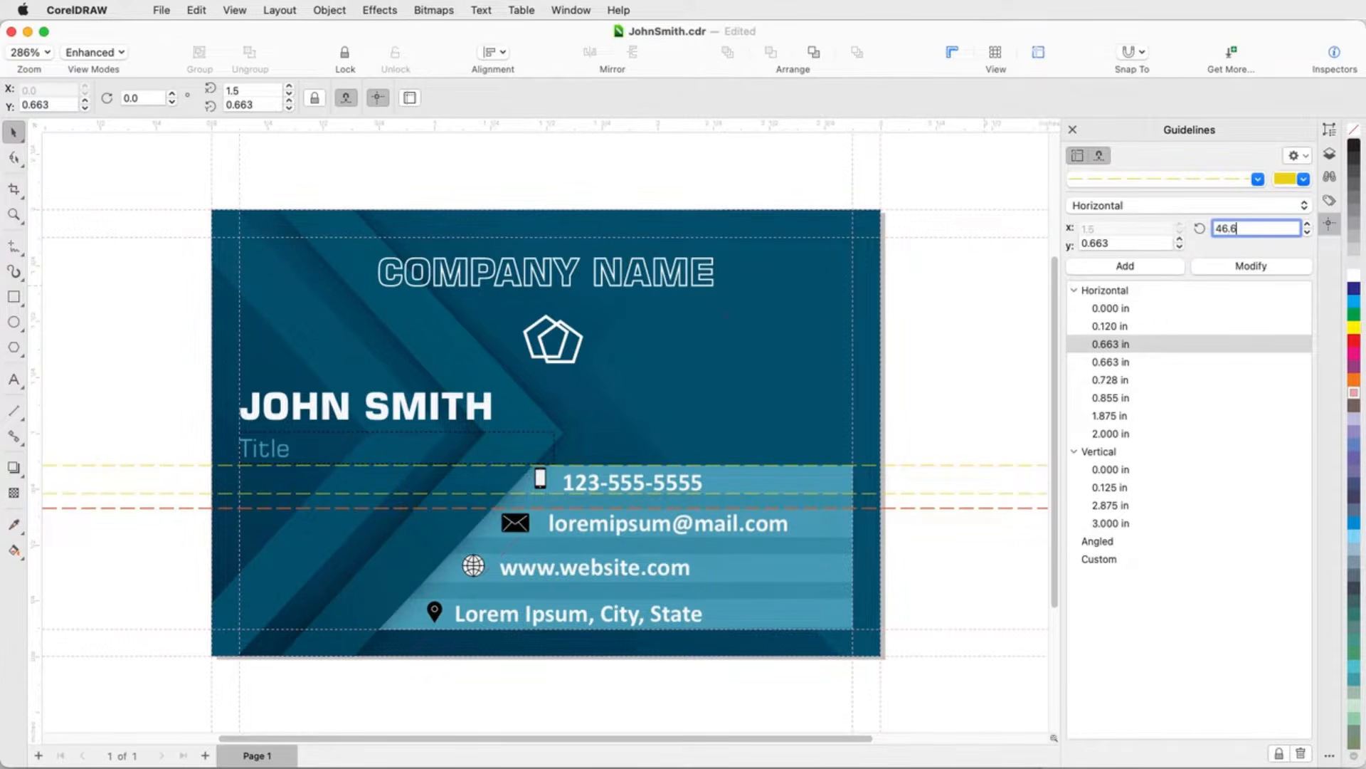
key(Return)
drag(655, 392, 631, 359)
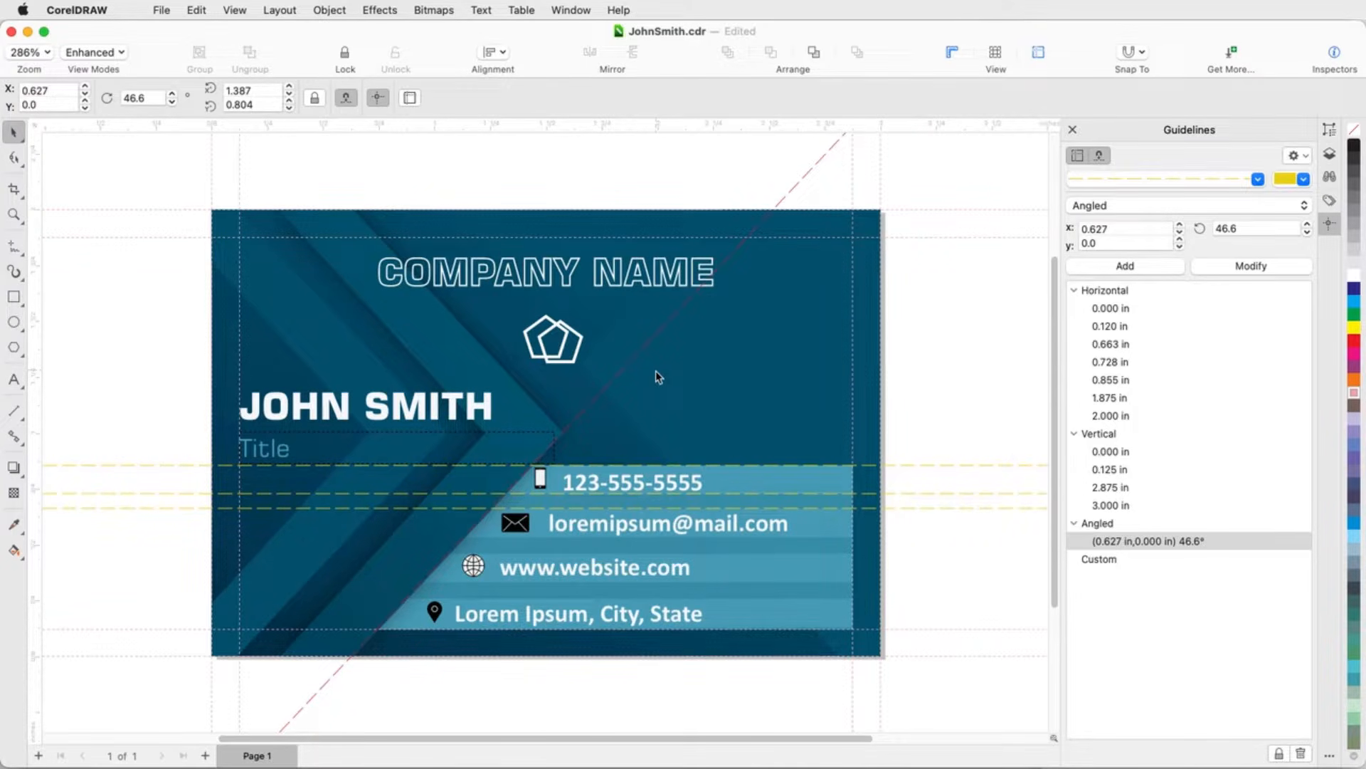
Step: Duplicate the angled guideline, then rotate the copy to 129.3° and move it to cross the first one
key(super+d)
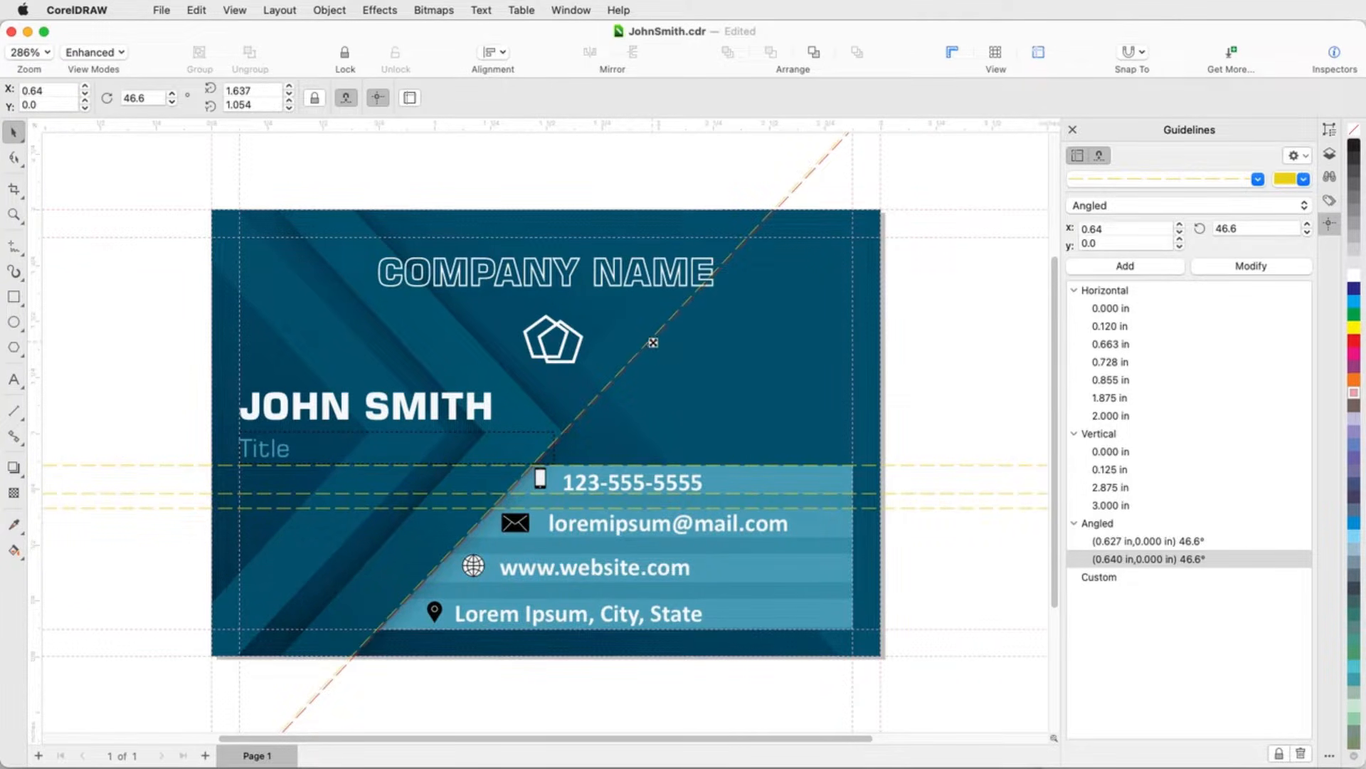
drag(649, 343, 667, 355)
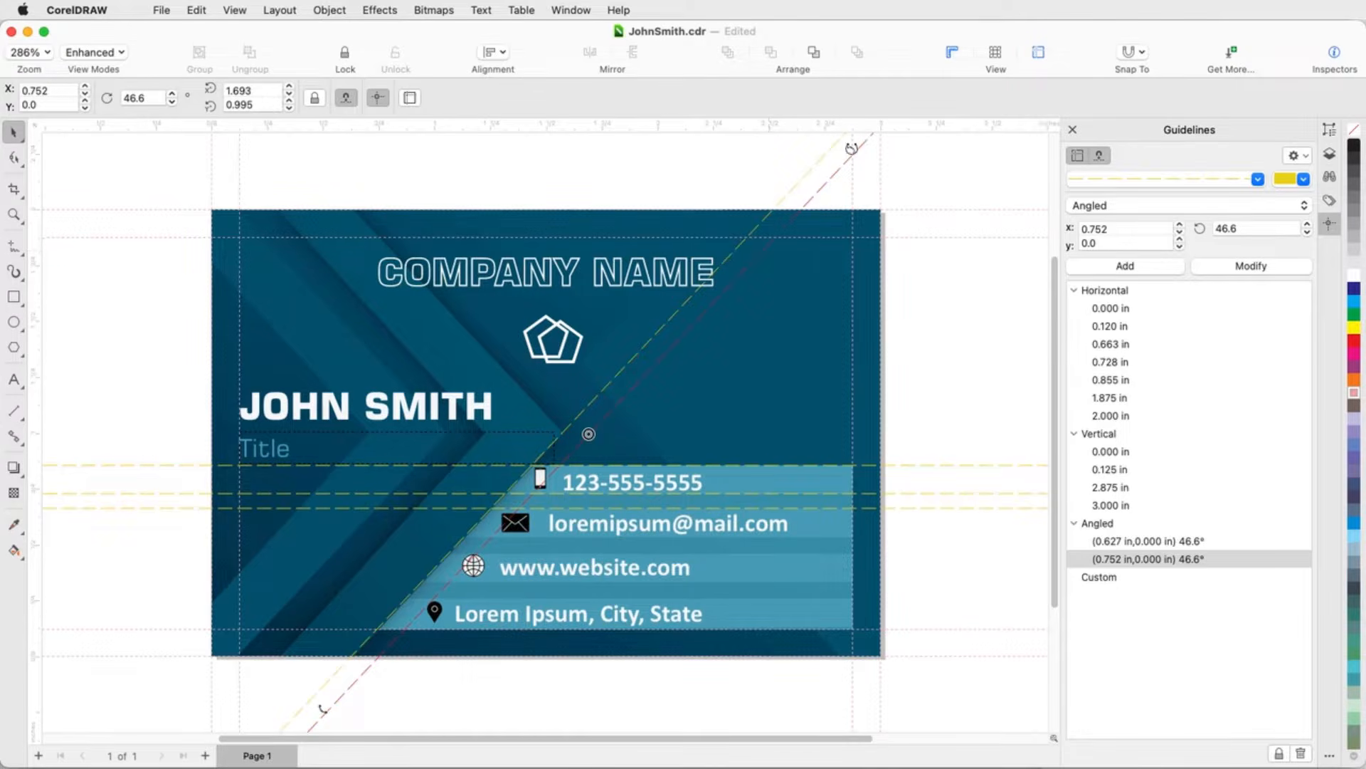
drag(852, 150, 414, 222)
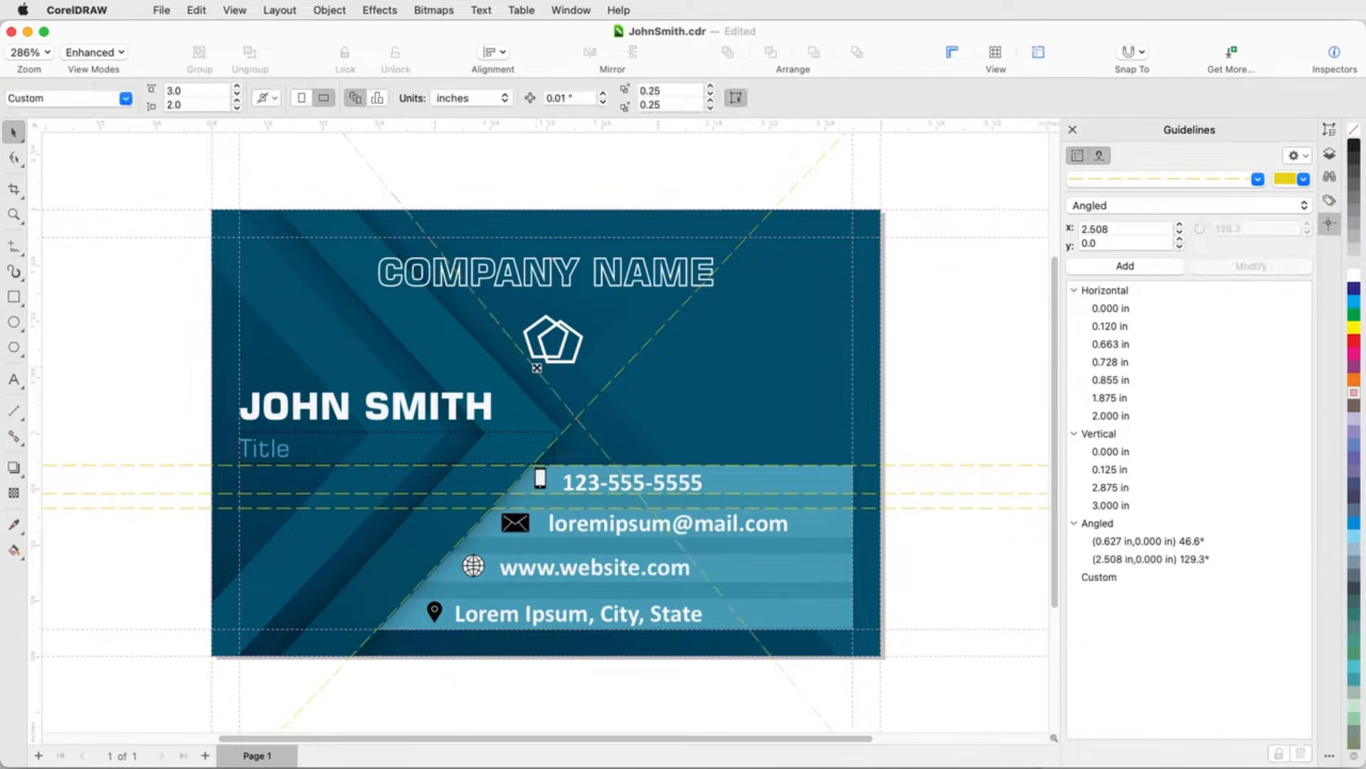
drag(551, 405, 543, 408)
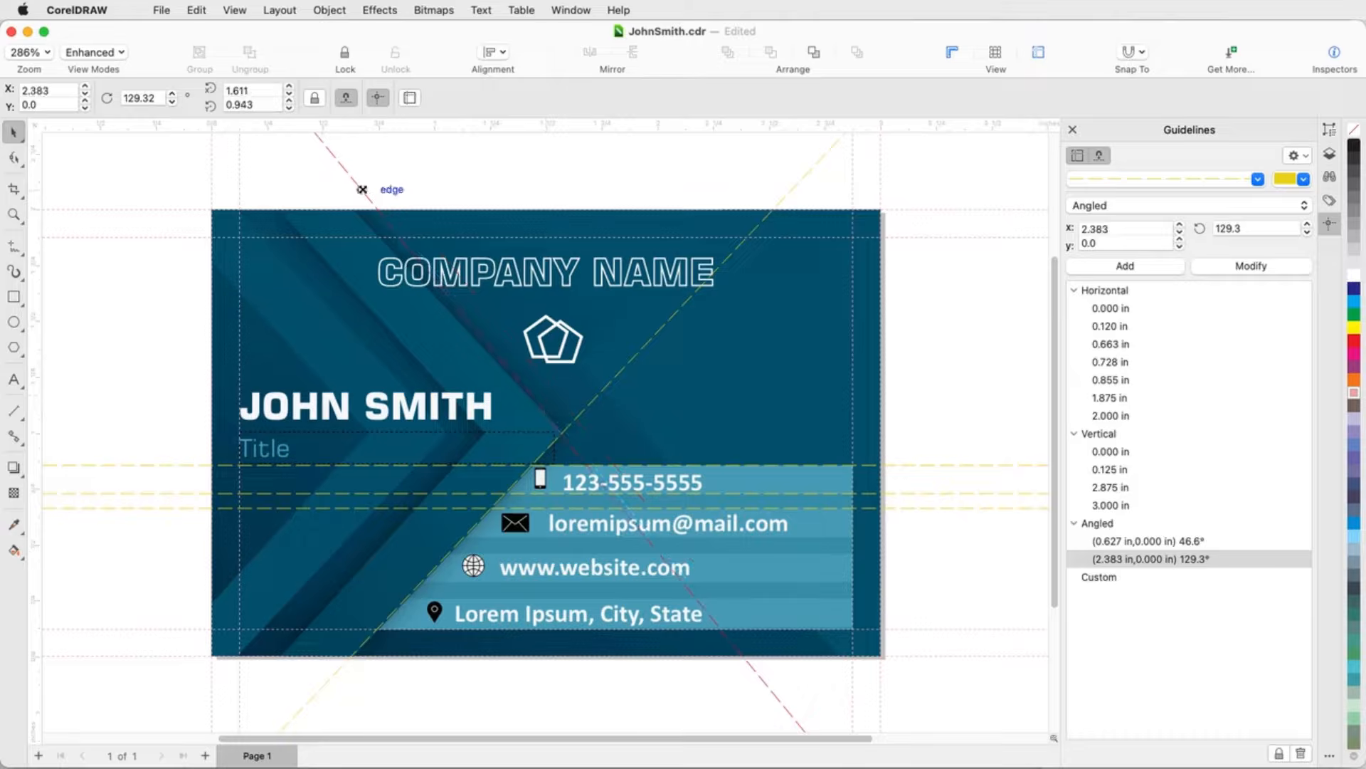
Step: Rotate the second angled guideline to 133.4° so it crosses the first, then deselect it
click(362, 190)
drag(333, 153, 308, 167)
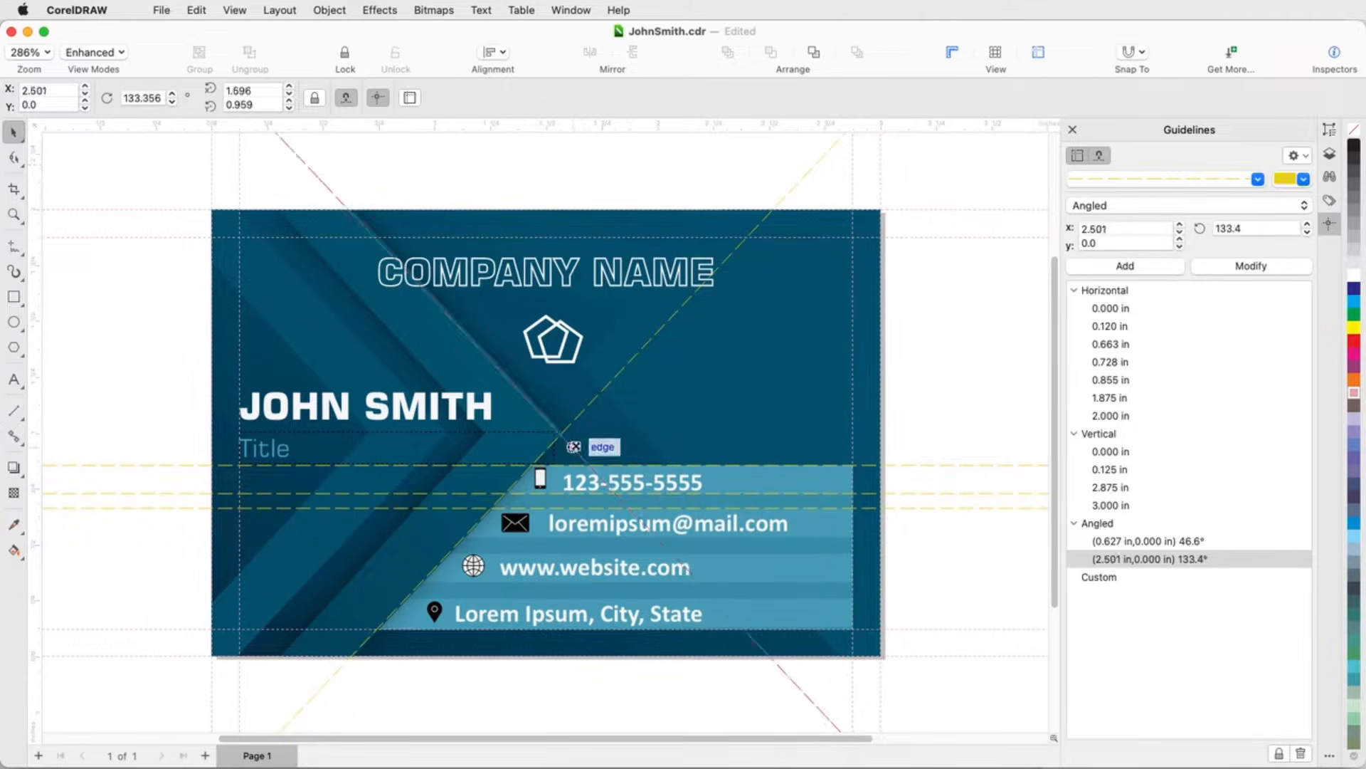
click(959, 586)
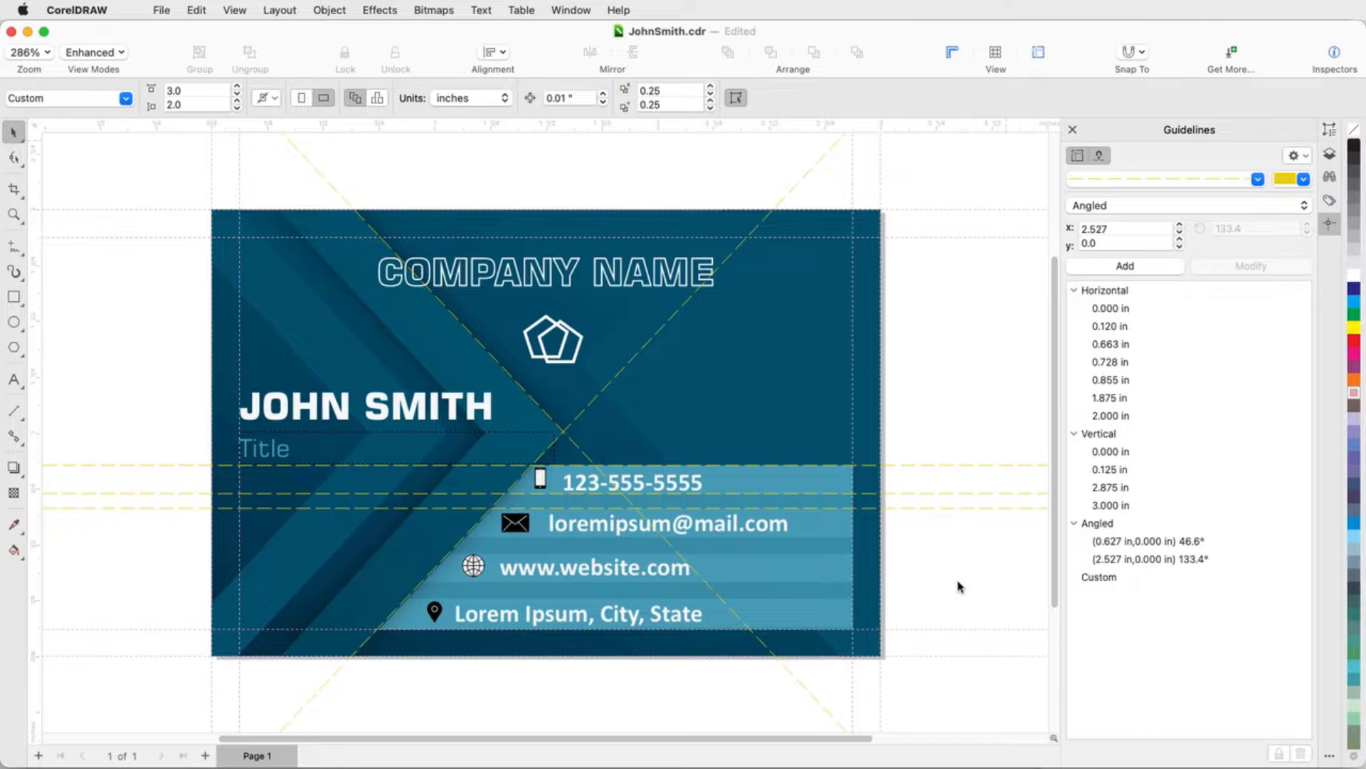
Step: Select every guideline in the Guidelines list and lock them all
click(1107, 308)
shift+click(1103, 561)
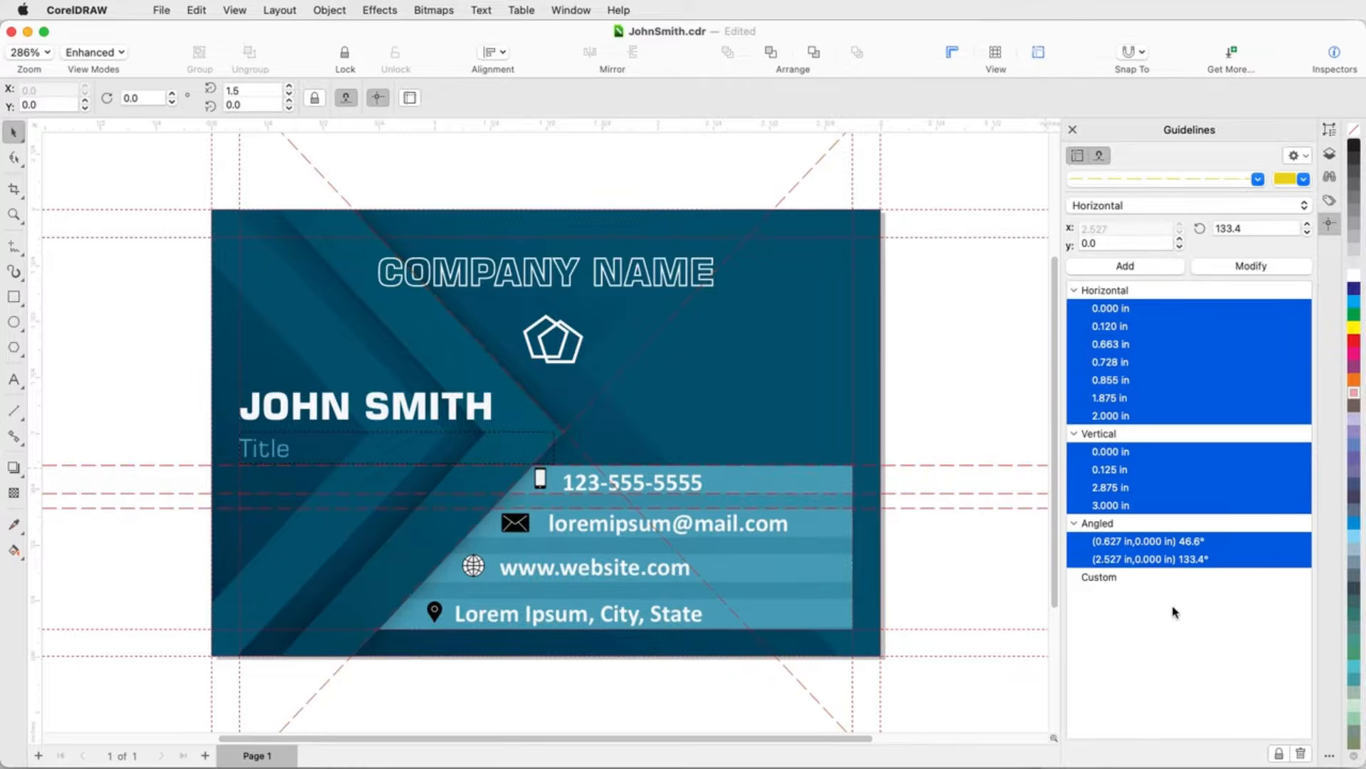
click(1279, 754)
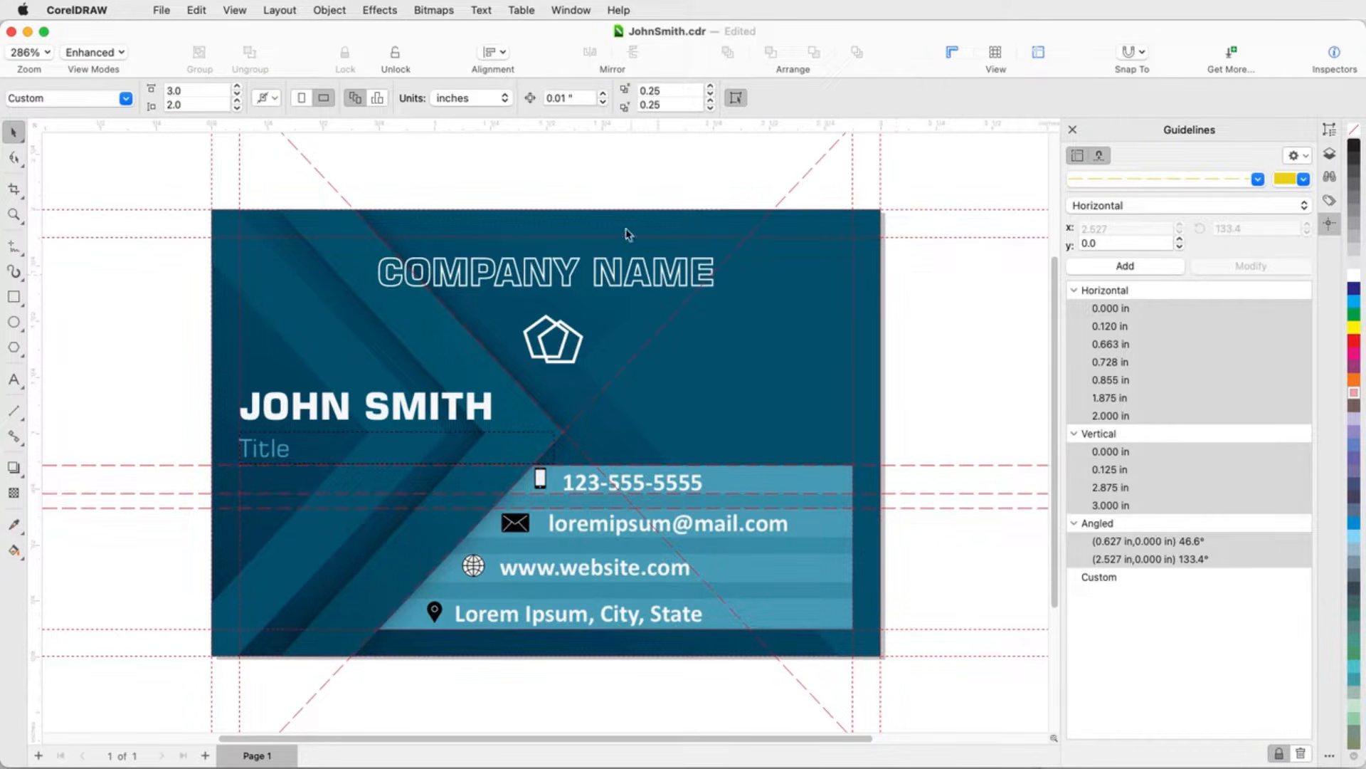
Step: Draw a closed shape snapping to the card corner, top guideline and the angled guides' intersection, then apply a palette color
click(19, 254)
click(85, 297)
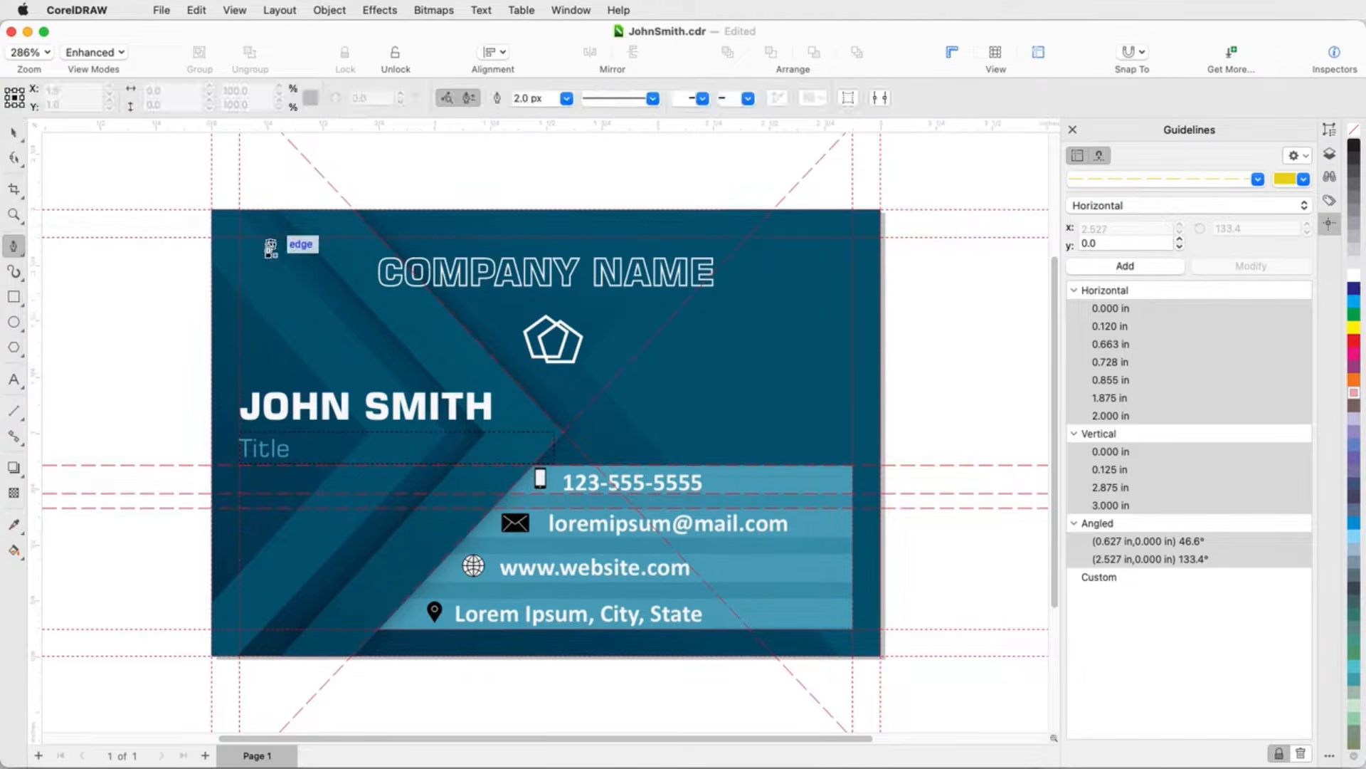
click(233, 237)
click(309, 237)
click(387, 237)
click(559, 428)
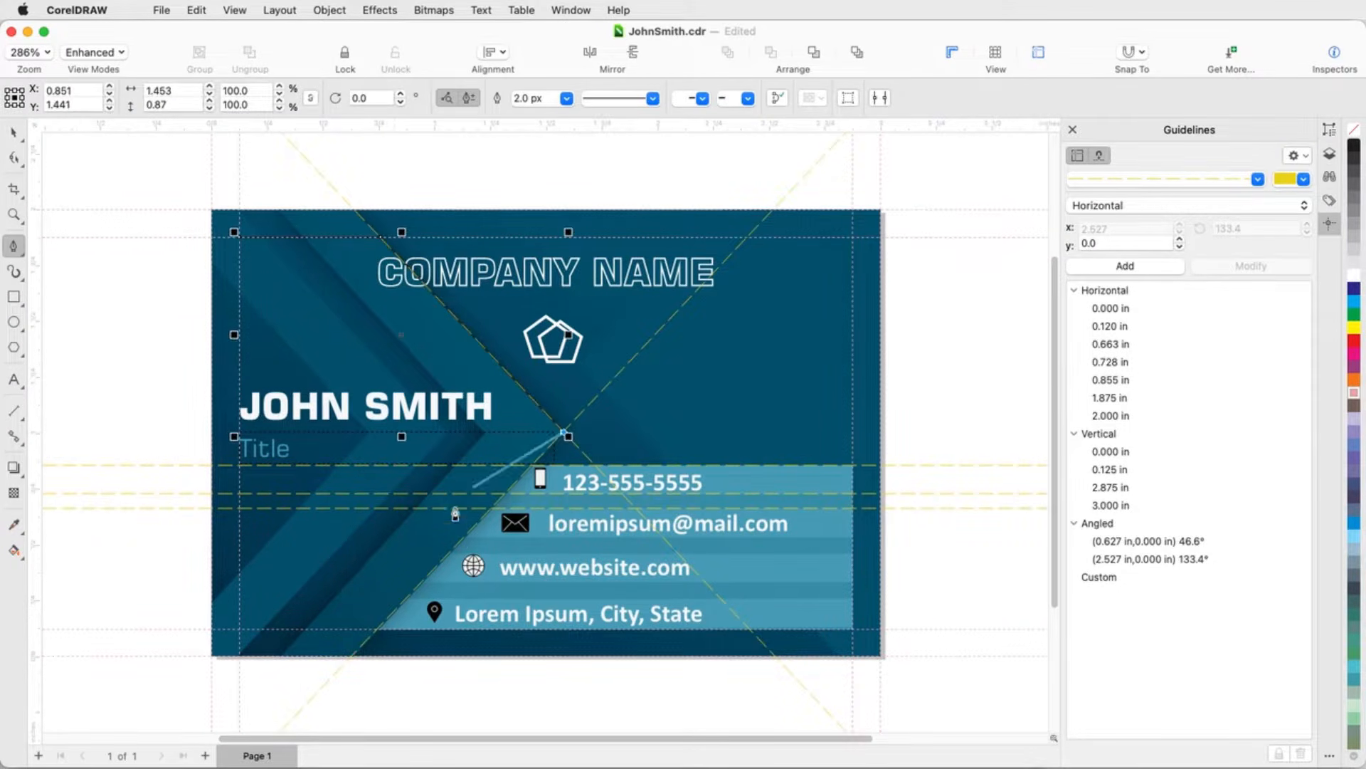
click(378, 630)
click(237, 631)
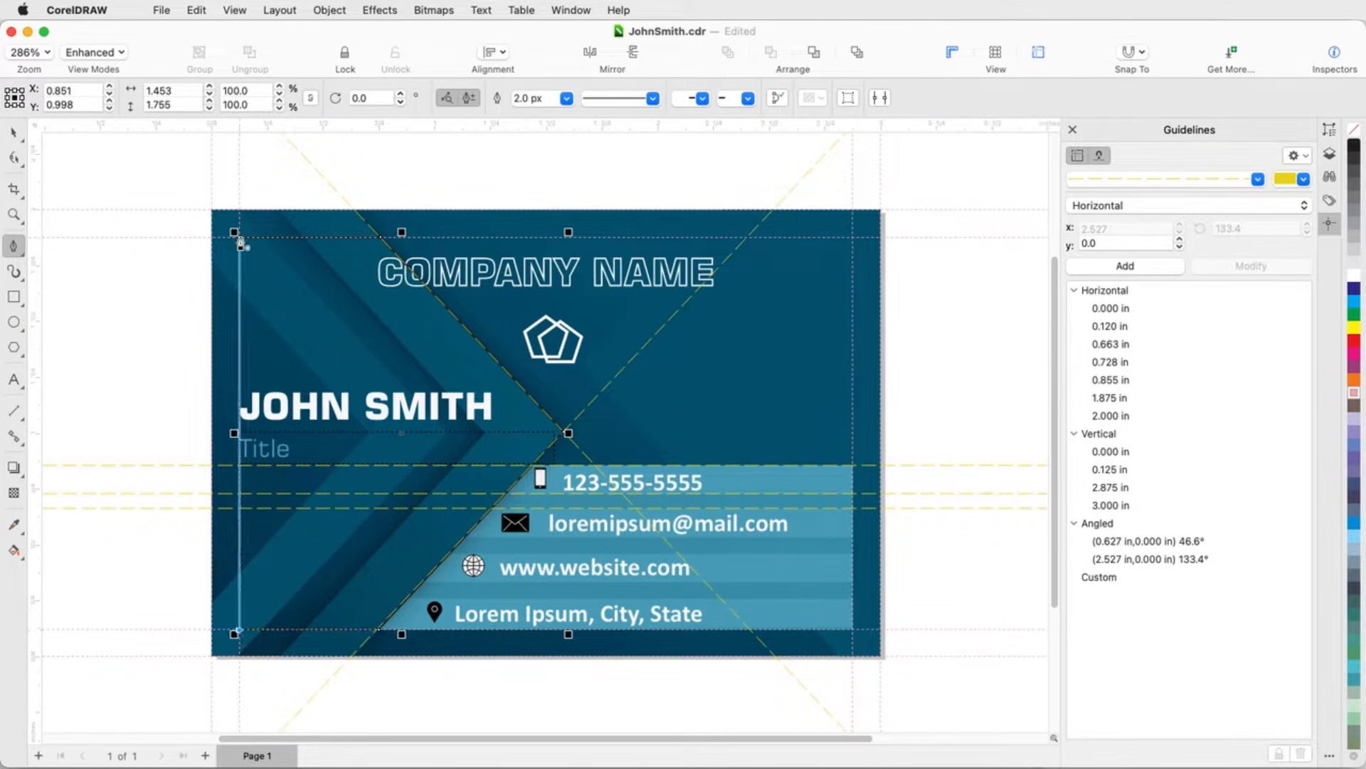
click(233, 237)
click(1356, 355)
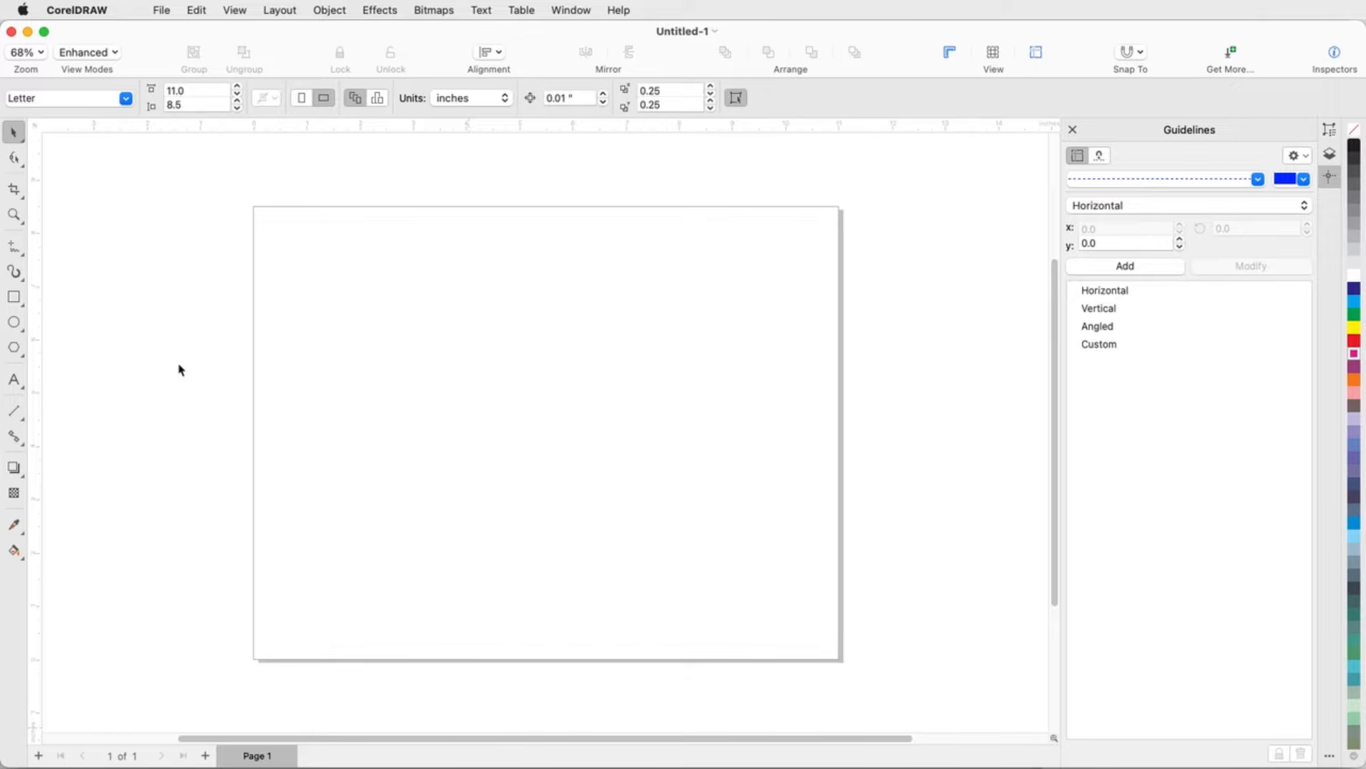
Step: In a new document, draw an ellipse about 8.76 × 5.92 in across the page and open the Objects inspector
click(14, 321)
mouse_move(321, 269)
mouse_down()
mouse_move(426, 368)
mouse_move(789, 586)
mouse_up()
click(1329, 155)
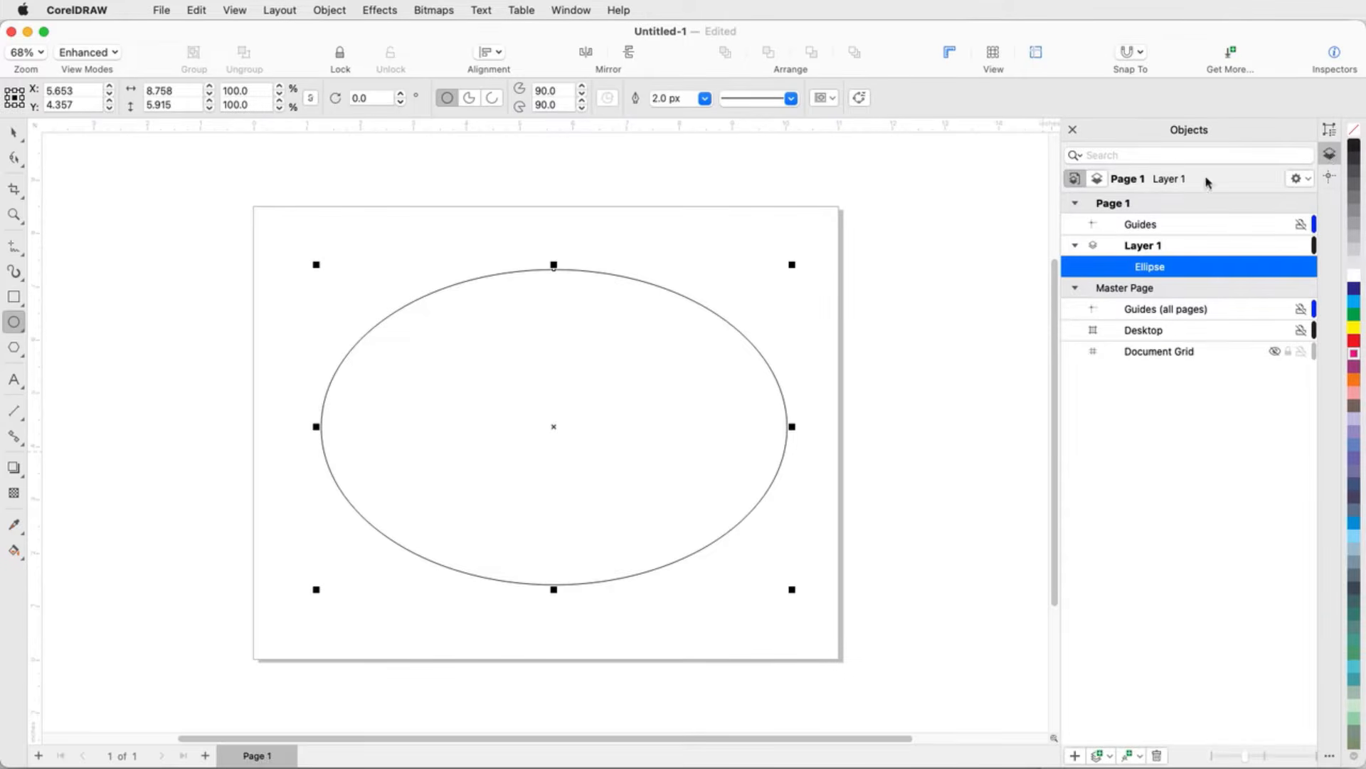
Step: Move the ellipse onto the Guides layer to turn it into a custom guideline
drag(554, 426, 1139, 225)
click(1330, 179)
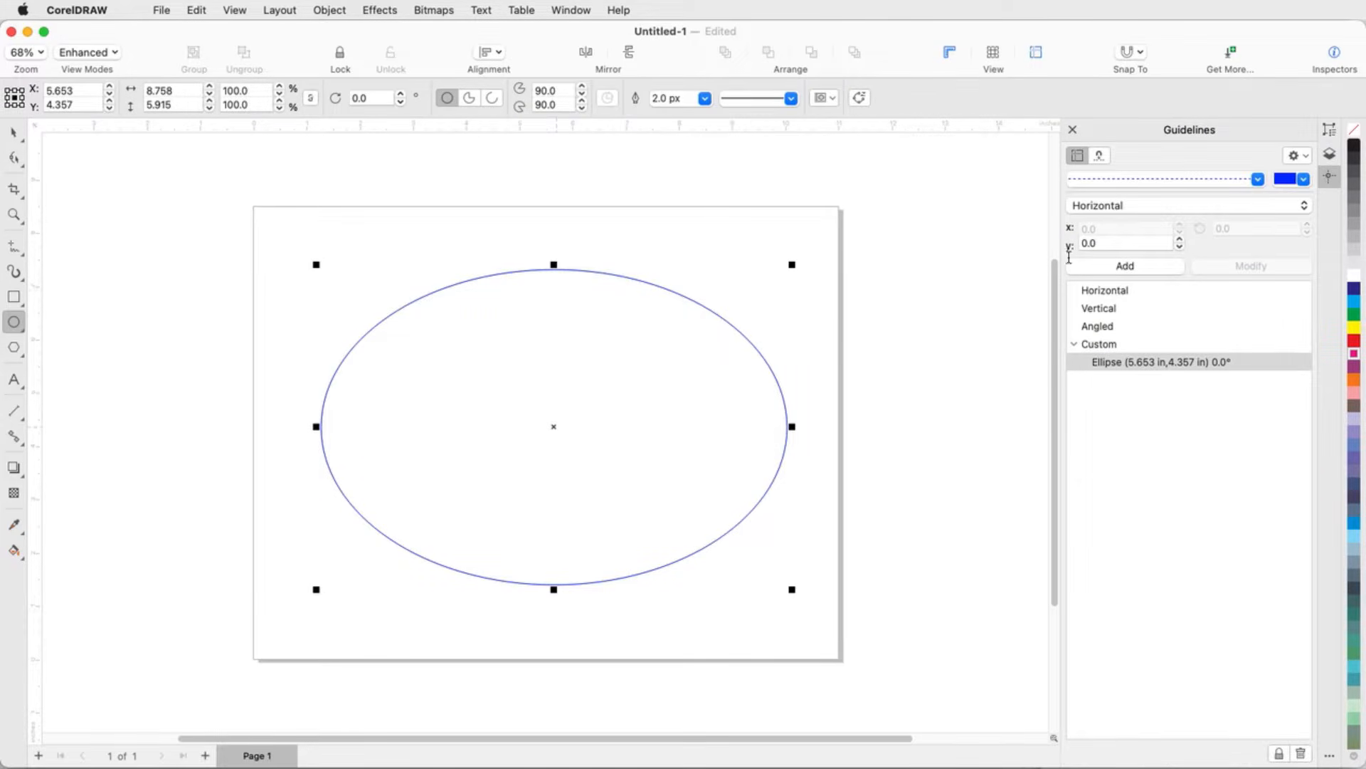
Step: Draw several rectangles whose corners snap to the elliptical guideline
click(967, 306)
click(14, 298)
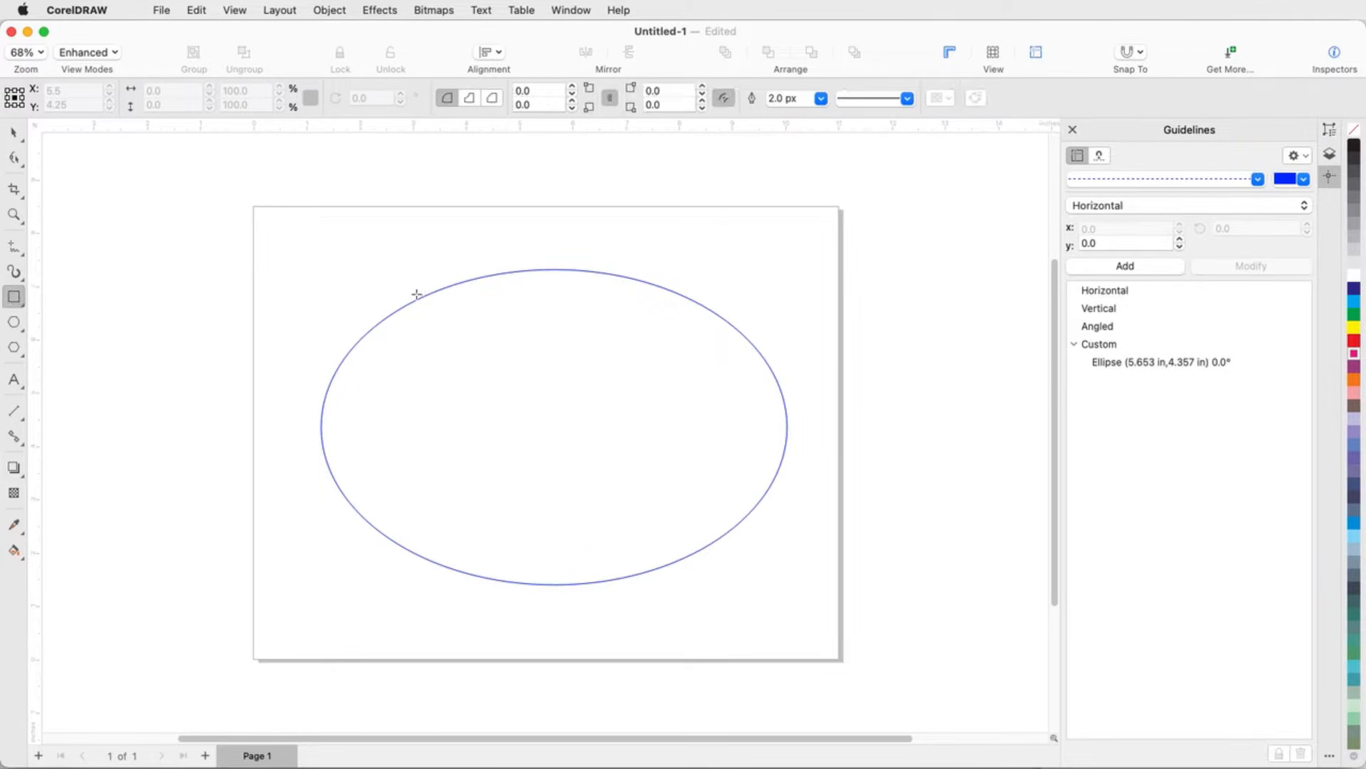
drag(434, 286, 491, 413)
drag(665, 289, 590, 413)
drag(627, 577, 526, 431)
drag(342, 492, 464, 448)
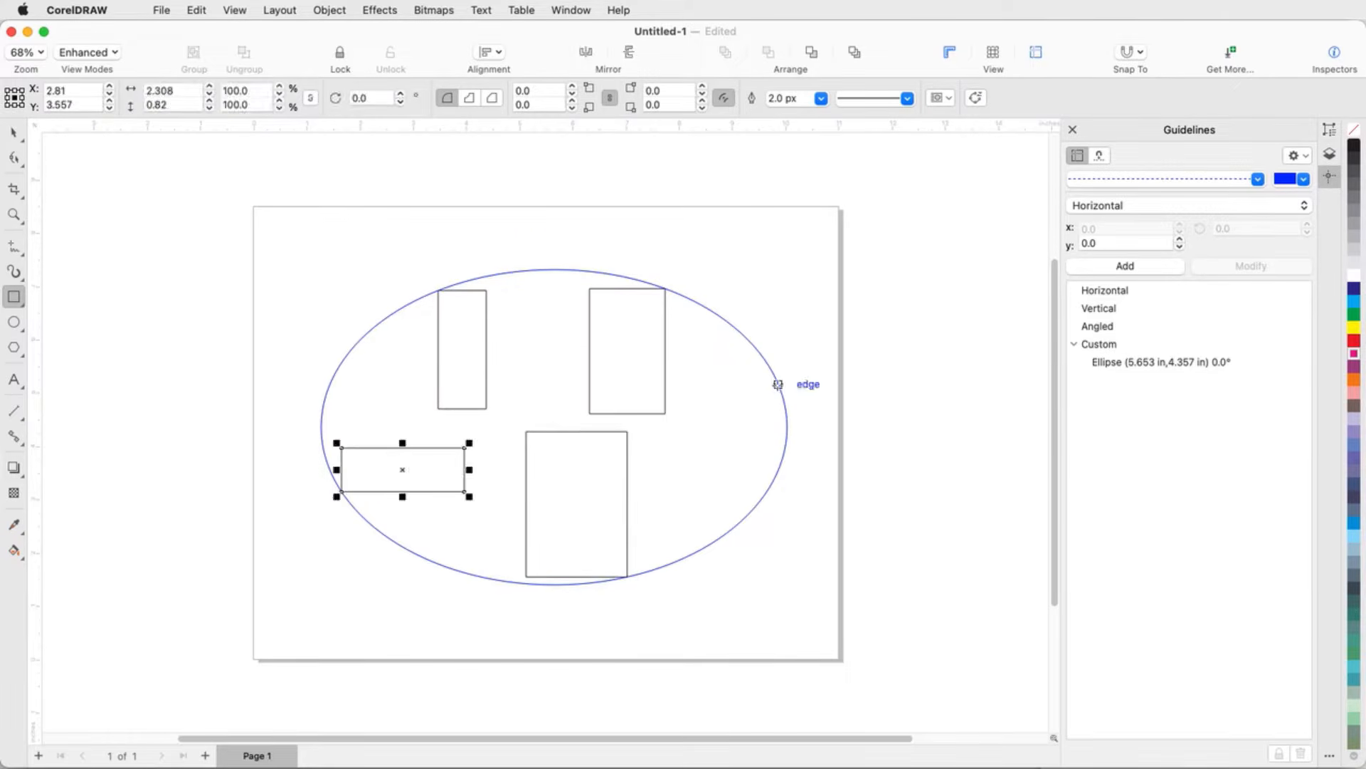
drag(779, 385, 684, 446)
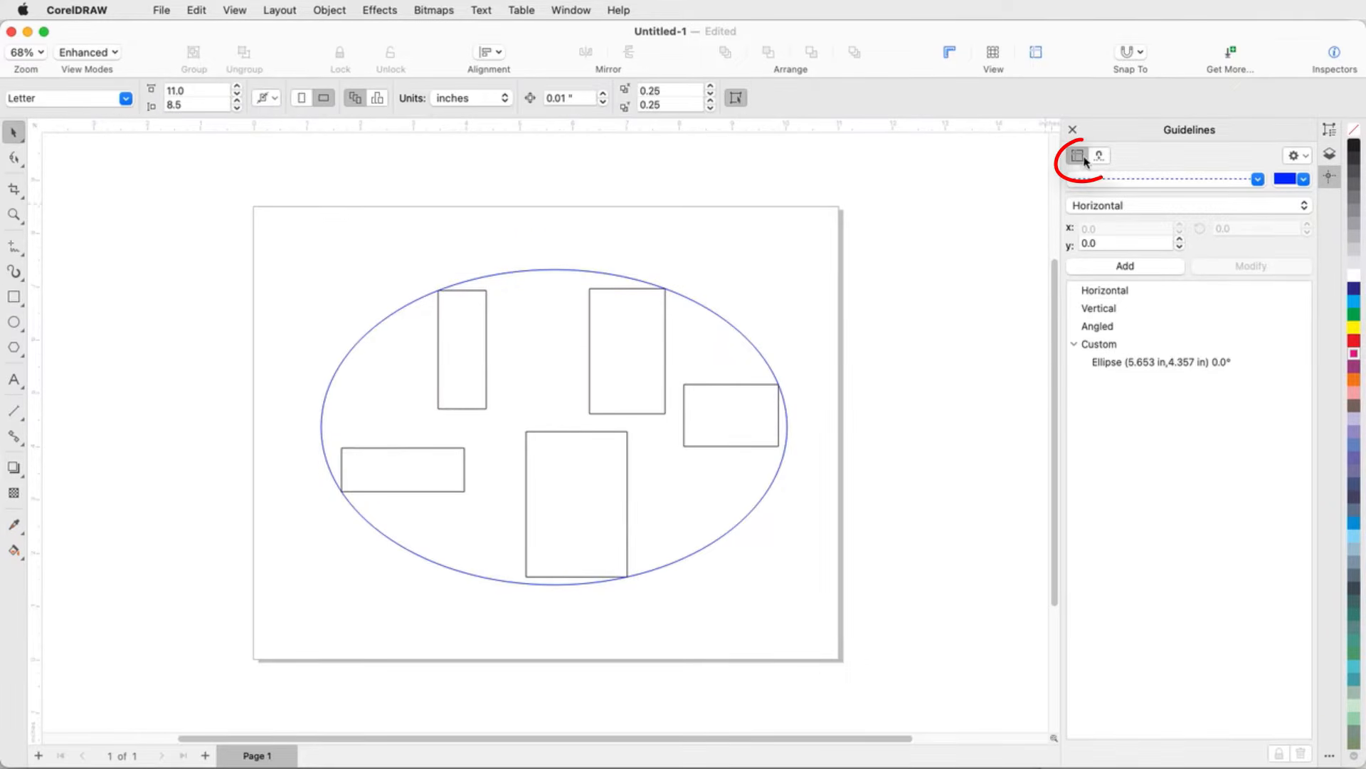
Step: Set the drawing scale so 1 mm on the page equals 175 mm in the world, and show guidelines at scale
click(1079, 157)
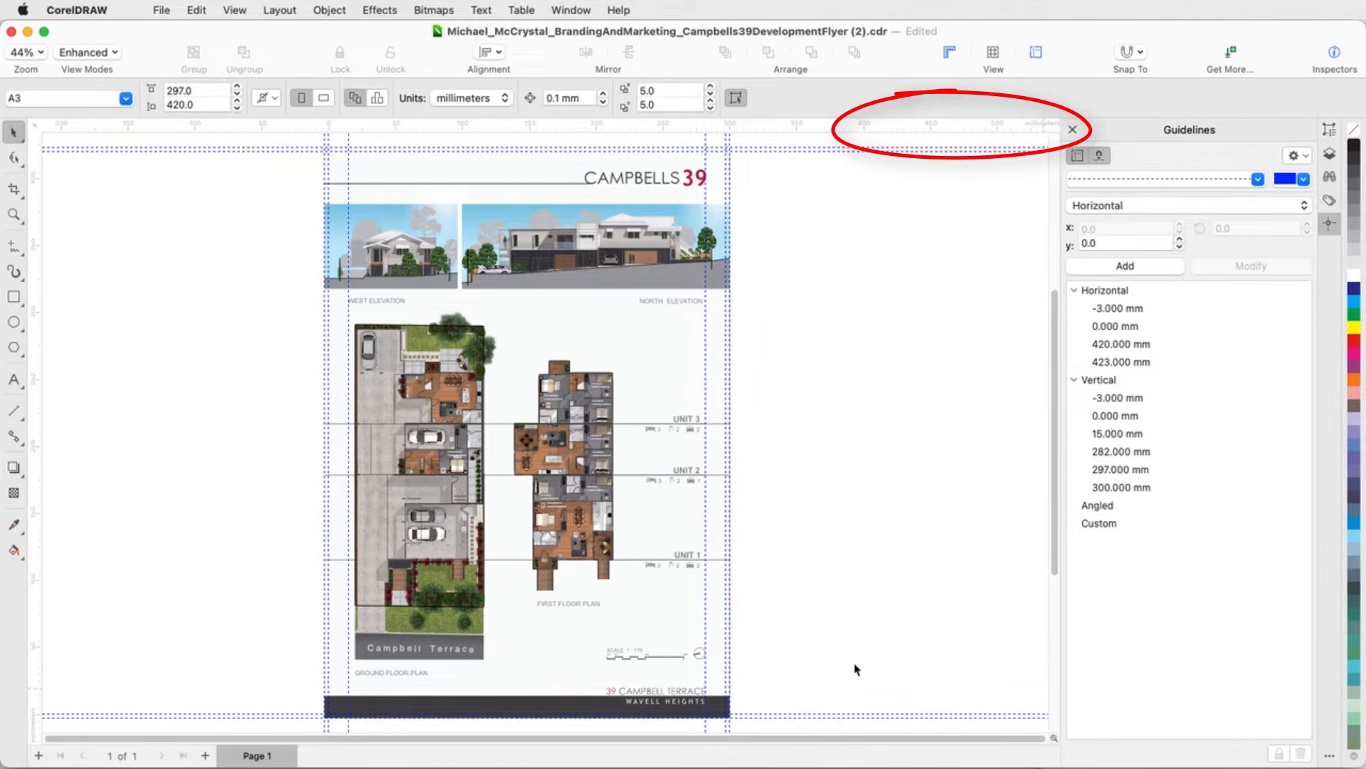
scroll(575, 664, up, 3)
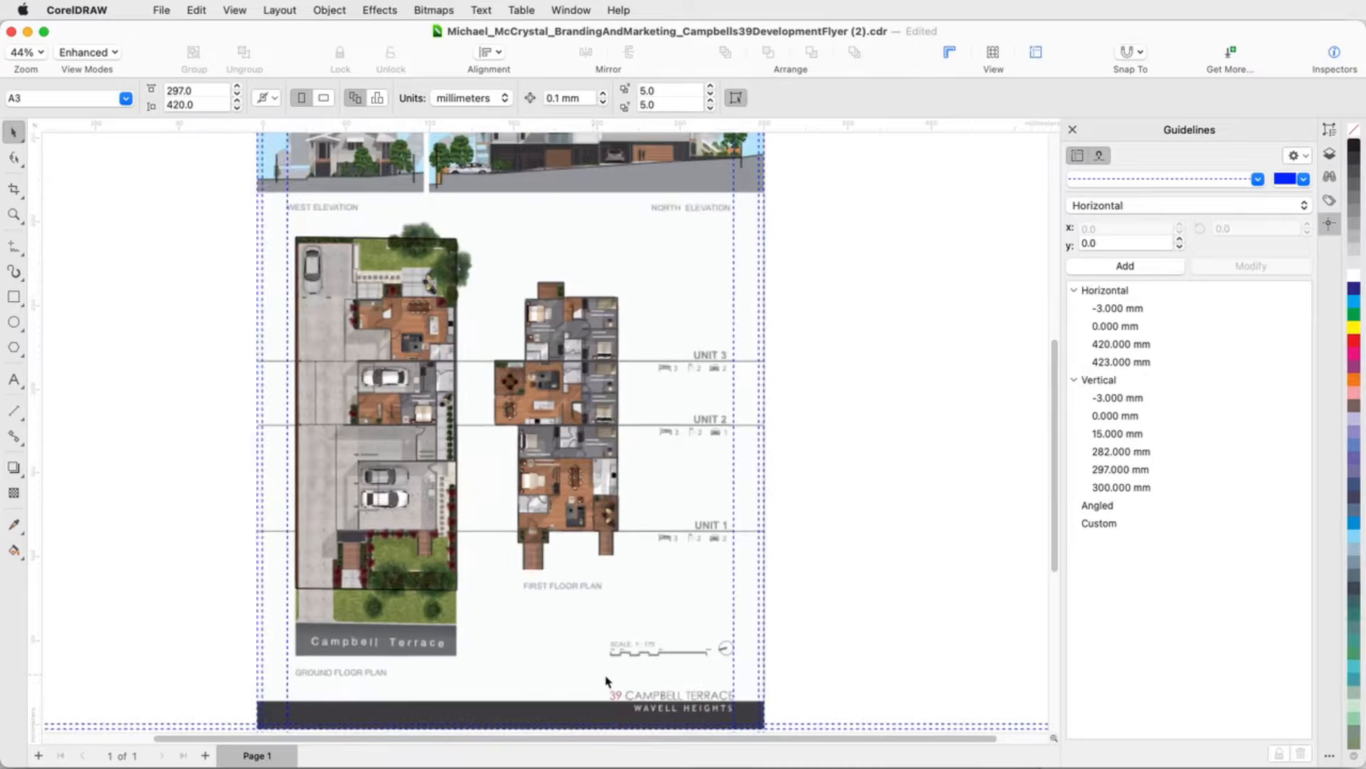
scroll(658, 689, up, 4)
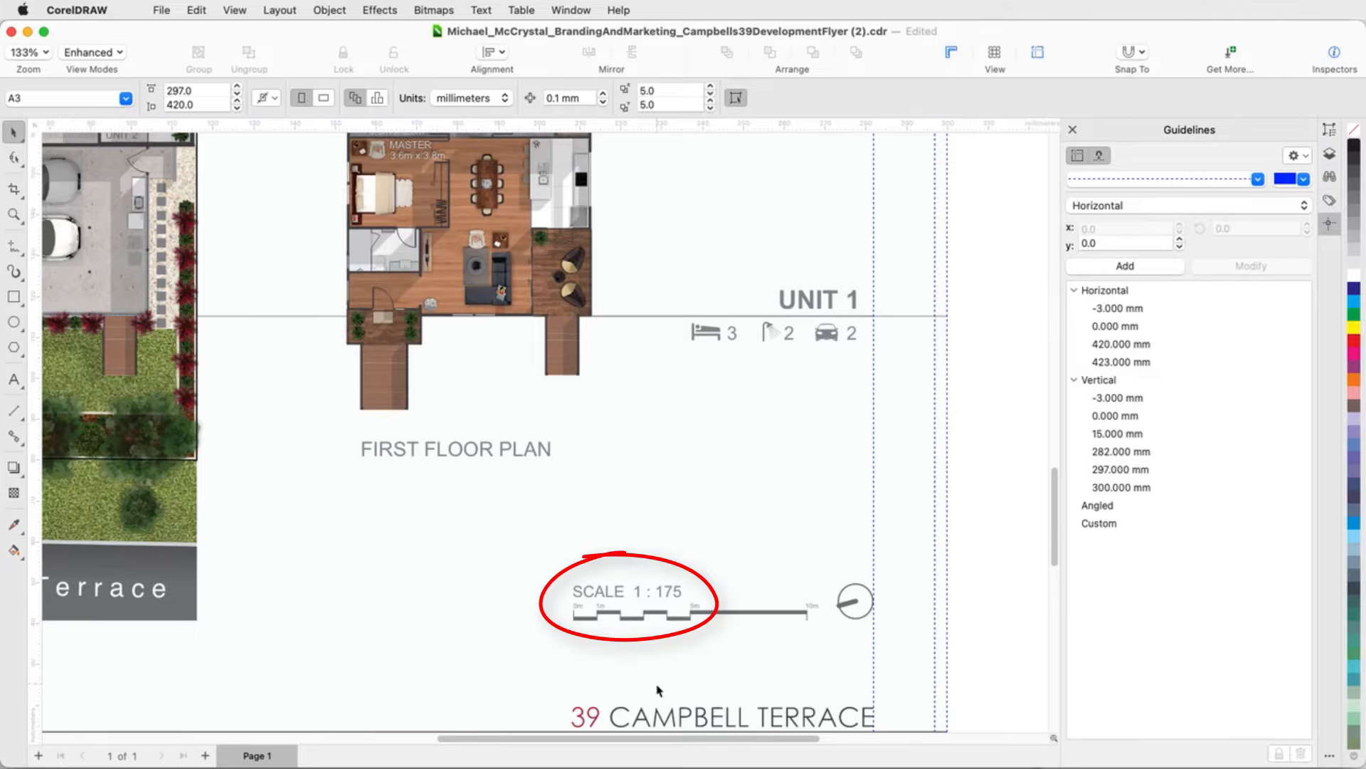
click(288, 12)
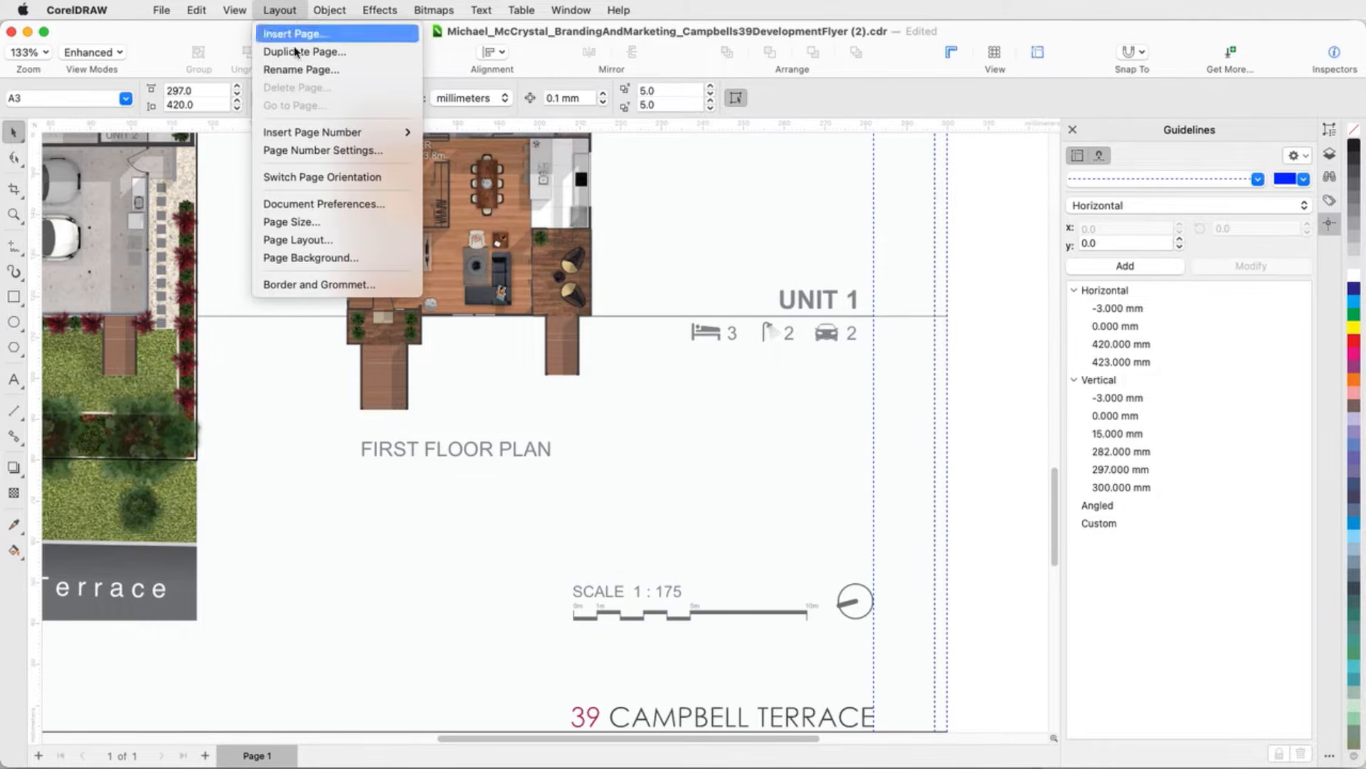
click(377, 204)
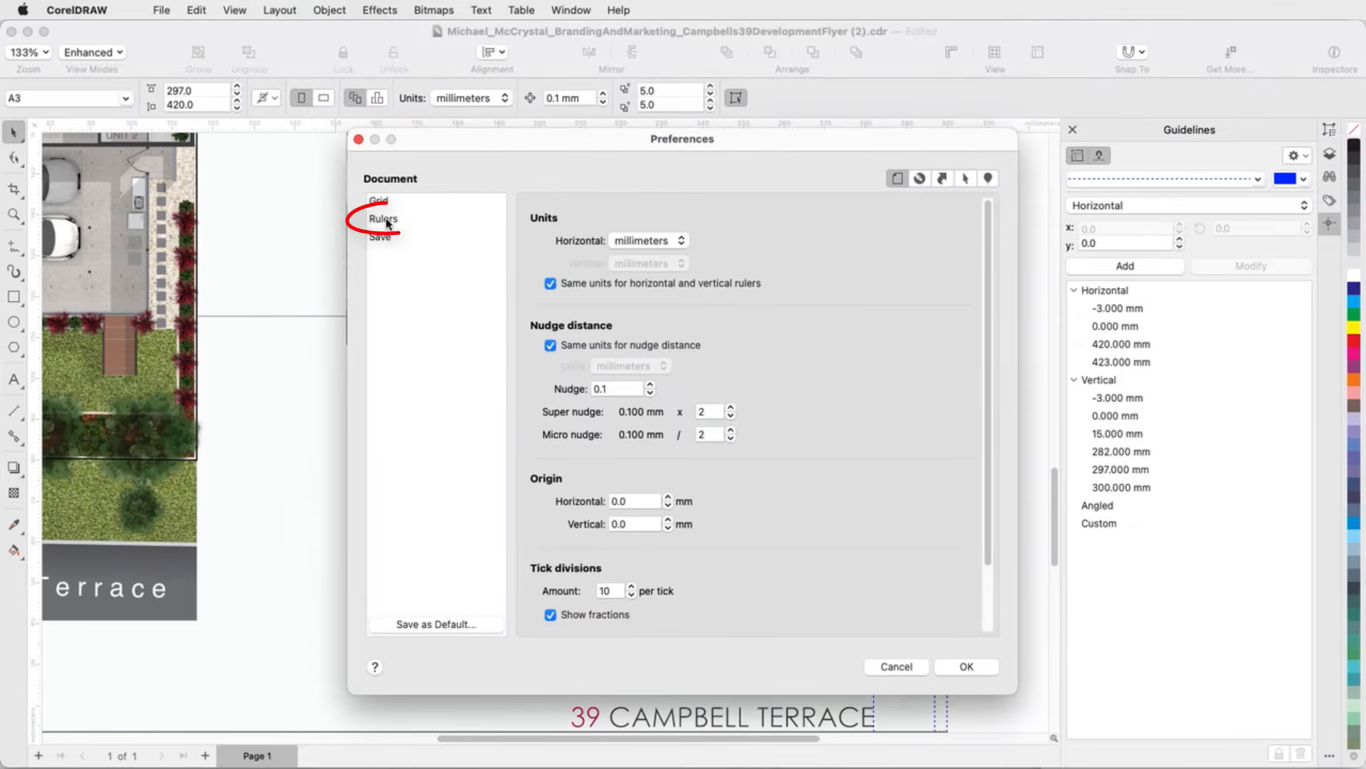
click(386, 222)
scroll(818, 467, down, 3)
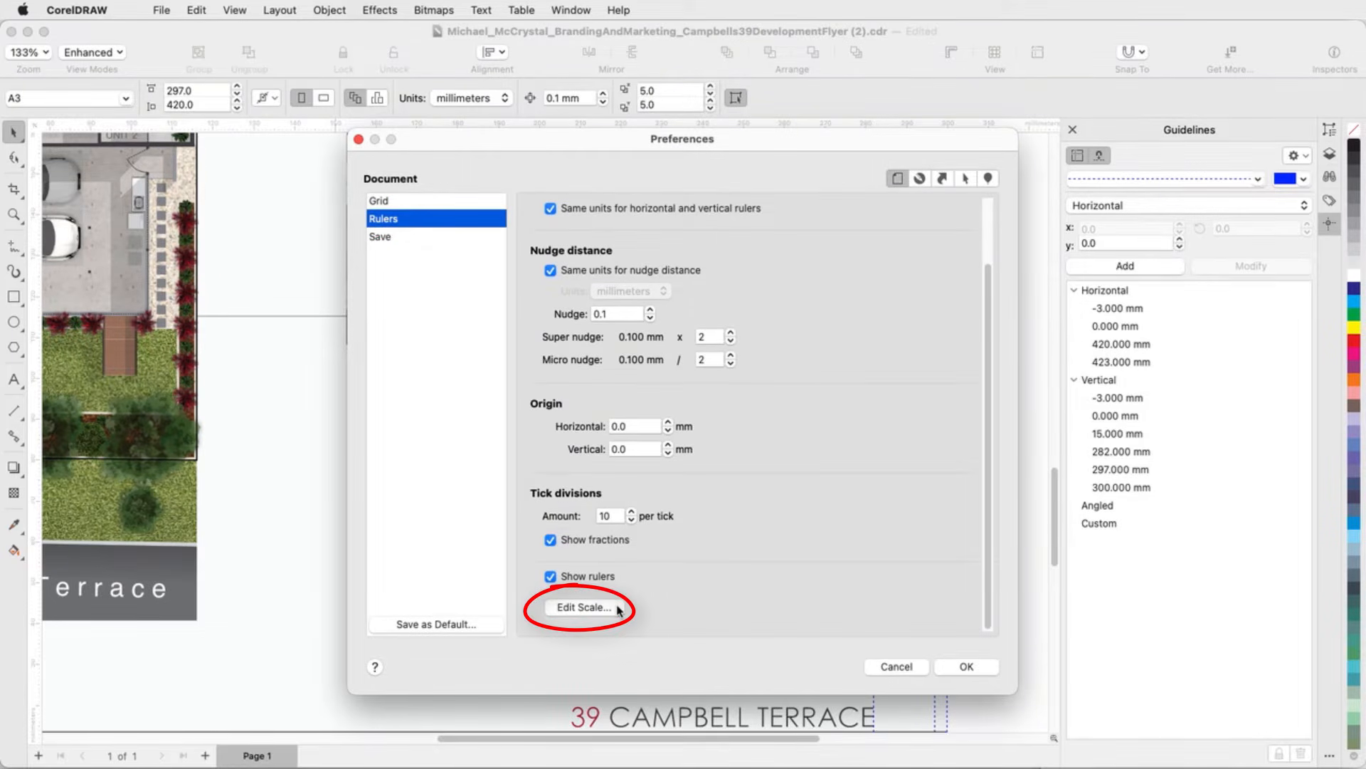
click(626, 605)
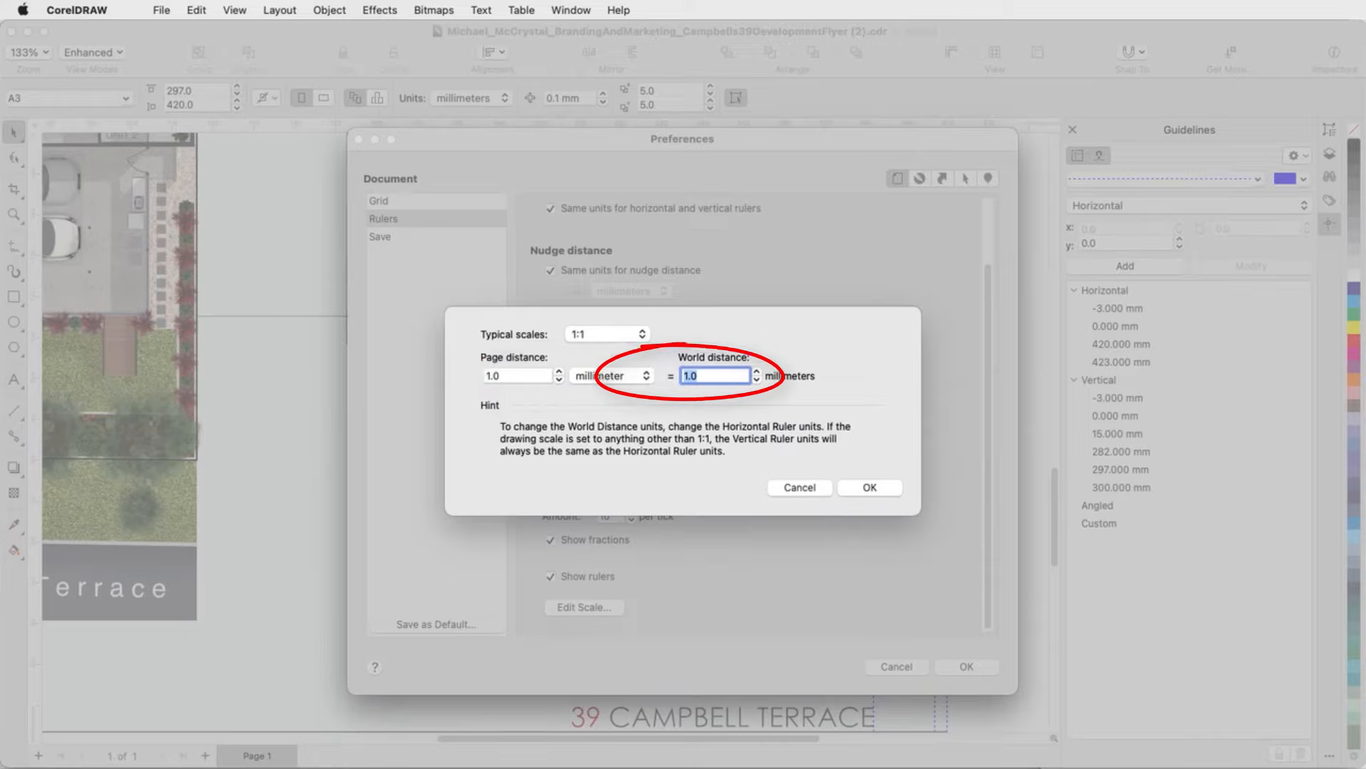
text(175)
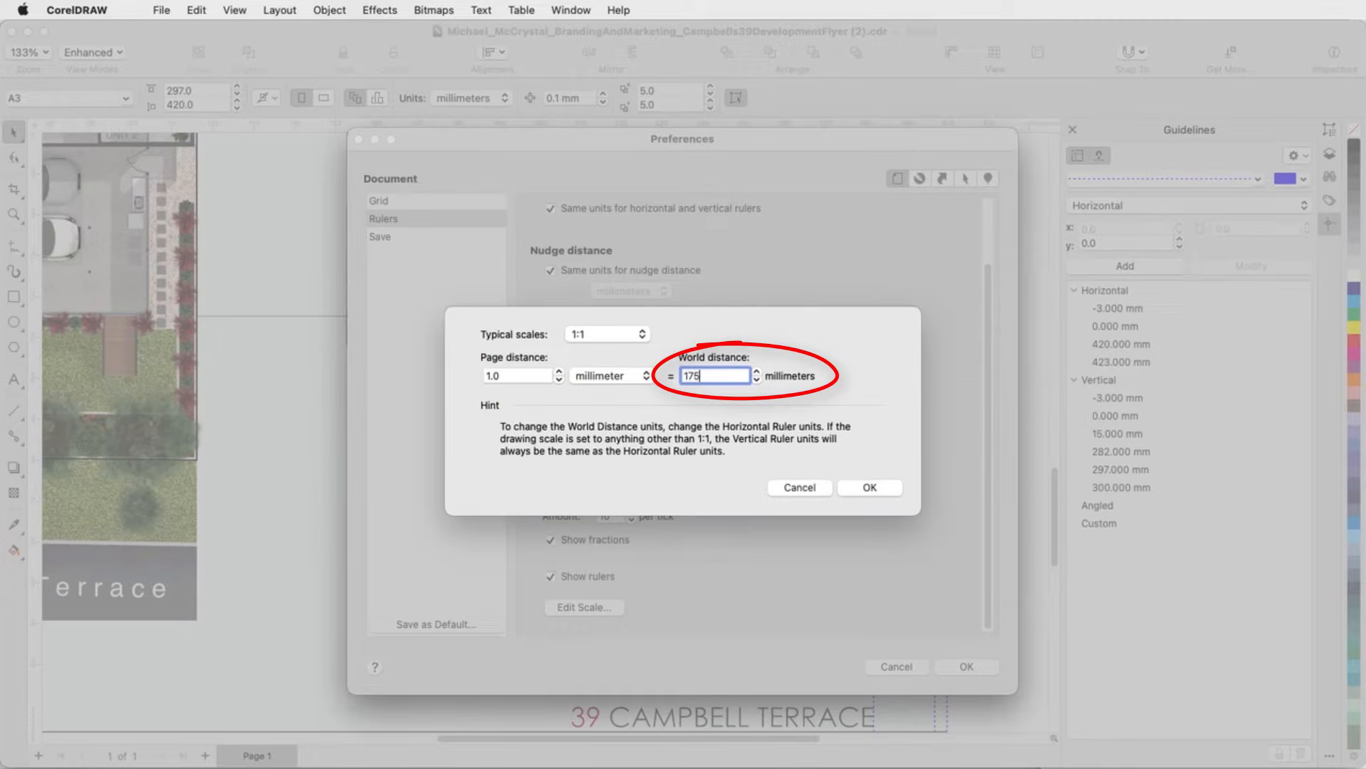
click(887, 490)
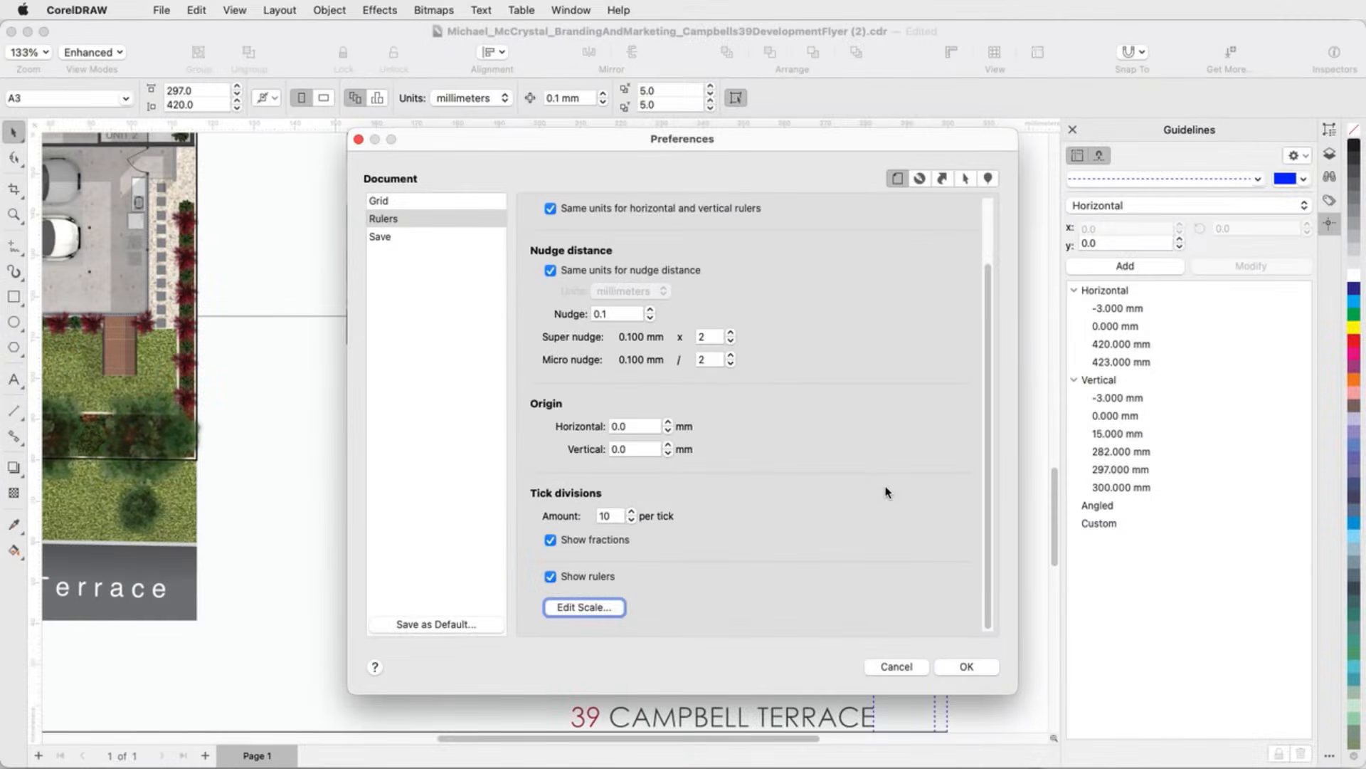
click(968, 667)
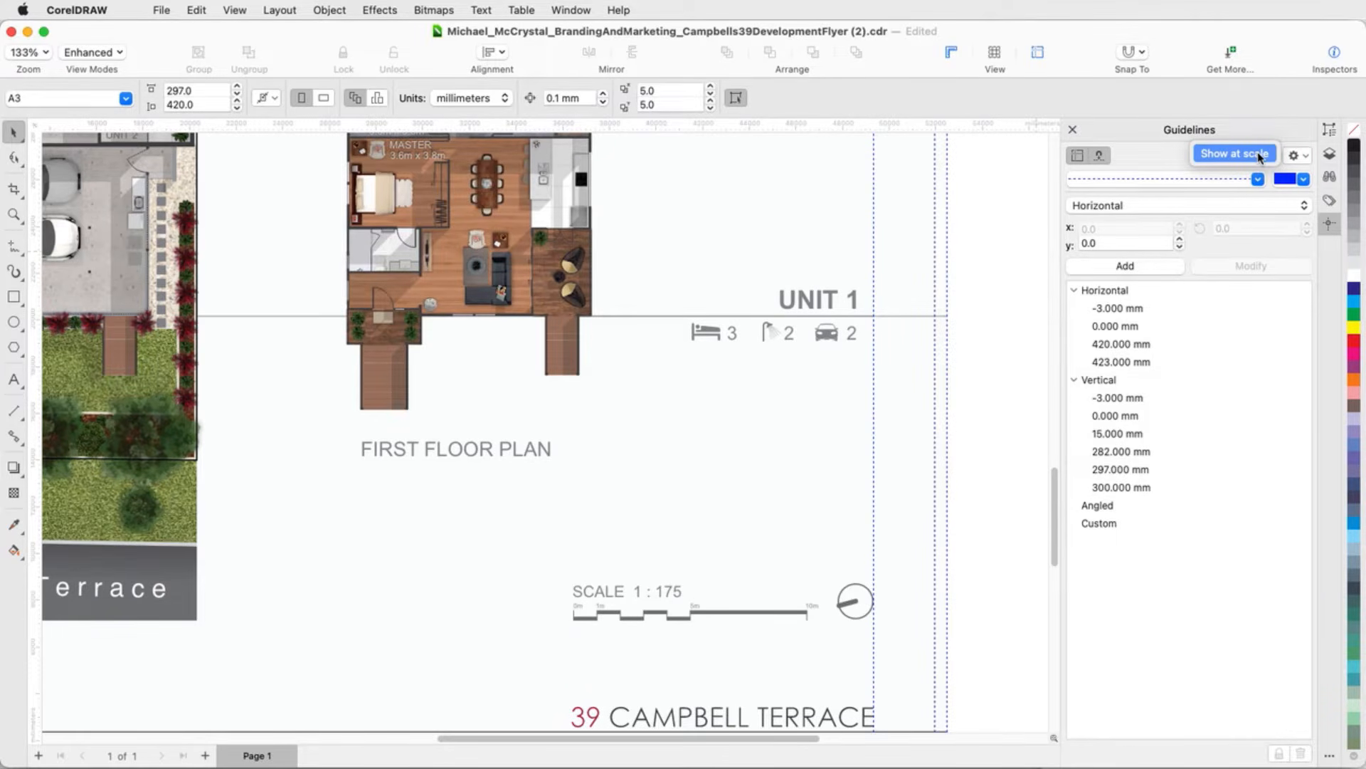
click(1258, 152)
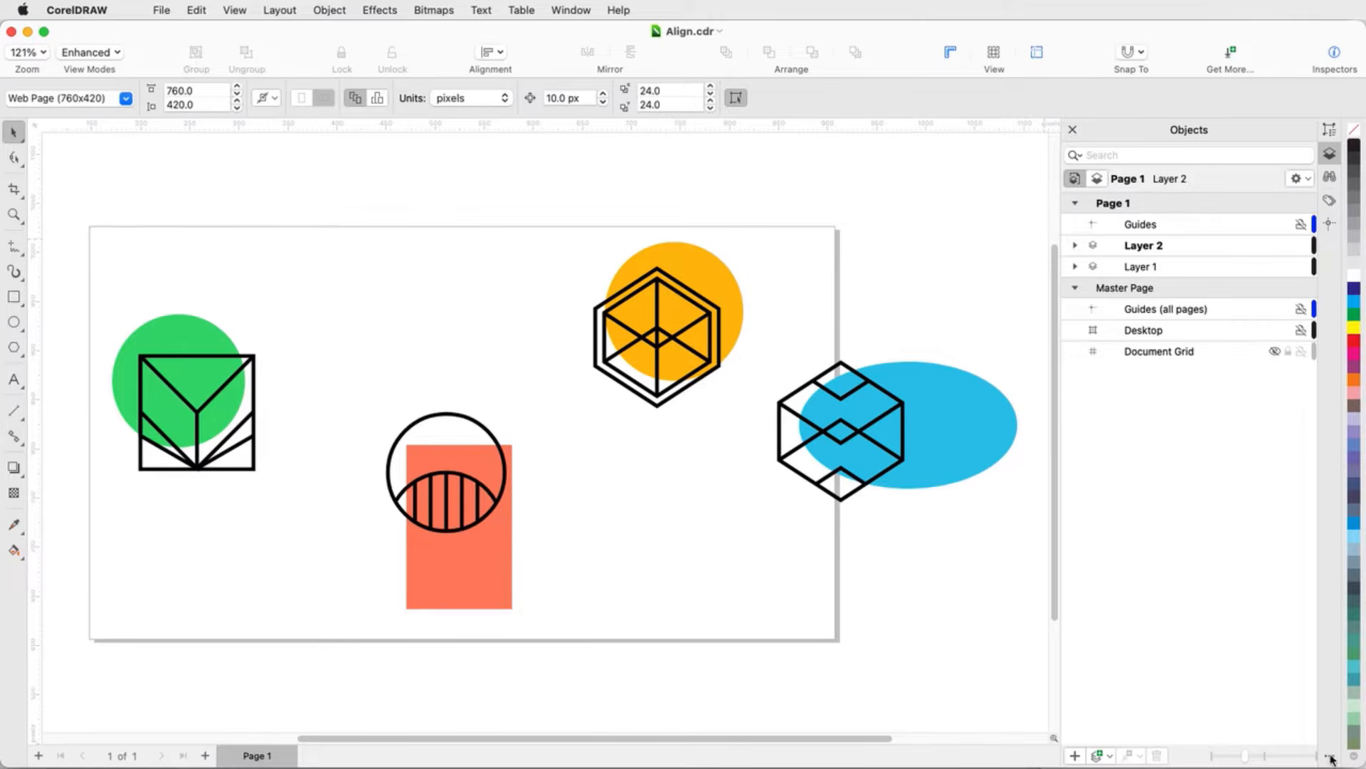
Step: Open the Align and Distribute inspector and select all four shape groups on the page
click(1330, 756)
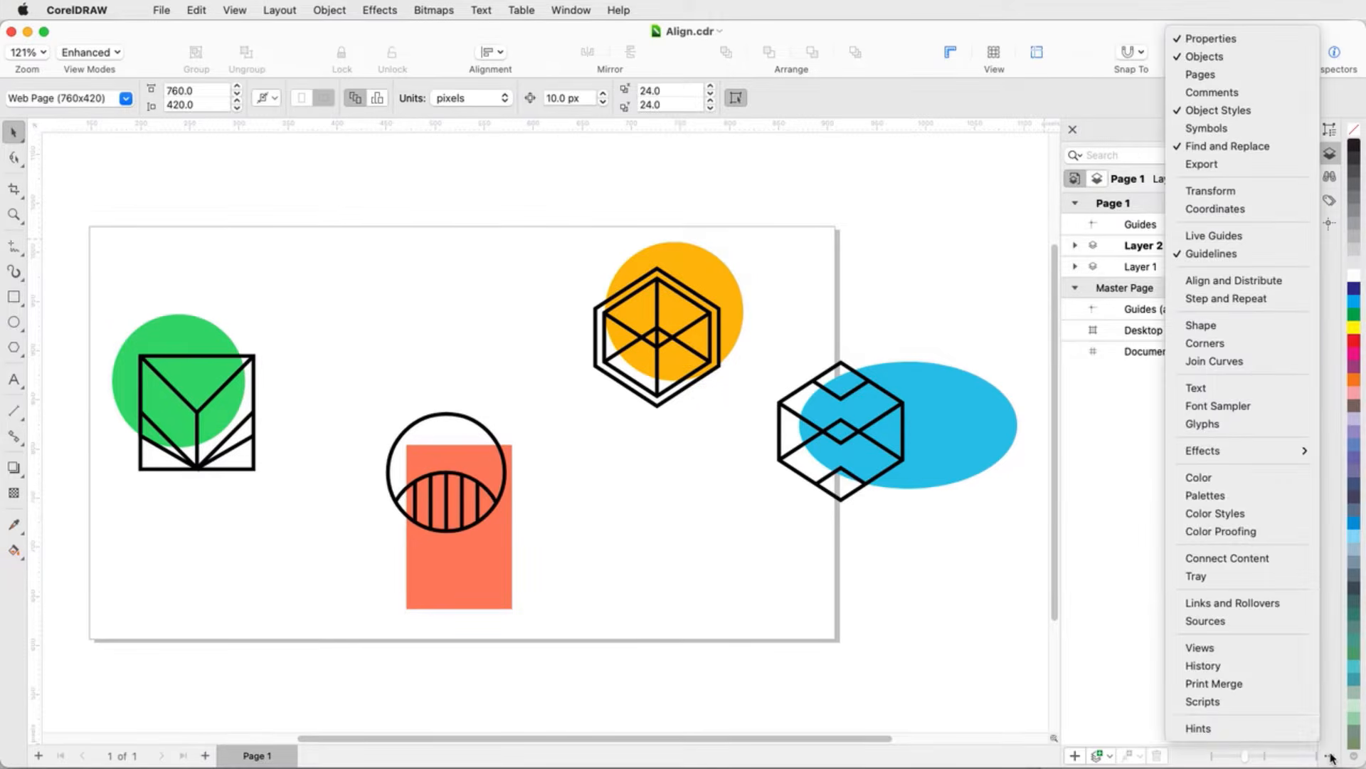
click(1241, 281)
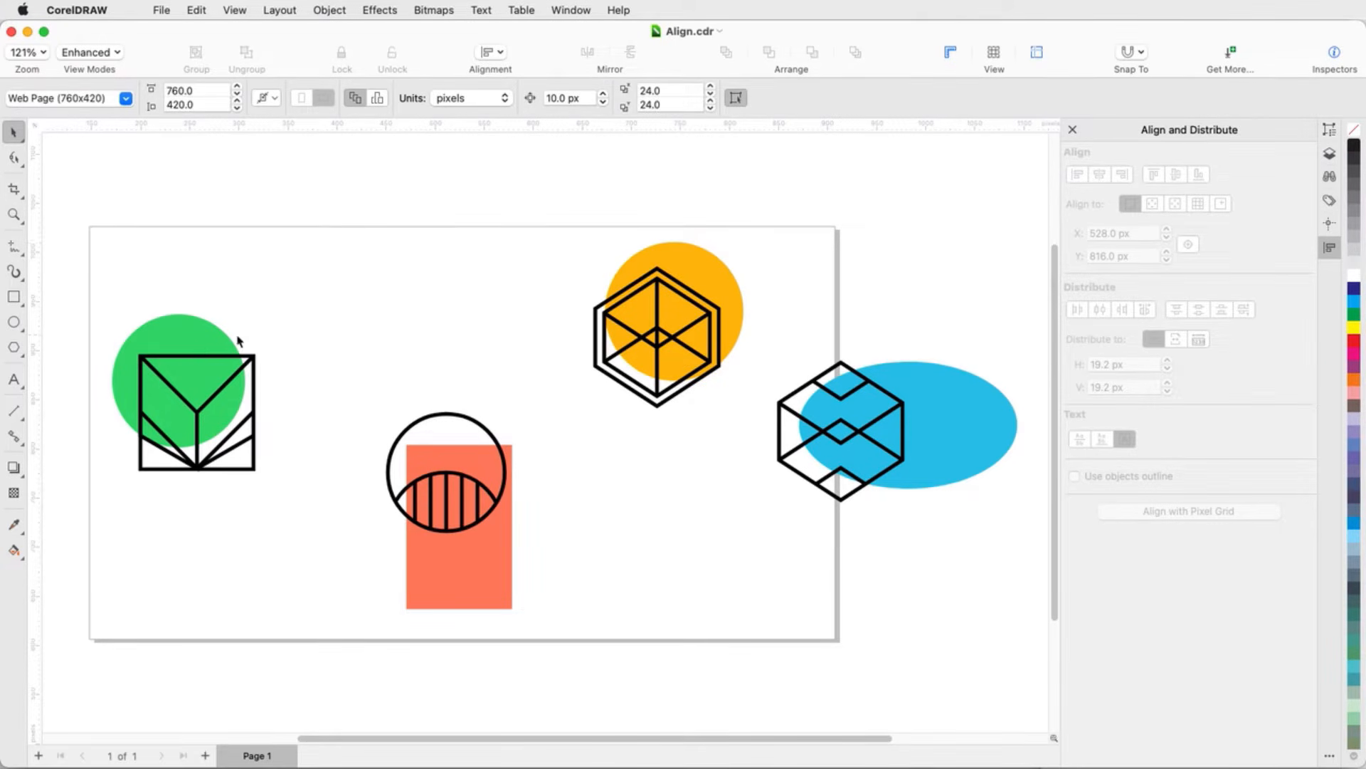
click(456, 574)
shift+click(671, 325)
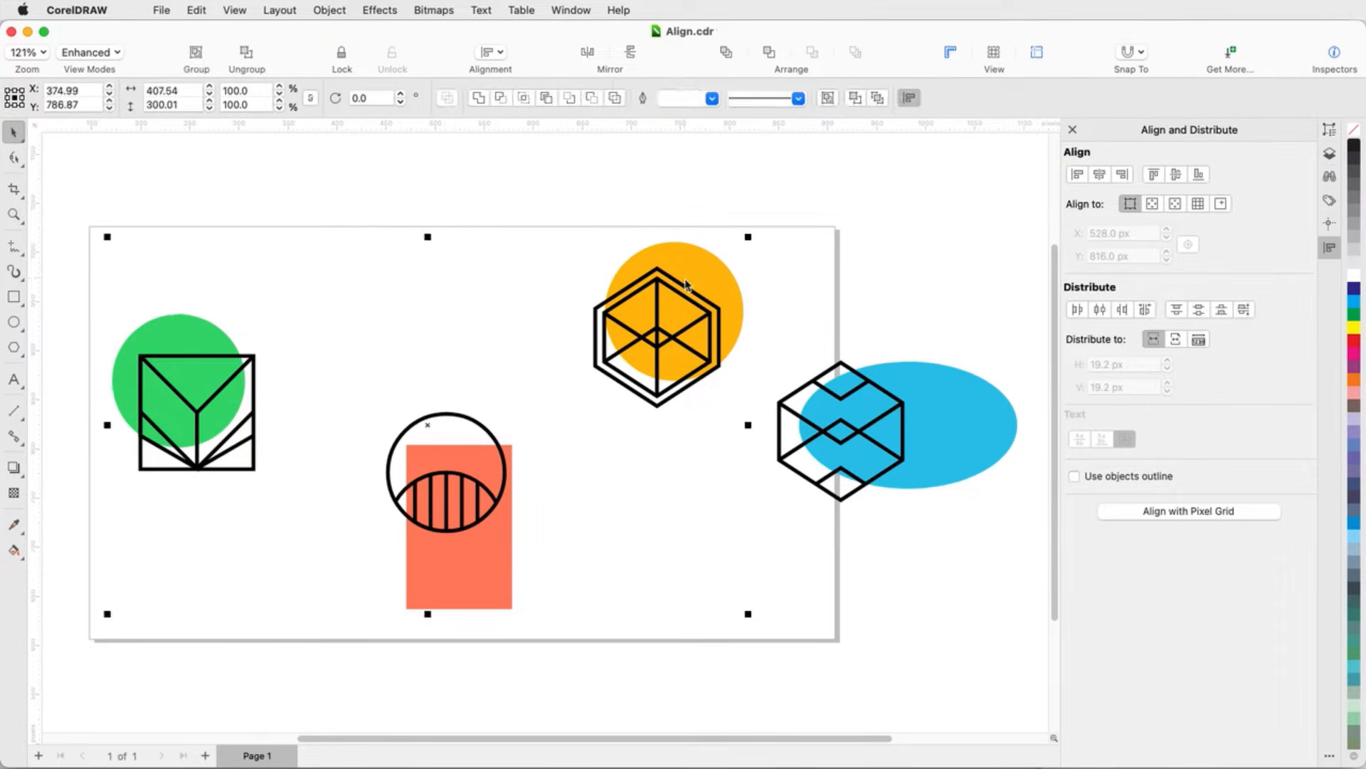
shift+click(958, 447)
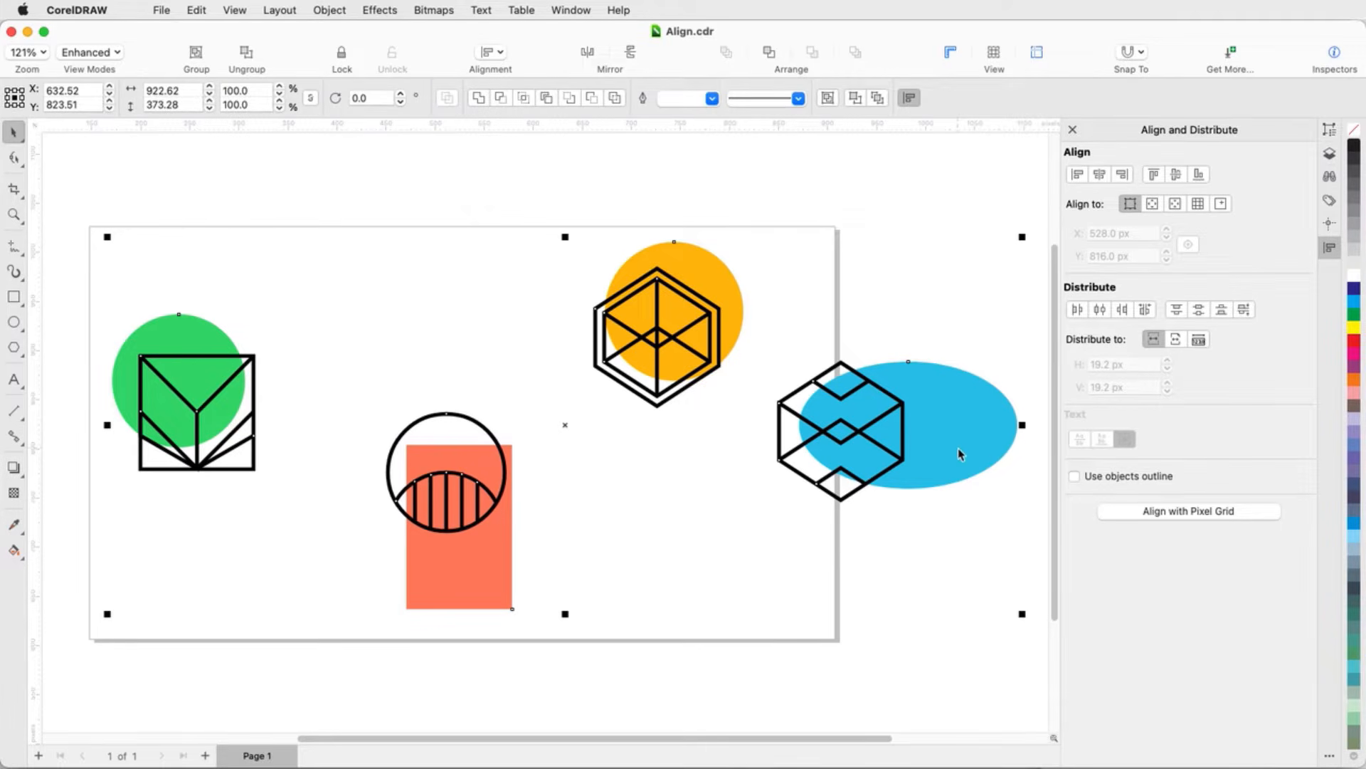
Step: Align the selected shapes by their vertical centers, then by their top edges
click(1178, 175)
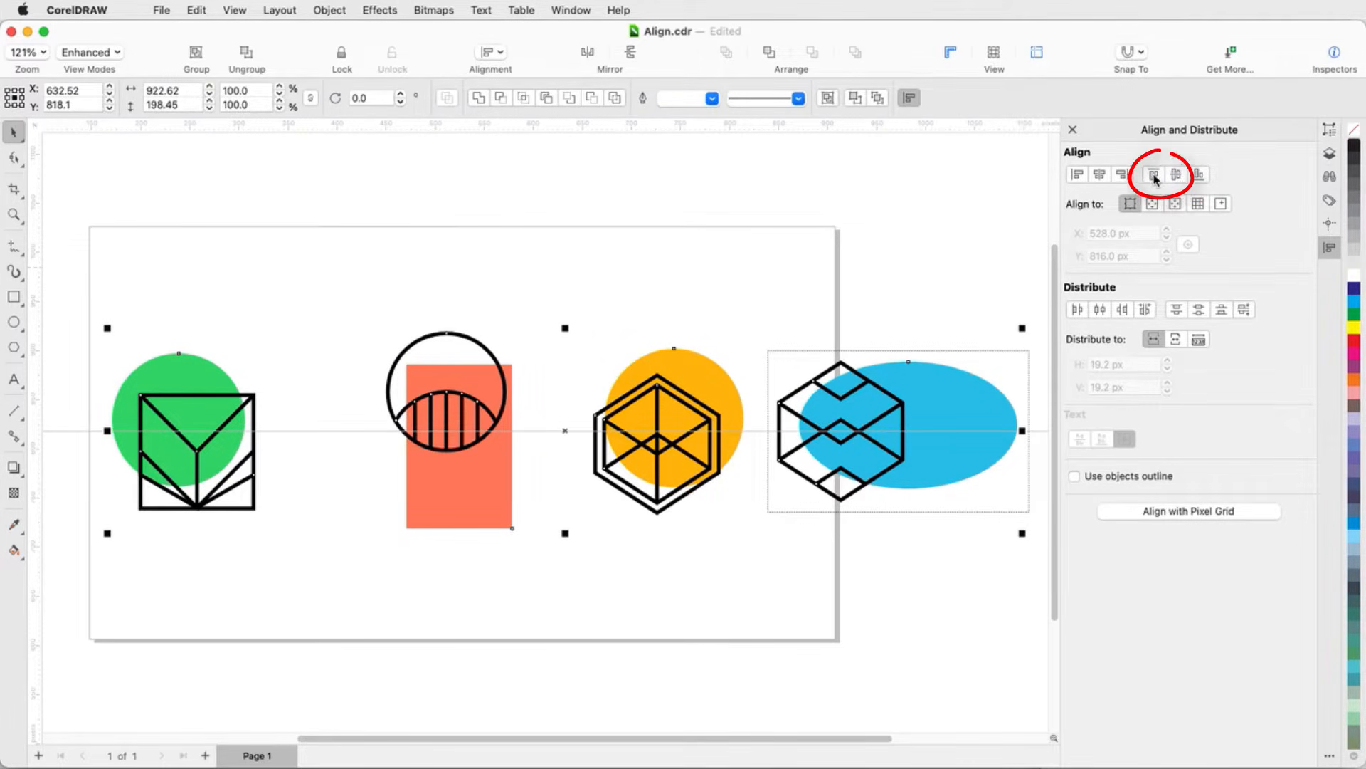
click(1154, 174)
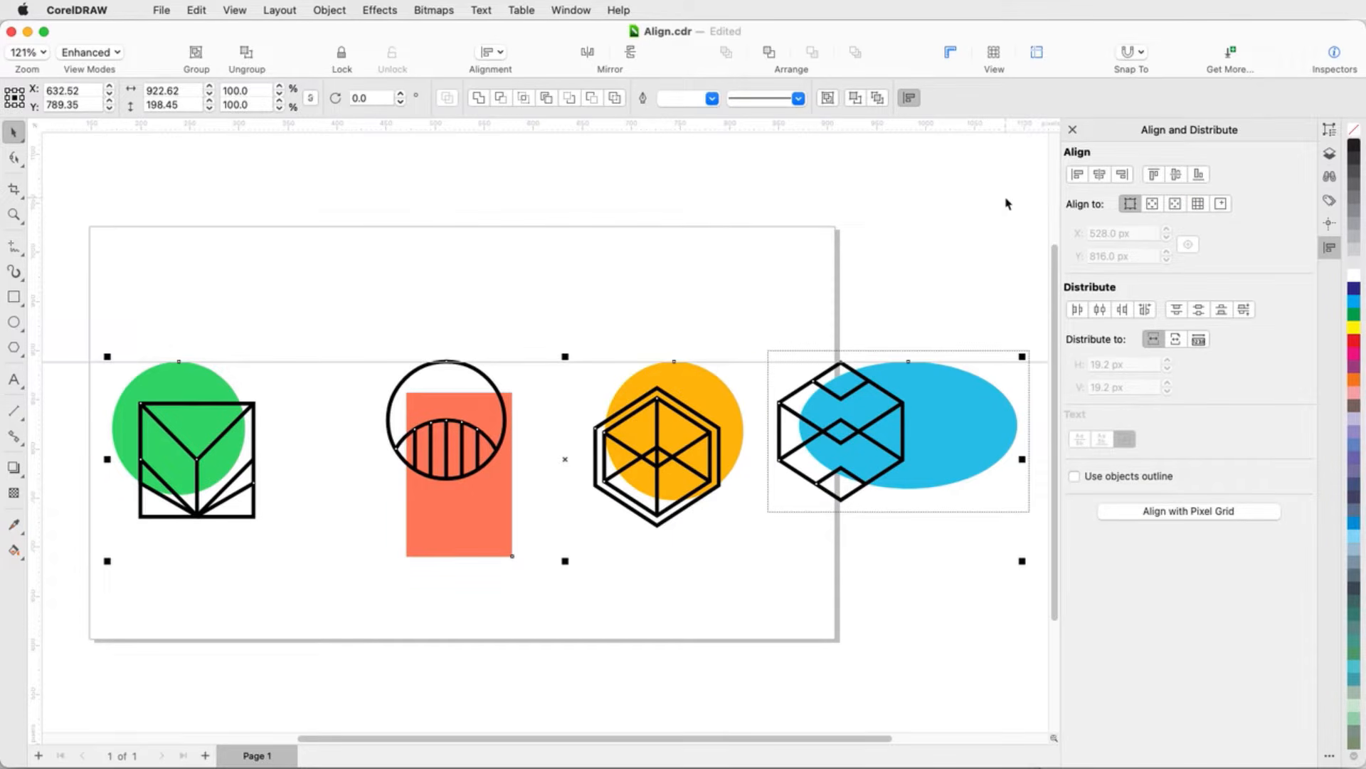
Step: Distribute the shapes with equal horizontal spacing across the extent of the page
click(1100, 309)
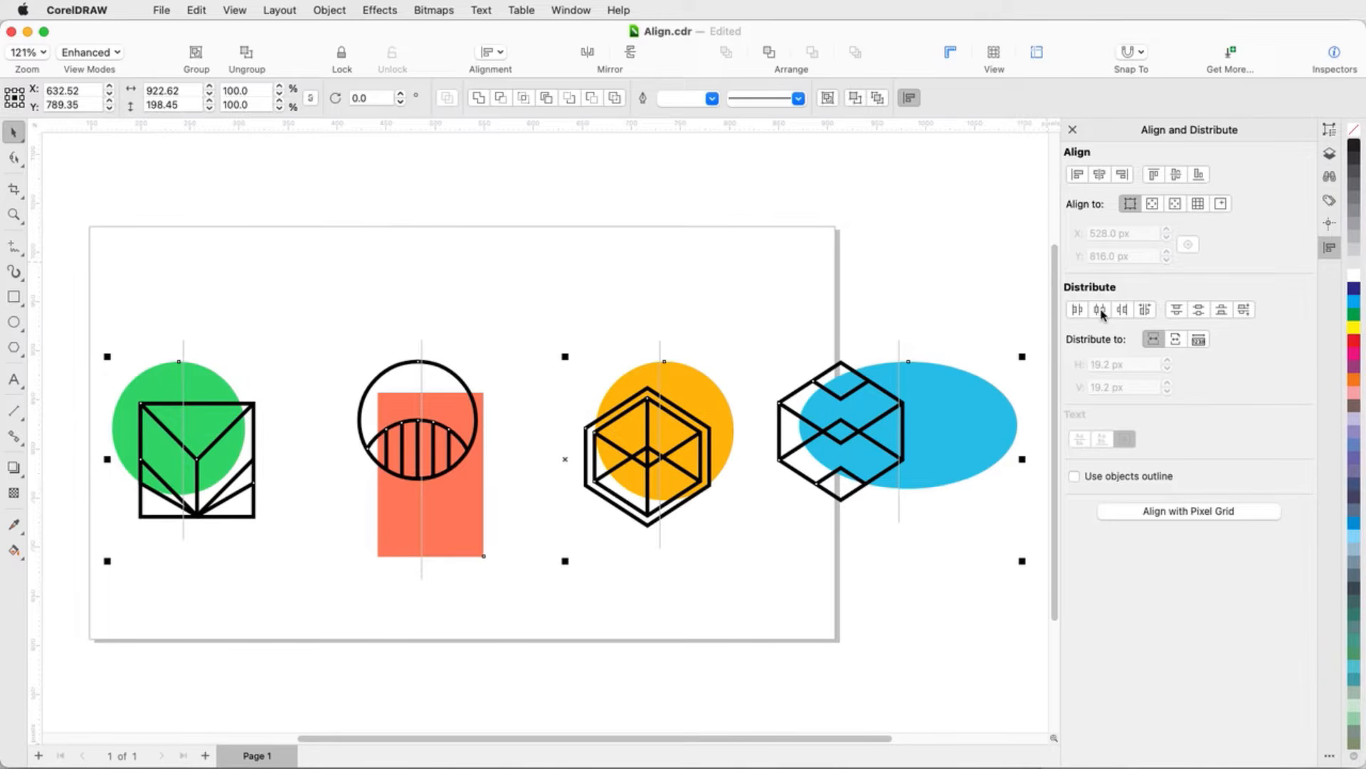
click(1181, 343)
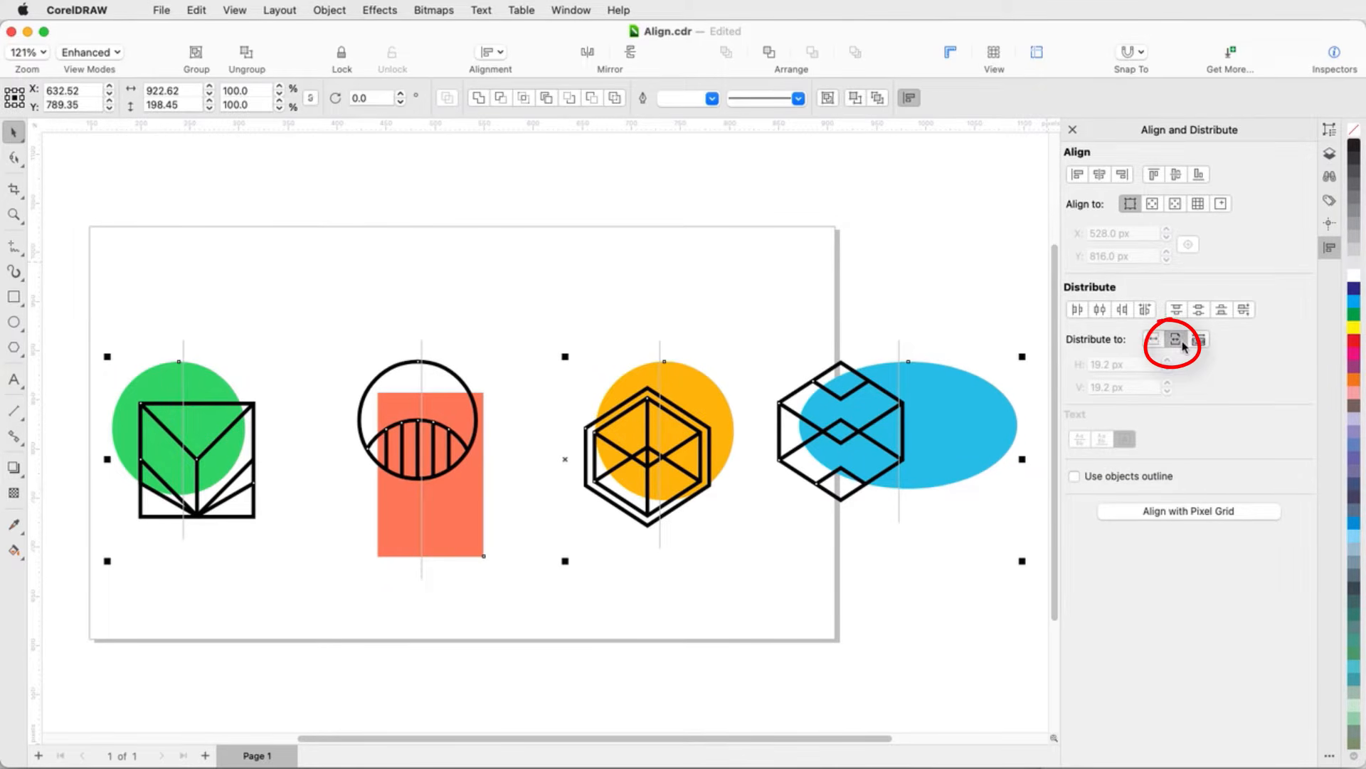
click(1145, 309)
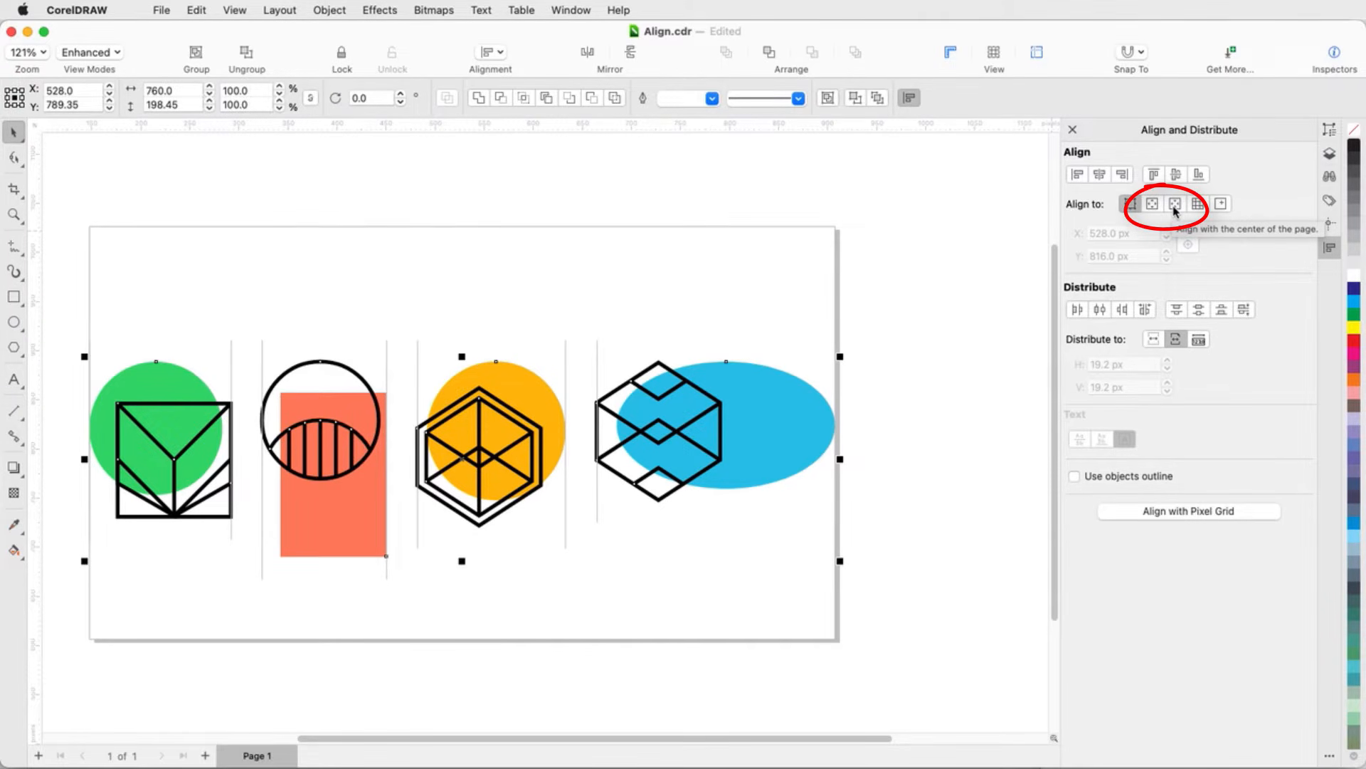
Step: Align the shapes' bottom edges to a specified point picked near the bottom of the page
click(1220, 207)
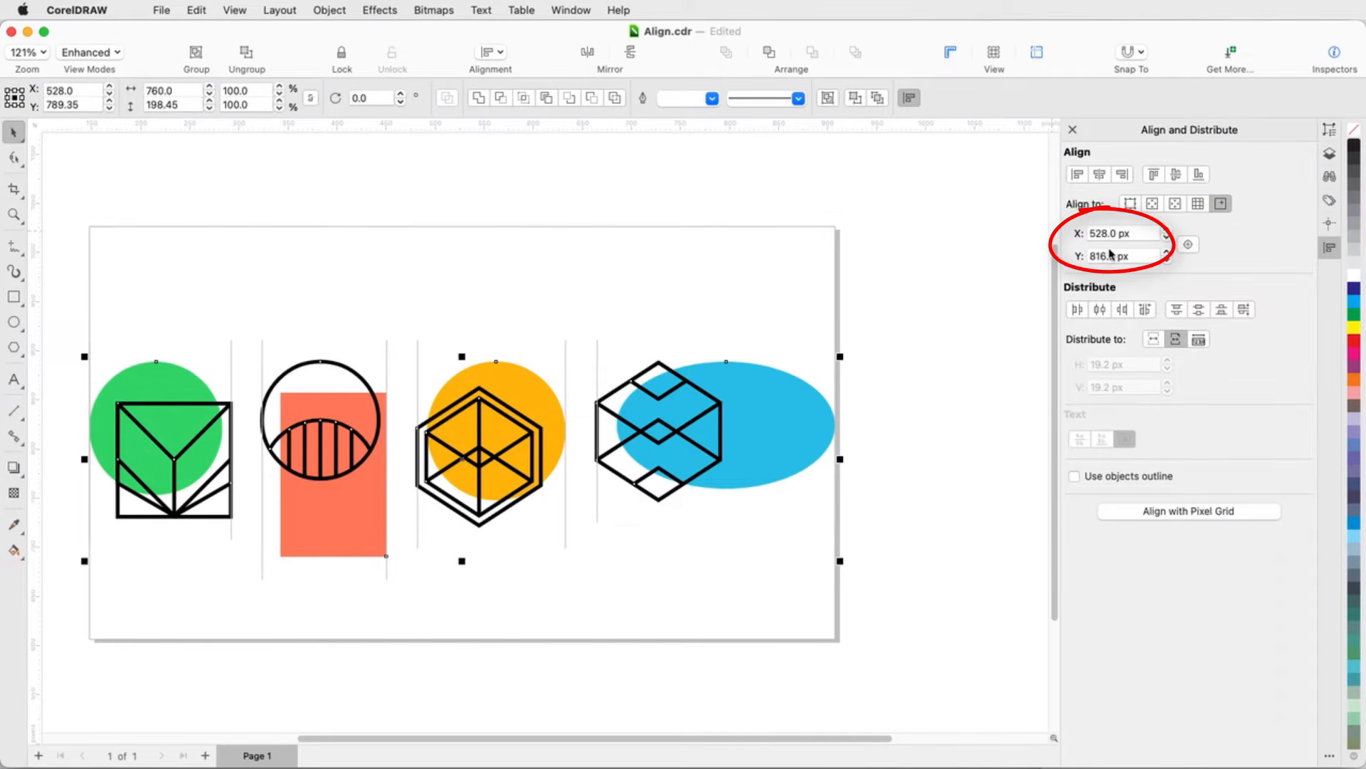
click(1192, 249)
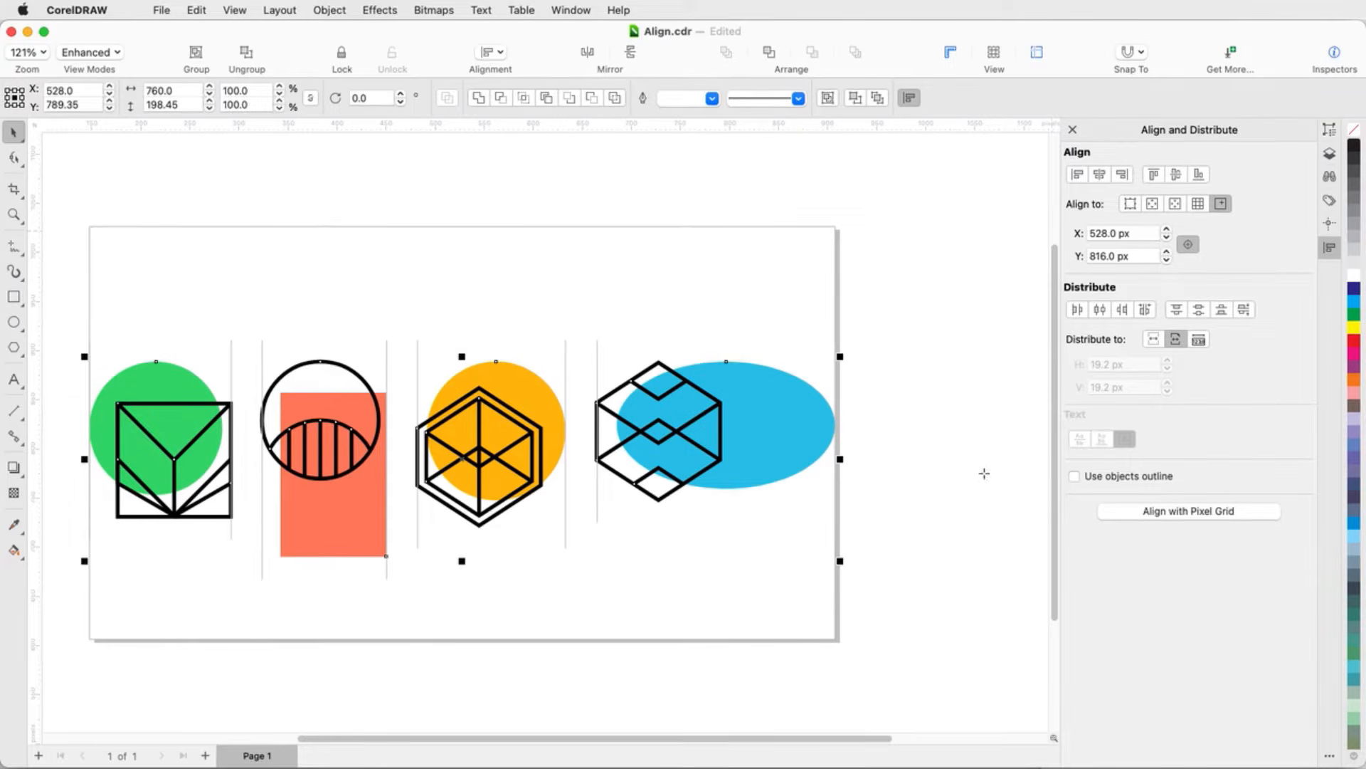
click(659, 613)
click(1199, 175)
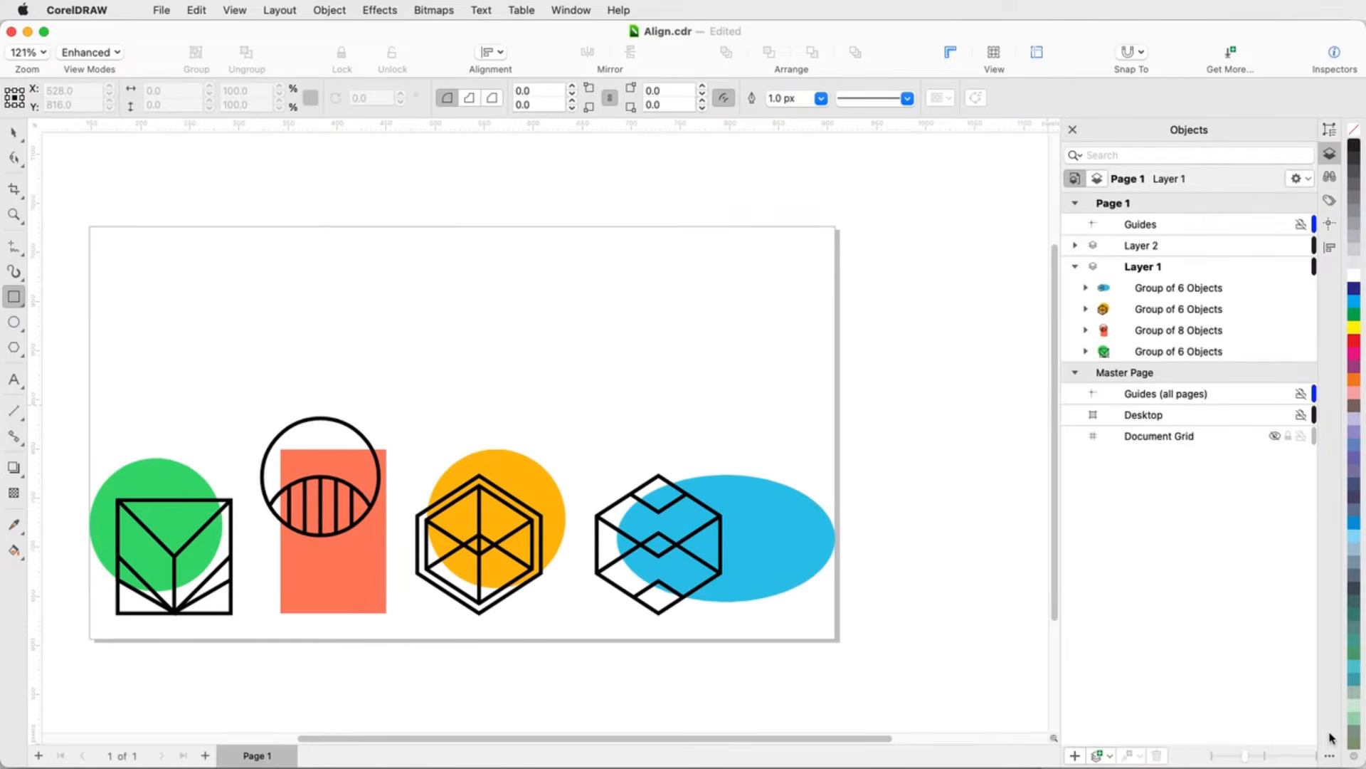
Step: Open the Live Guides inspector
click(1329, 756)
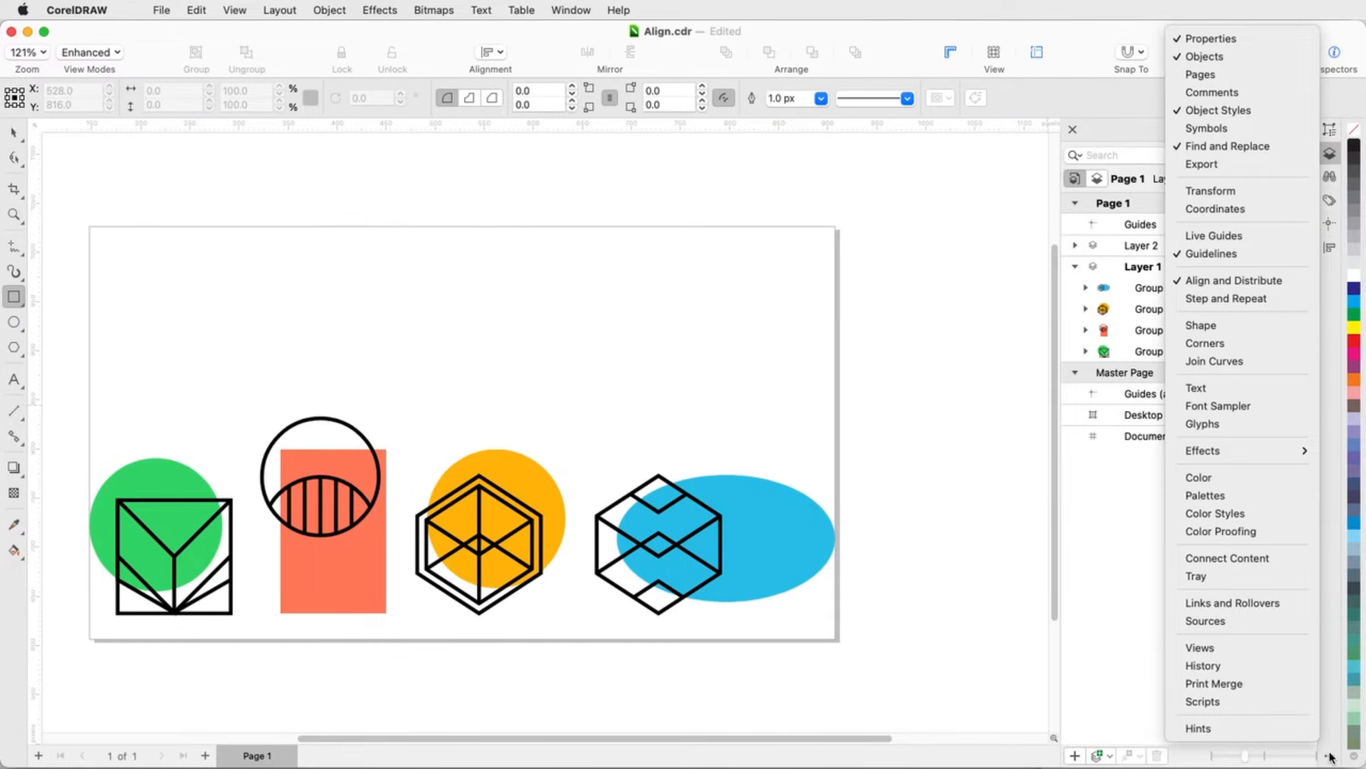
click(940, 260)
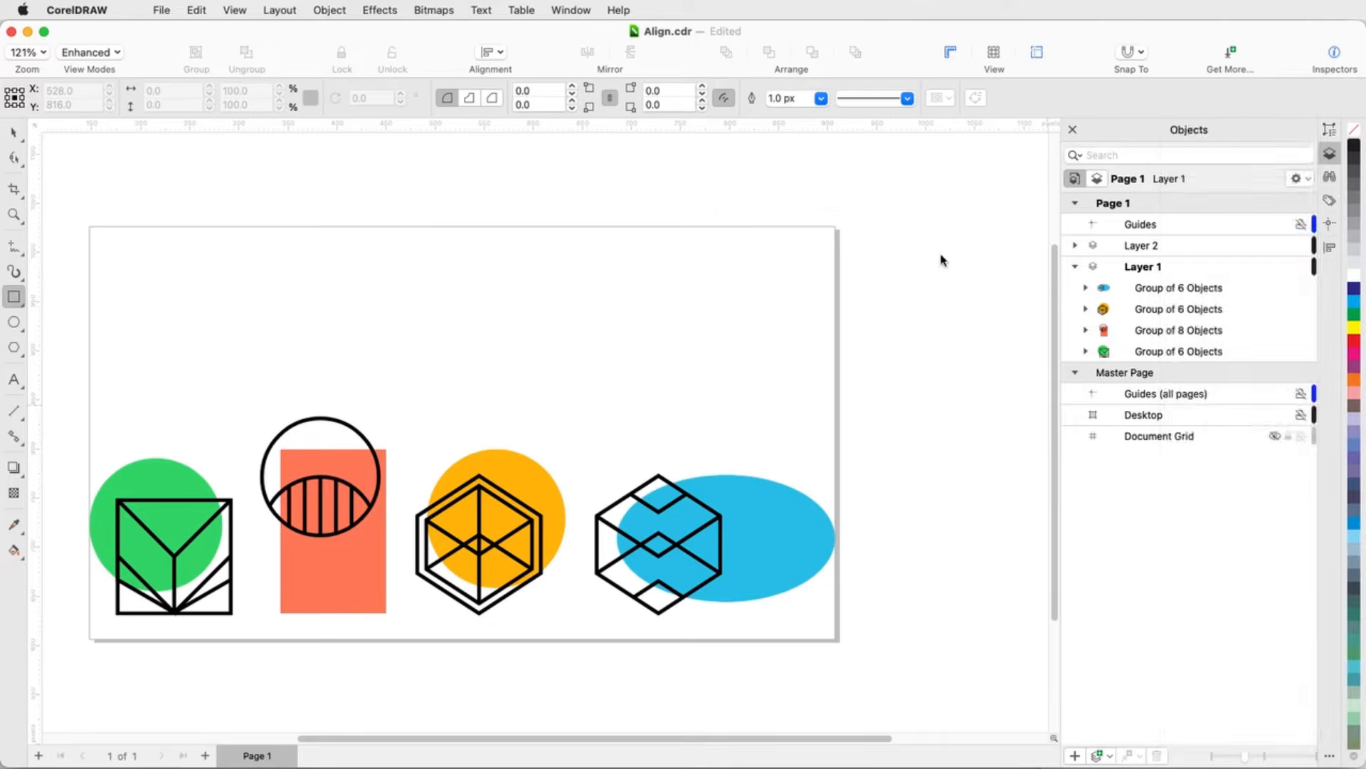
click(1293, 177)
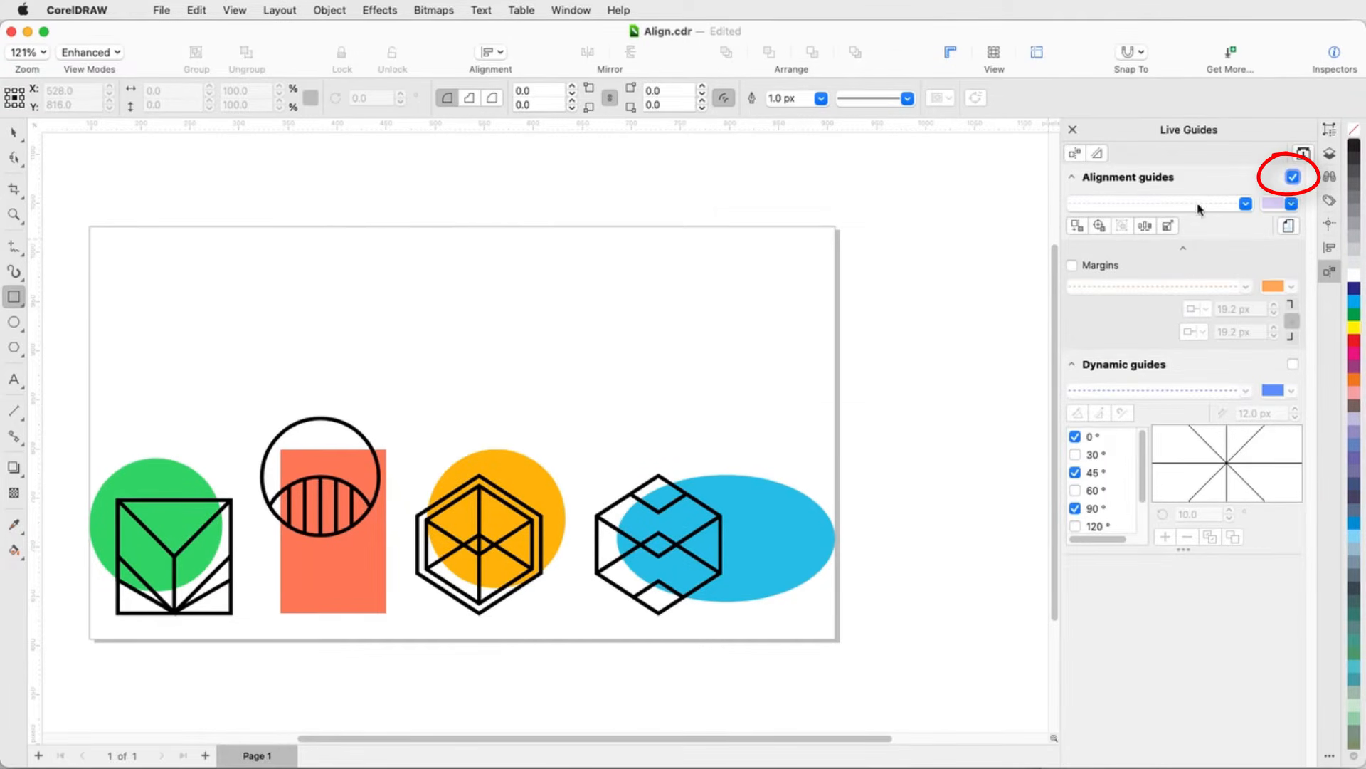
Step: Choose an alignment guide mode and draw a rectangle about 215 × 24 px above the shapes
click(1077, 226)
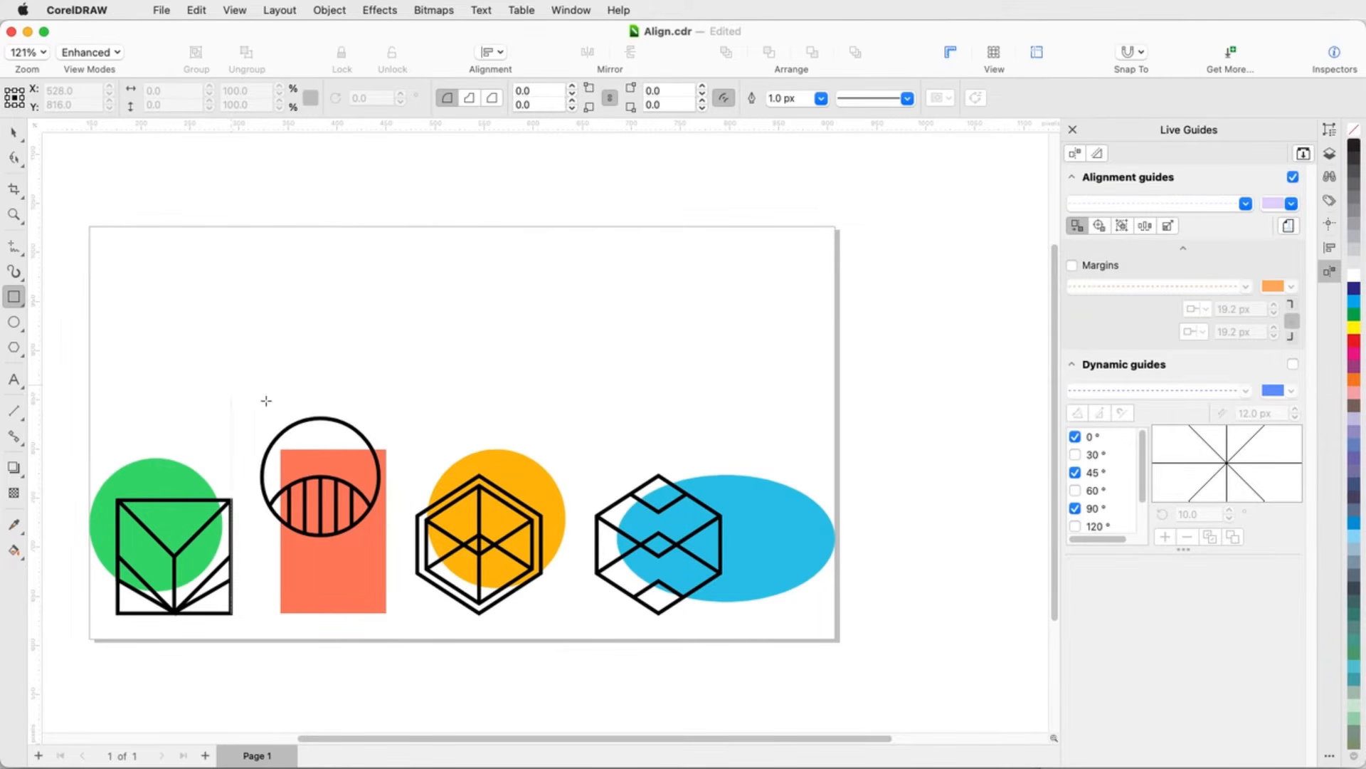
drag(386, 386, 600, 362)
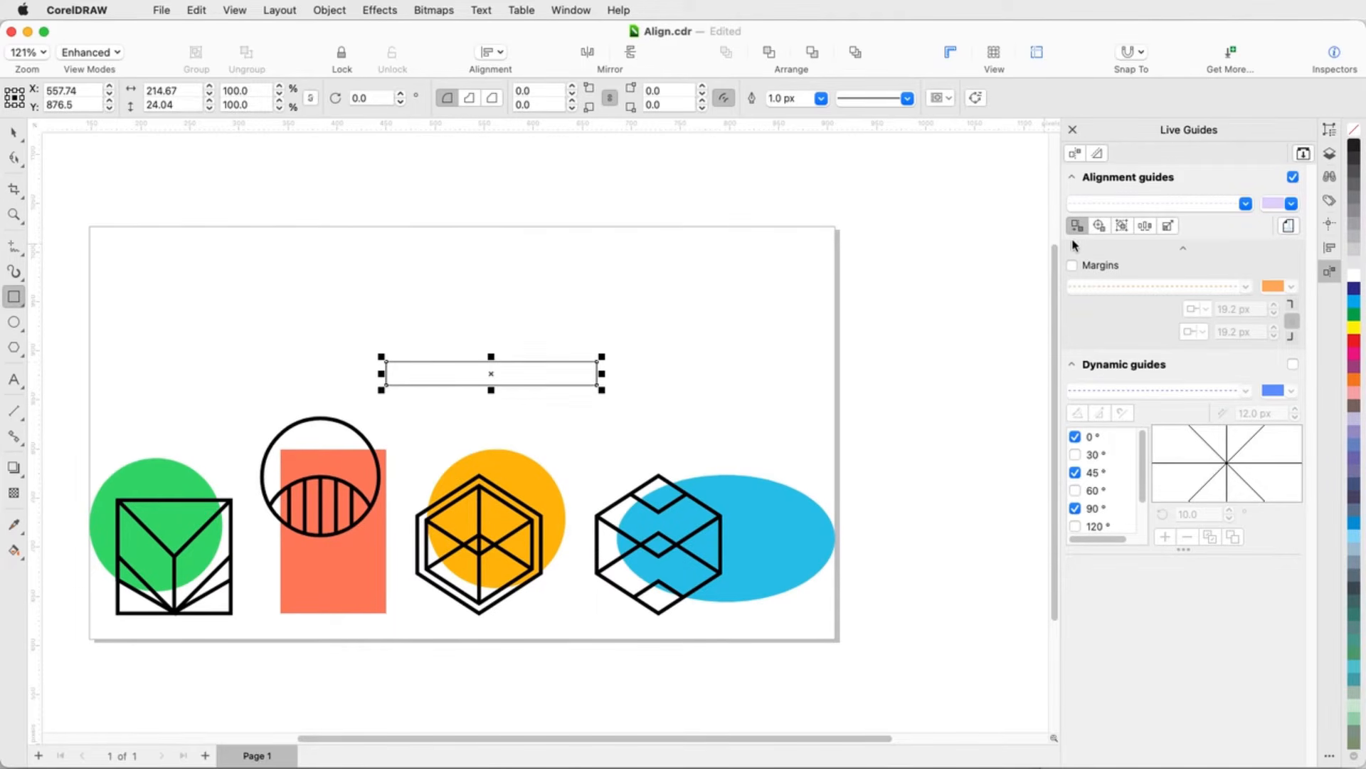
Step: Switch alignment guides to another mode and draw a rectangle about 183 × 159 px over the orange shape
click(1145, 226)
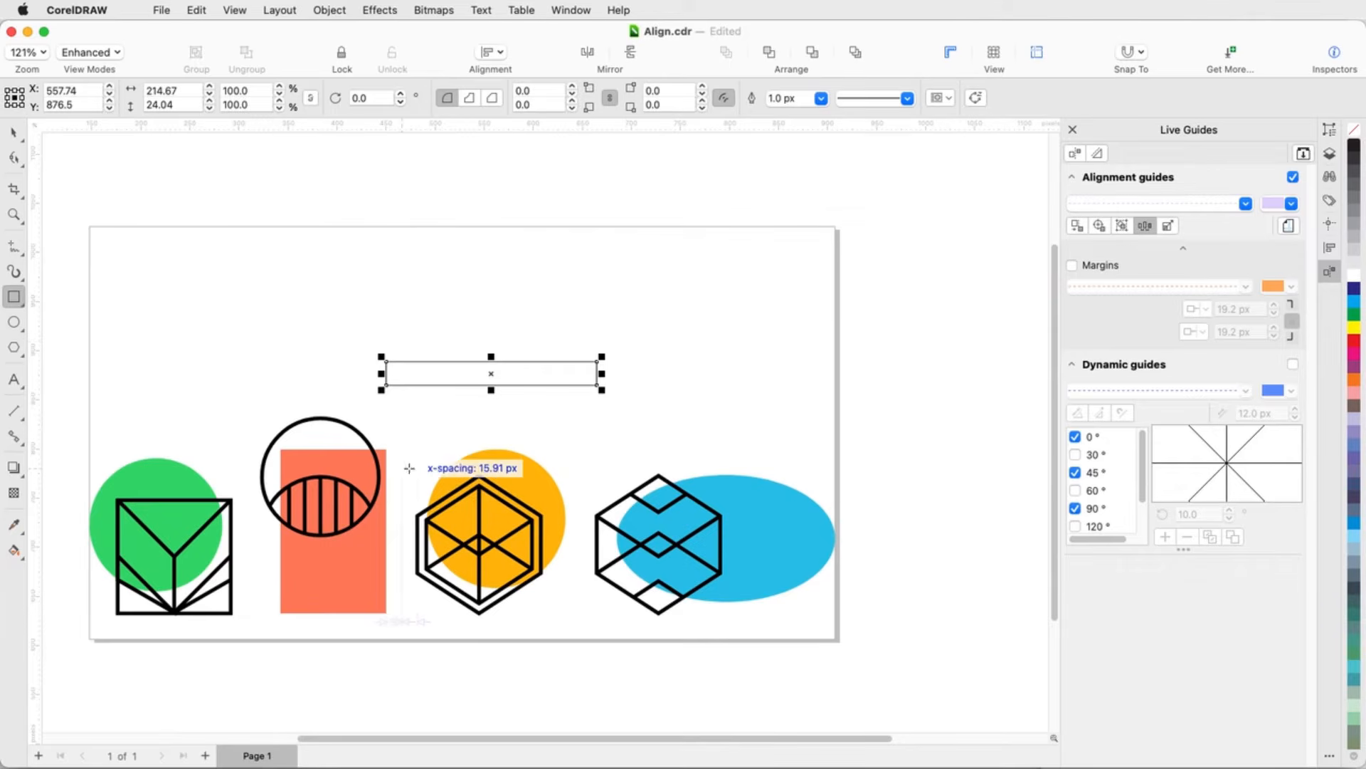
drag(402, 470, 574, 626)
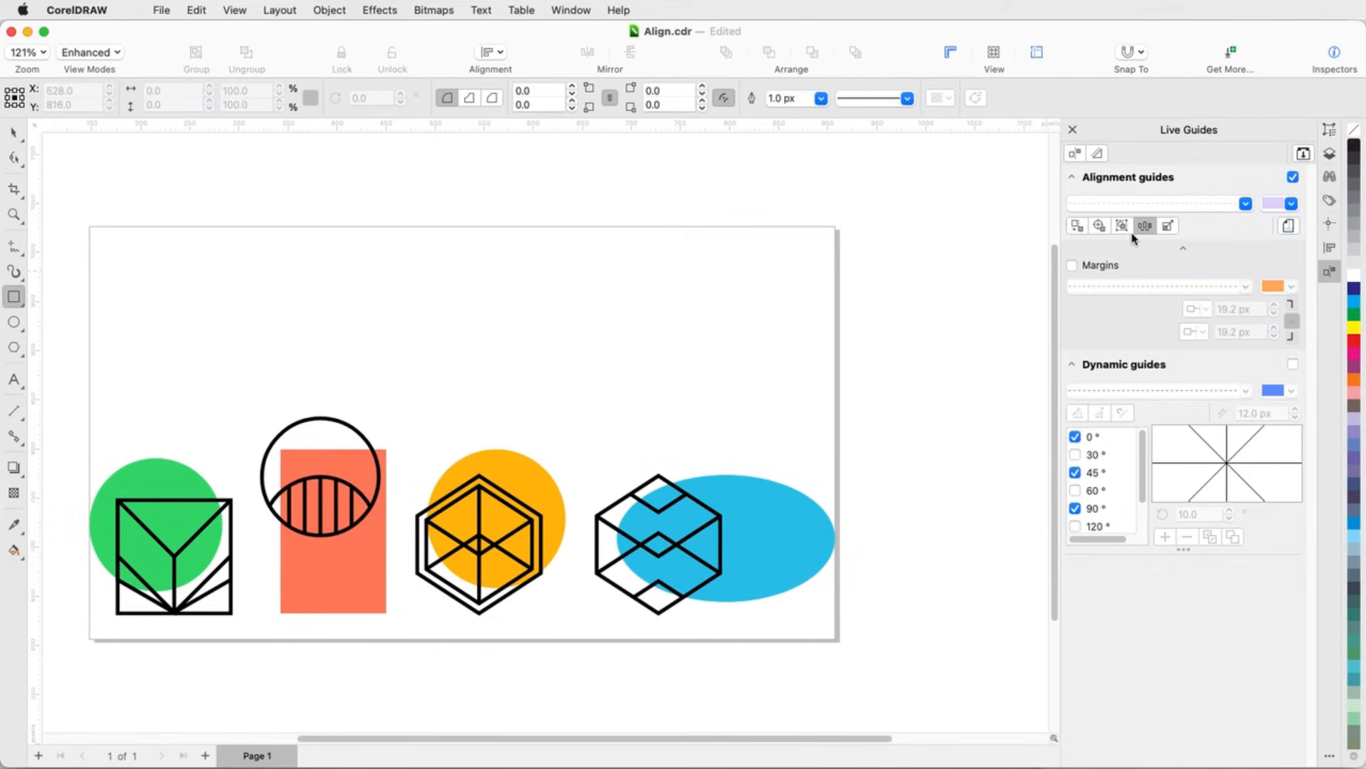
Step: Switch alignment guides to another mode, draw a rectangle about 127 × 65 px, and enlarge it to about 243 × 124 px
click(1168, 226)
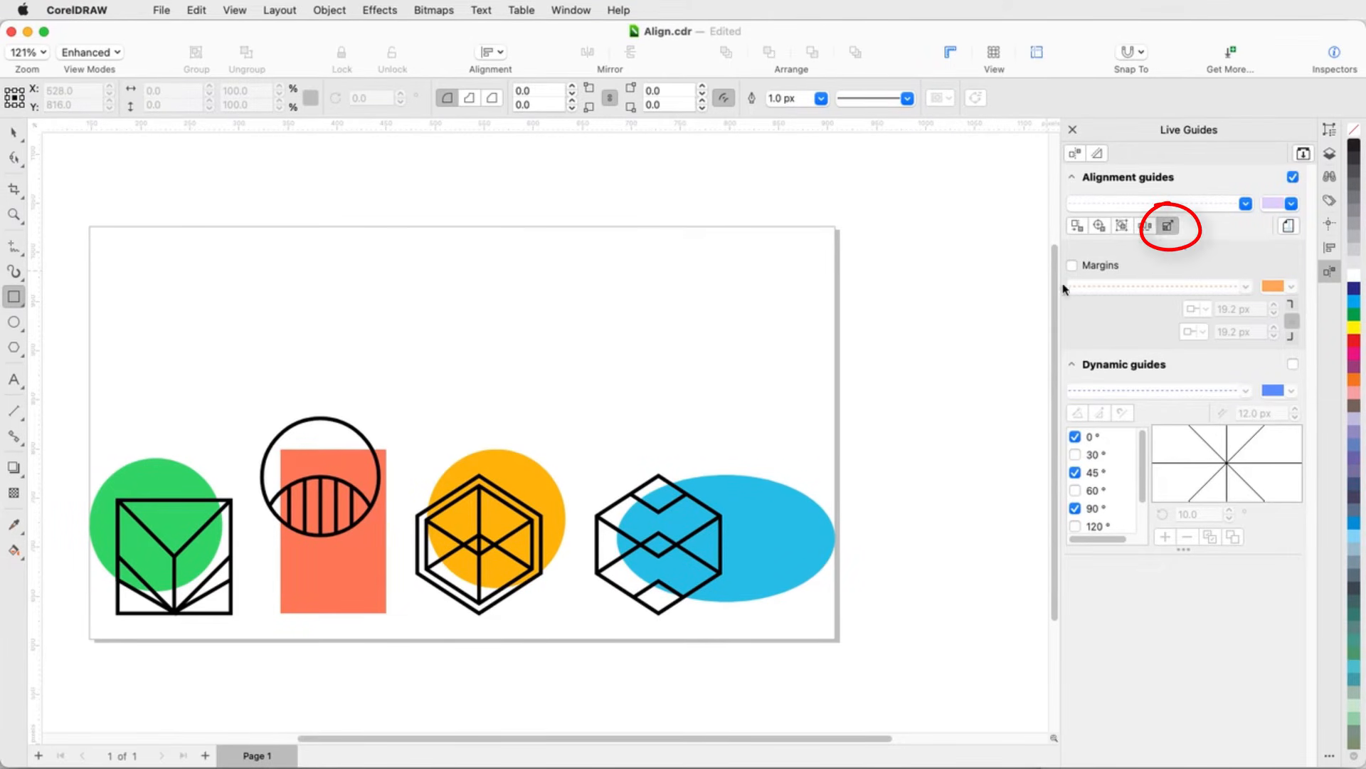
drag(515, 339, 640, 402)
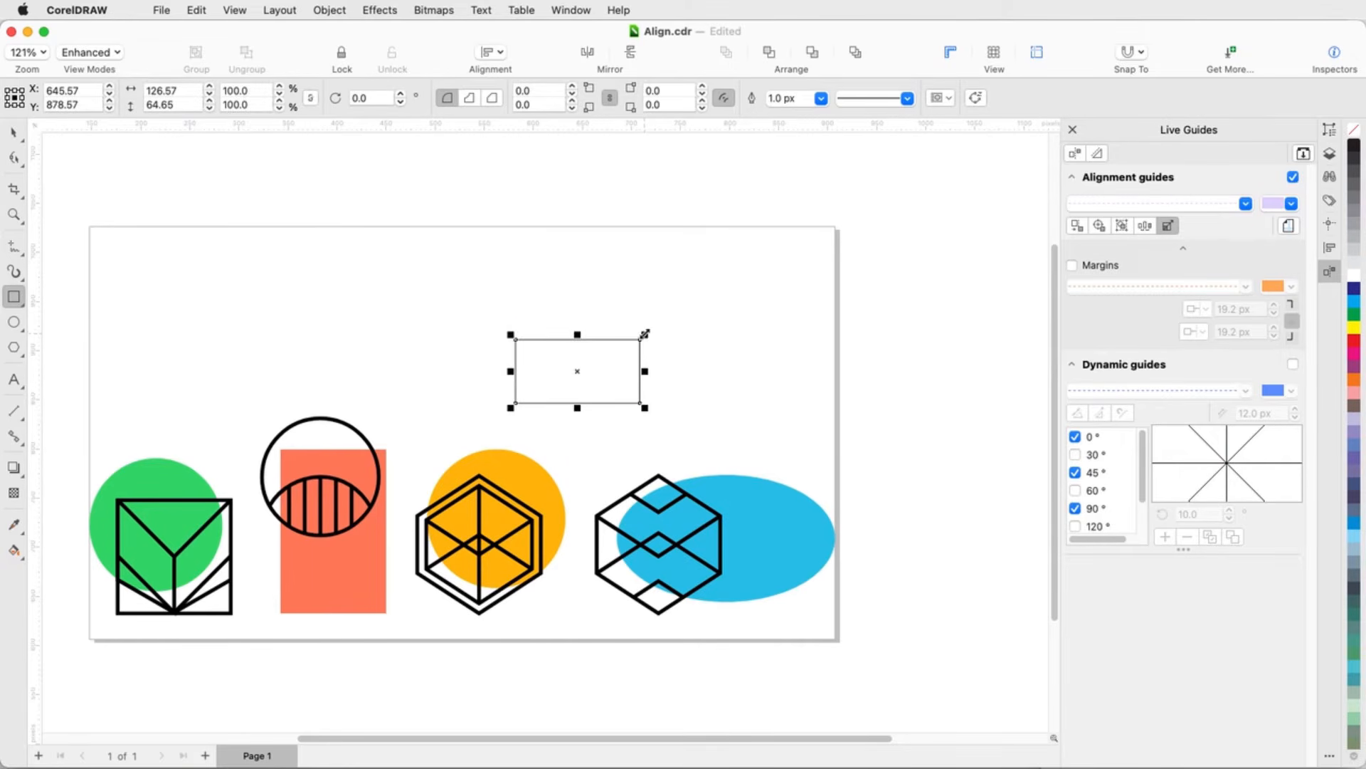
drag(645, 334, 761, 272)
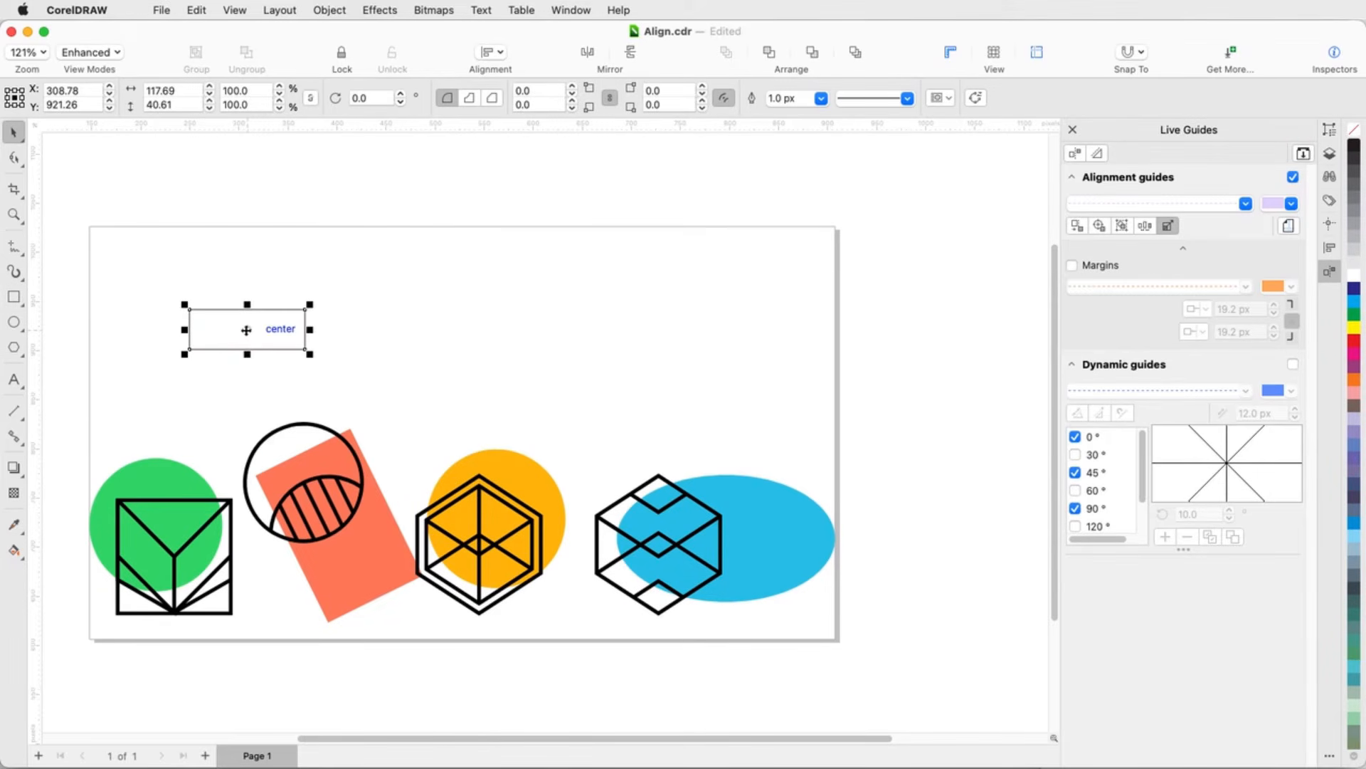
Step: Rotate the small rectangle near the top left of the page by about 26 degrees
click(247, 330)
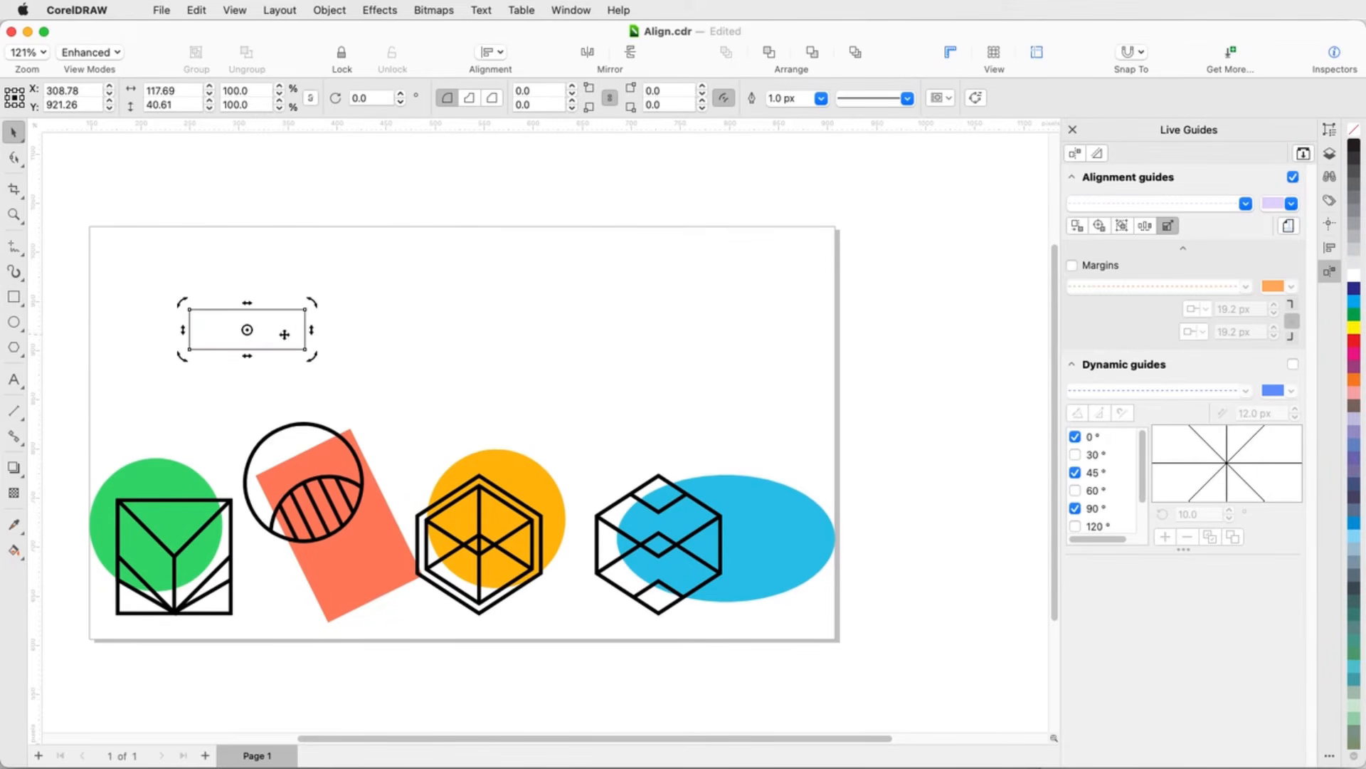
drag(310, 354, 318, 327)
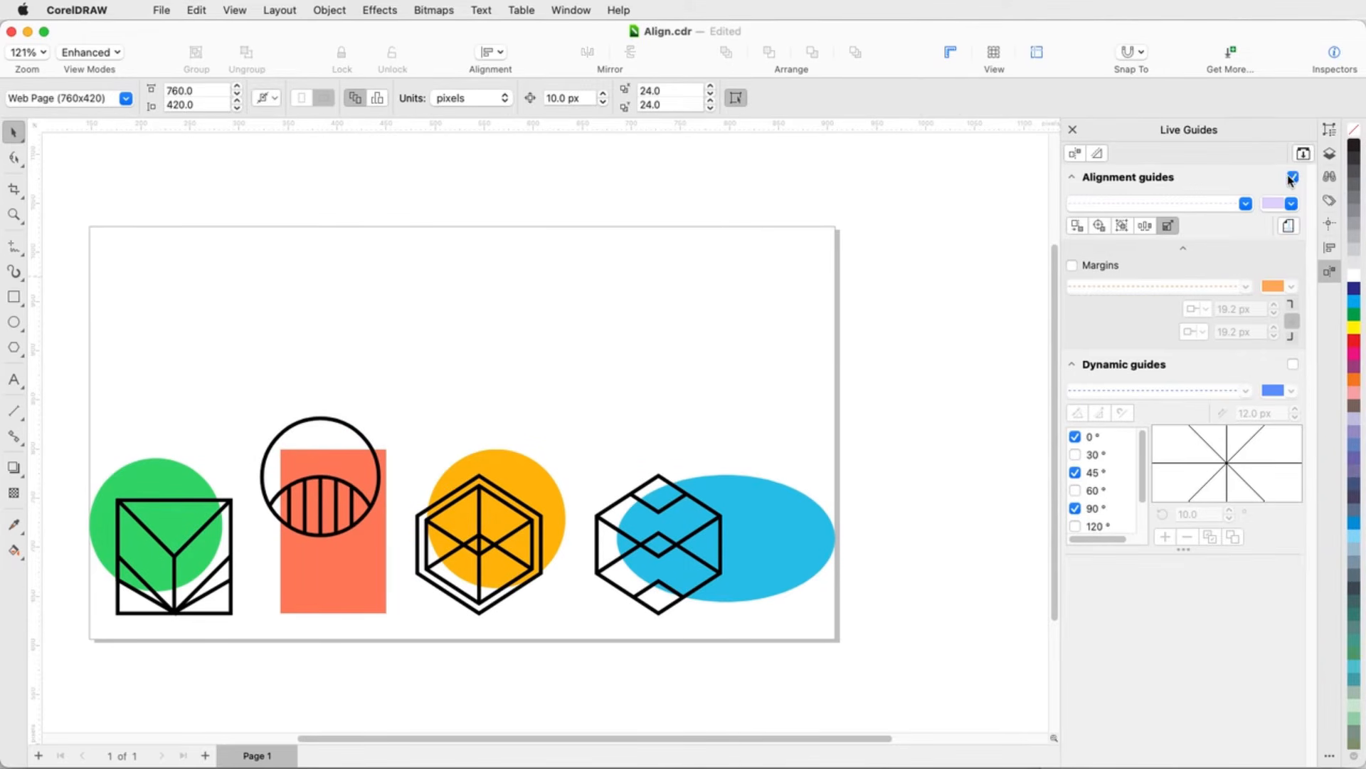
Step: Turn off alignment guides and turn on dynamic guides
click(1293, 177)
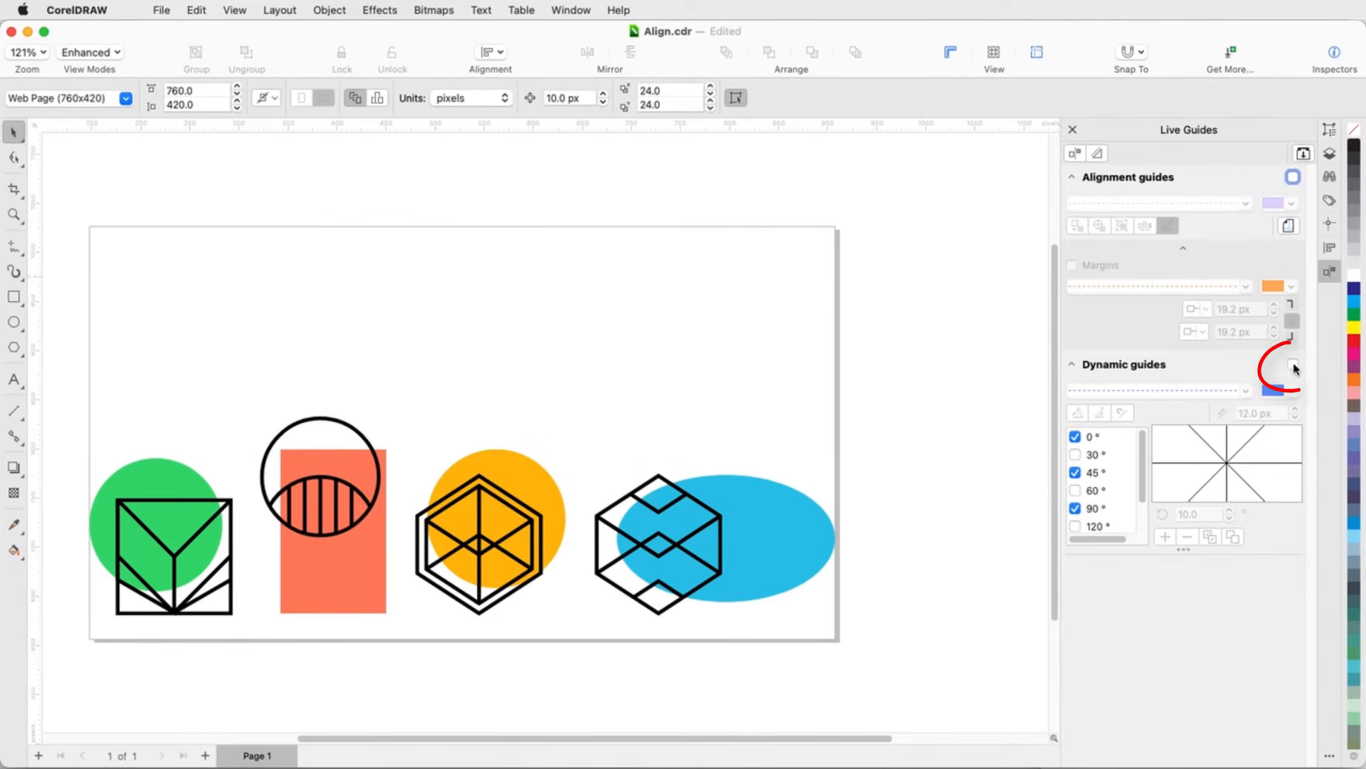
click(1294, 366)
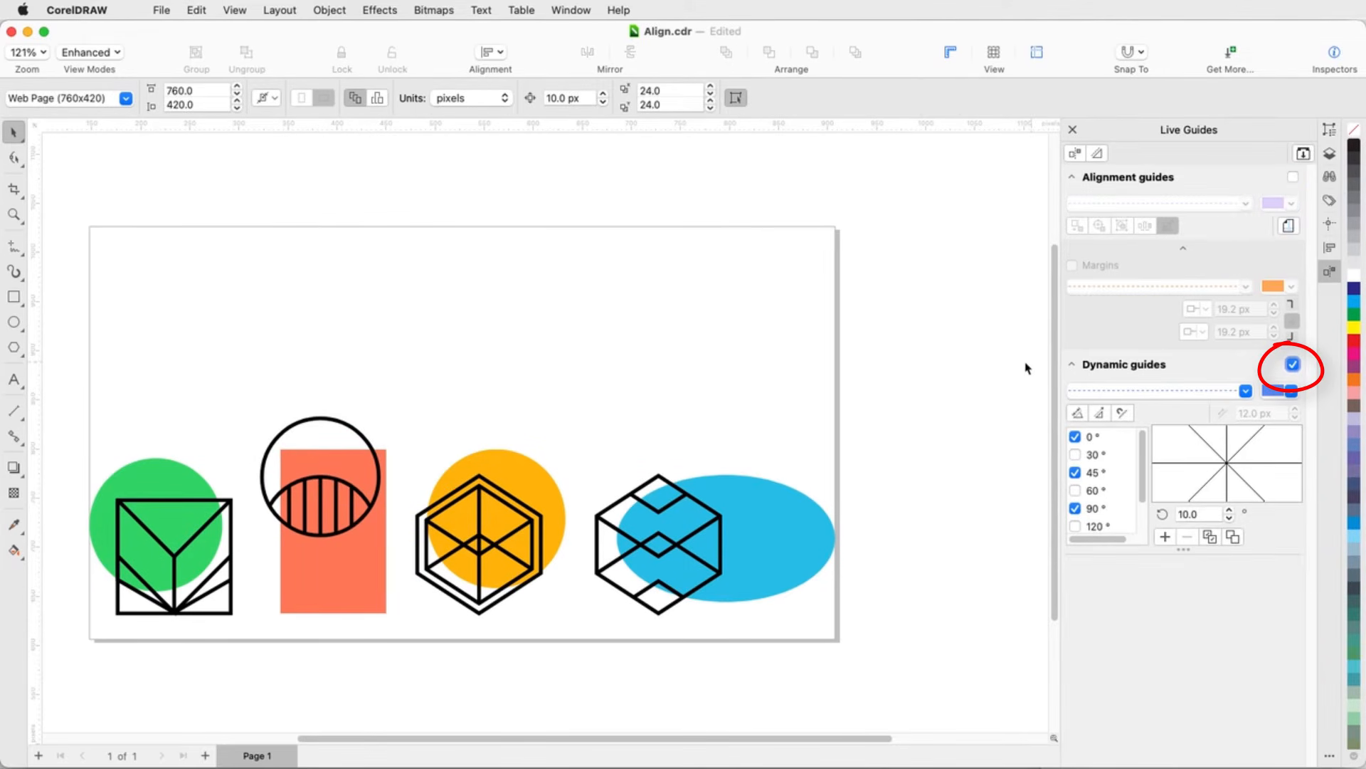
Step: Enable the 30°, 60° and 120° dynamic guide angles
click(1075, 454)
click(1076, 490)
click(1075, 526)
Step: Draw a rectangle about 190 × 61 px, snapping its corner to a dynamic guide intersection
key(F6)
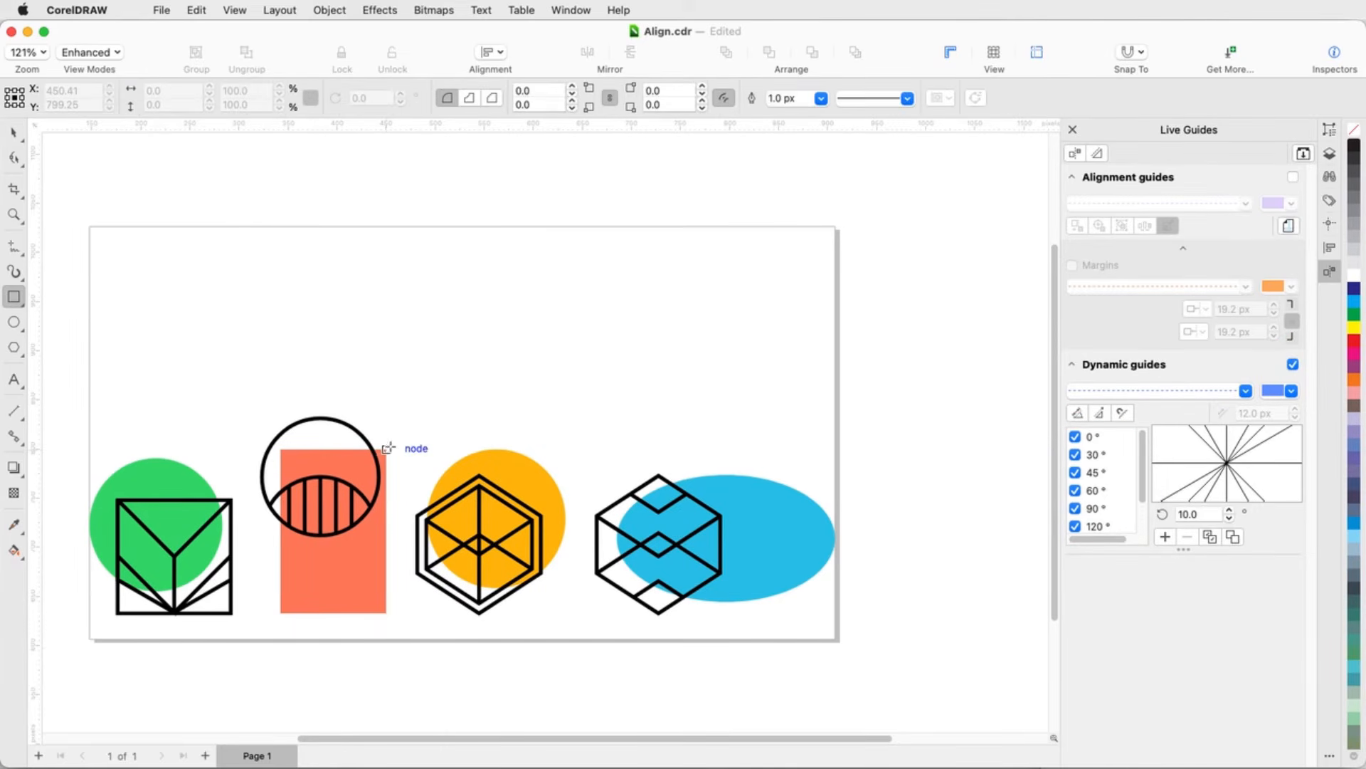
drag(388, 447, 572, 390)
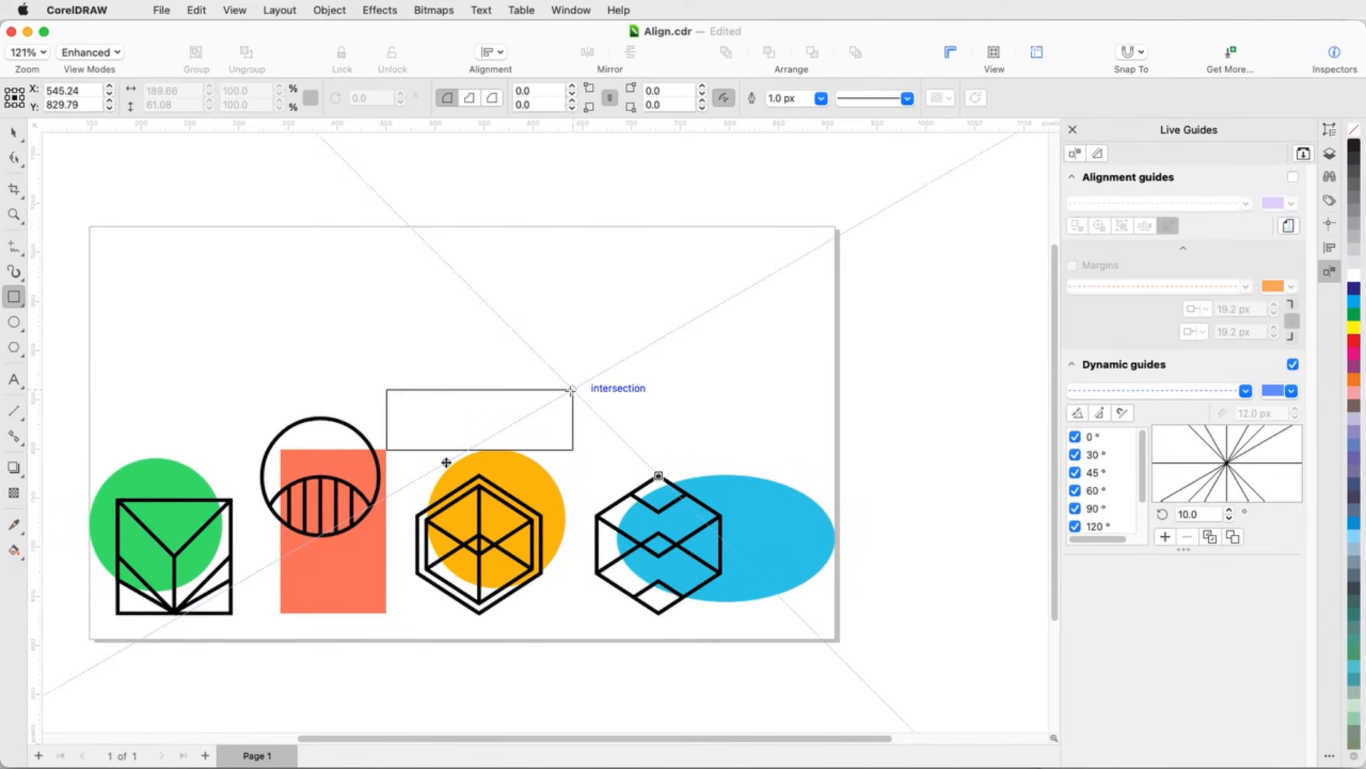
drag(572, 390, 573, 390)
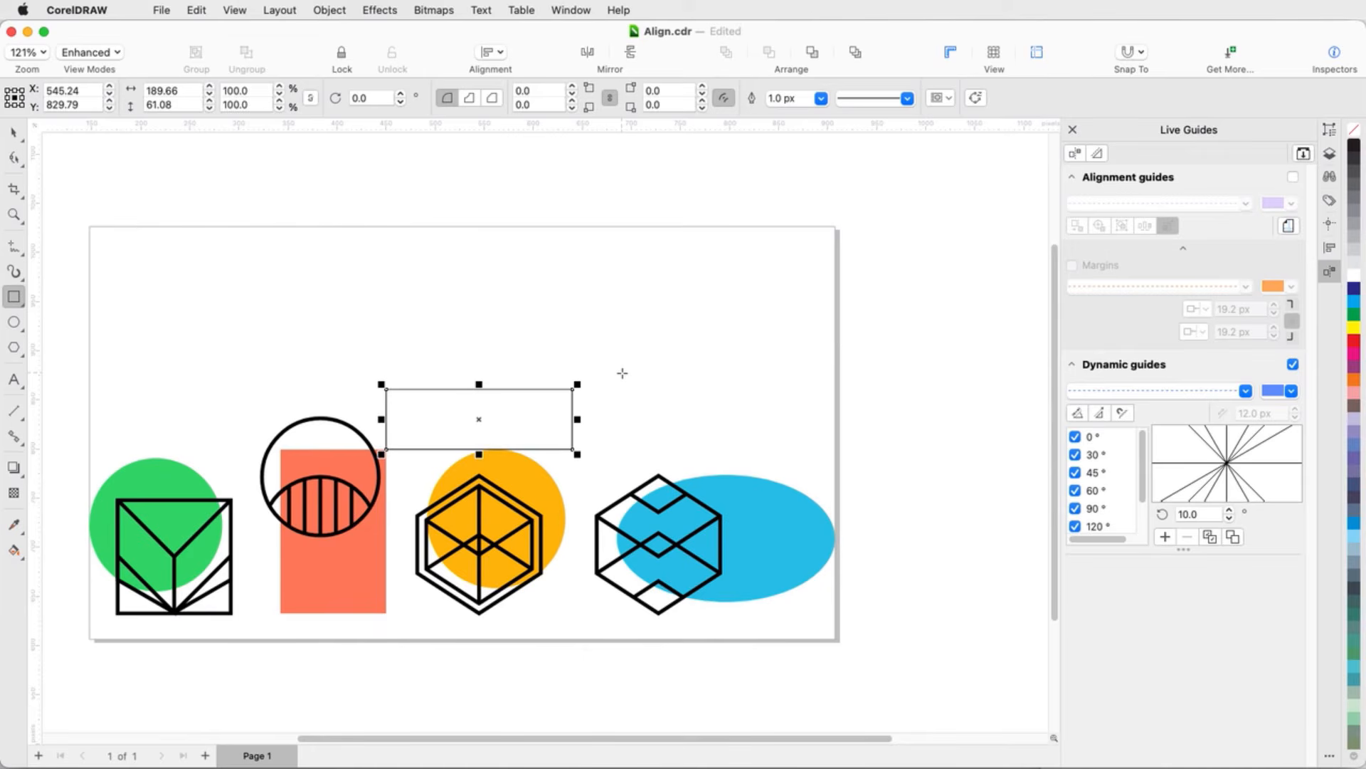
Step: Set the dynamic guide angle value to 47°
double_click(1207, 519)
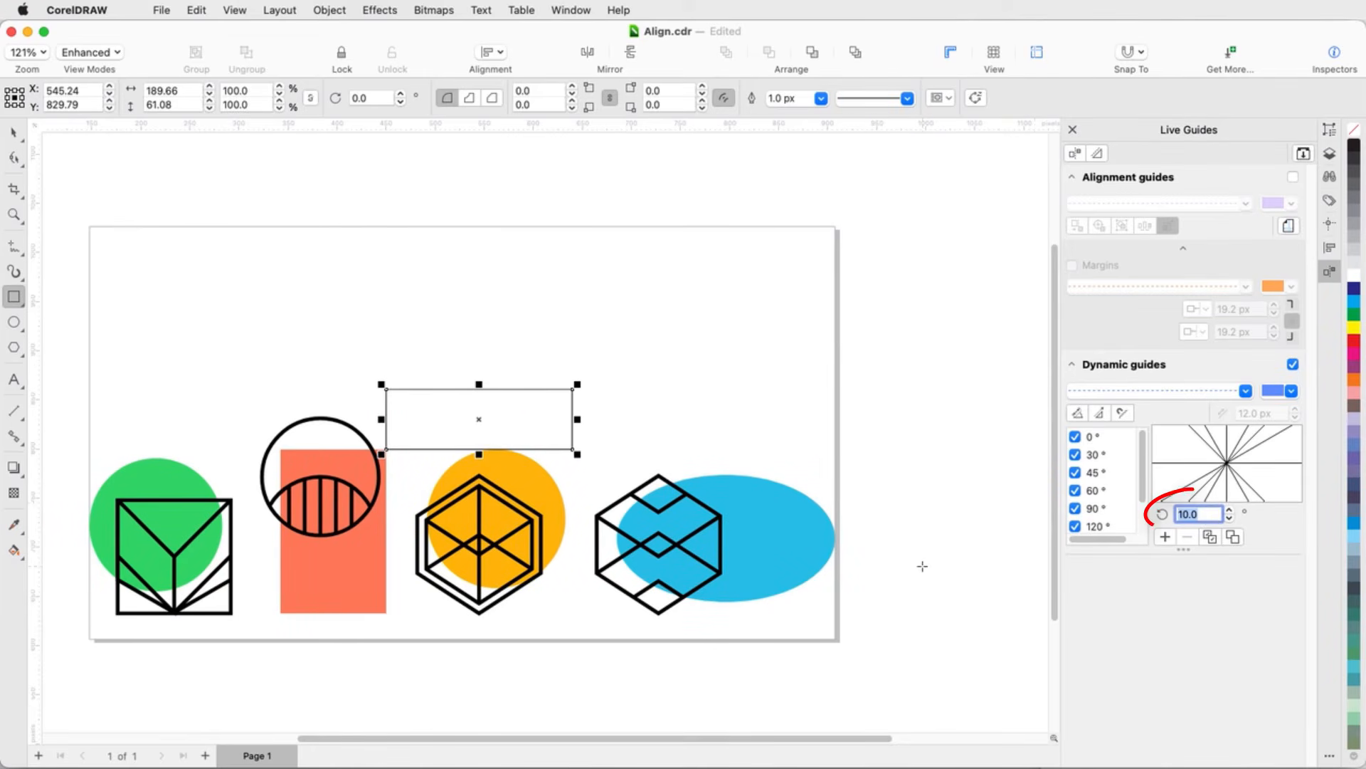
text(47)
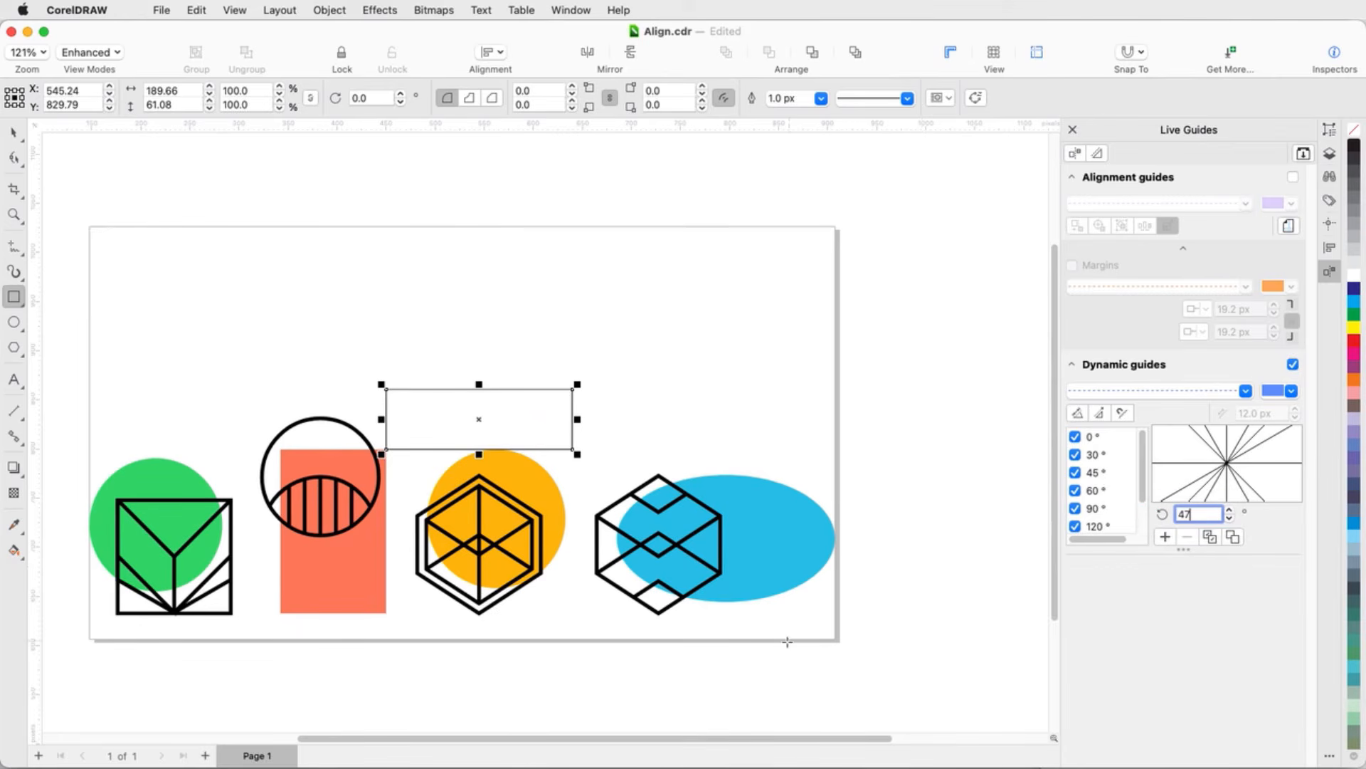
click(937, 604)
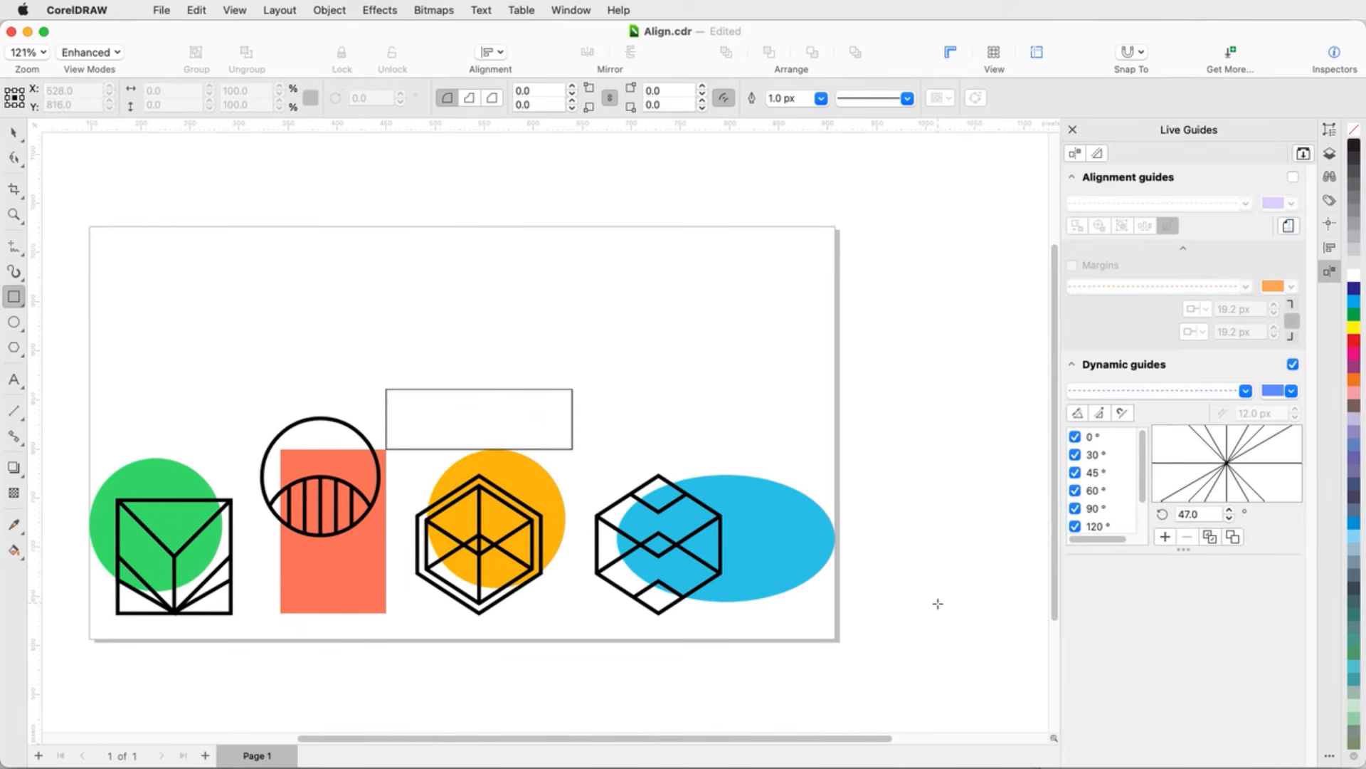